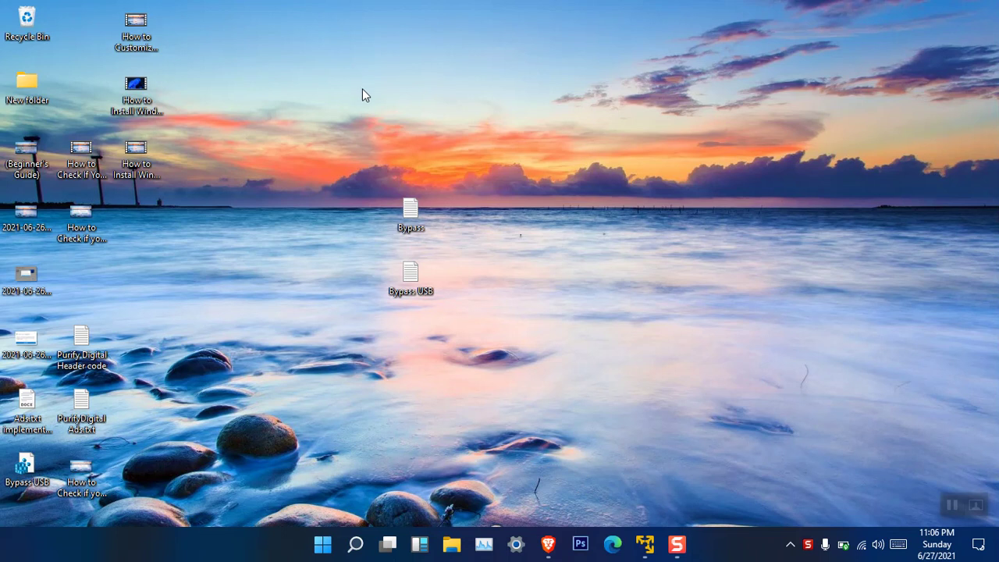
Launch PC Health Check from the Start menu's Recommended list
{"action": "left_click", "coordinate": [323, 544]}
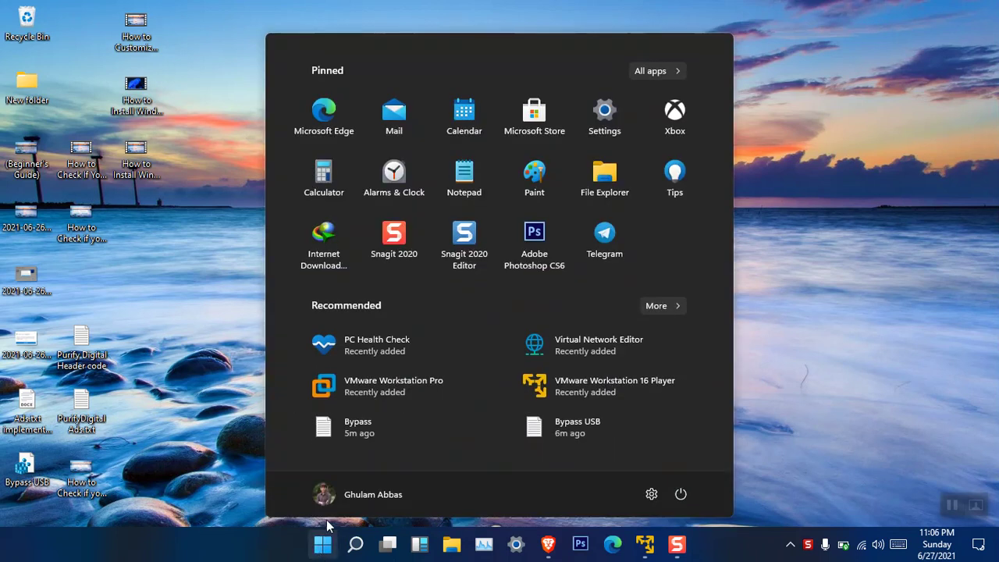
{"action": "left_click", "coordinate": [388, 349]}
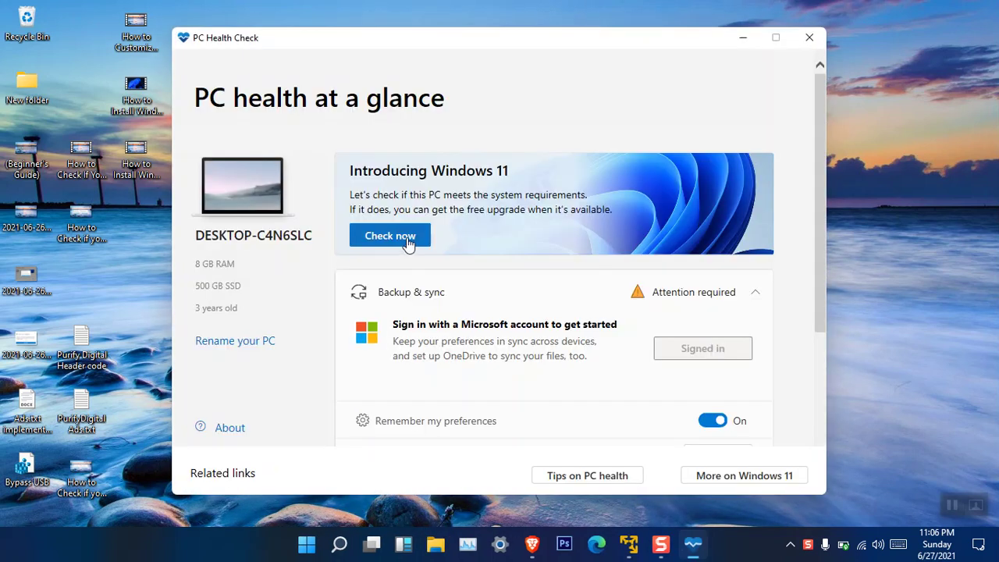
Run the Windows 11 compatibility check in PC Health Check, then close the result and the app
{"action": "left_click", "coordinate": [407, 244]}
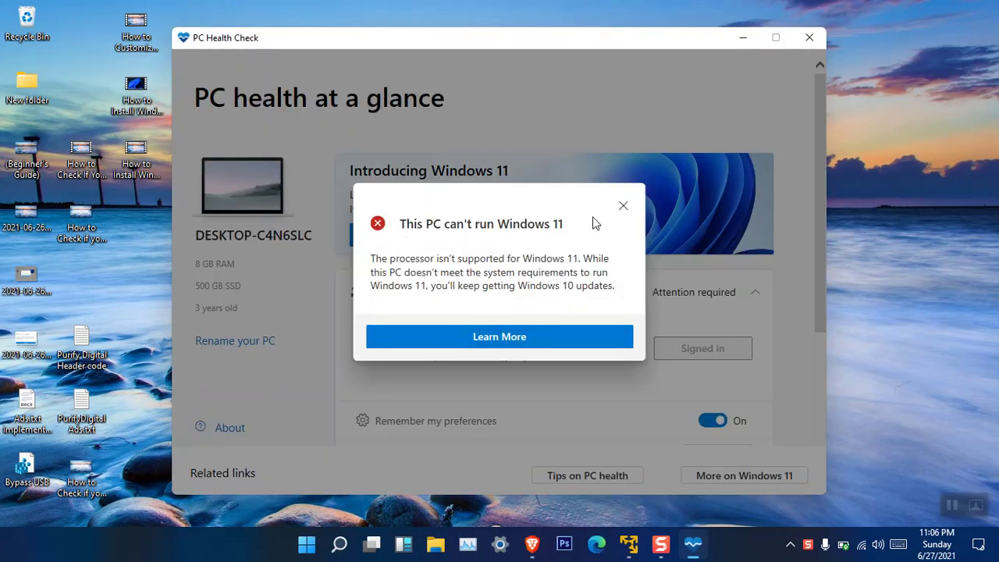
{"action": "left_click", "coordinate": [622, 205]}
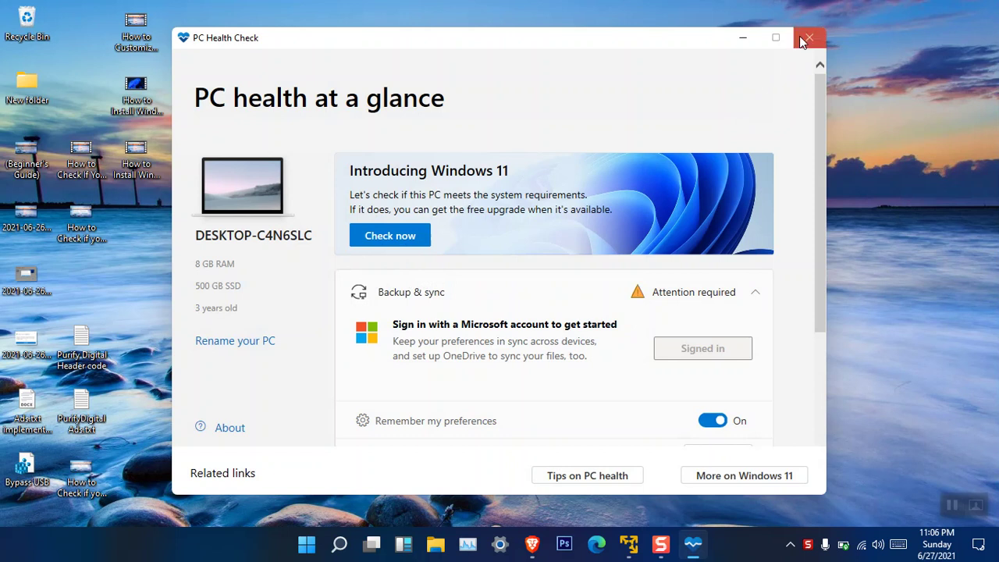
{"action": "left_click", "coordinate": [810, 38]}
Run tpm.msc to confirm the TPM is ready with specification 2.0, then exit the console
{"action": "key", "text": "super+r"}
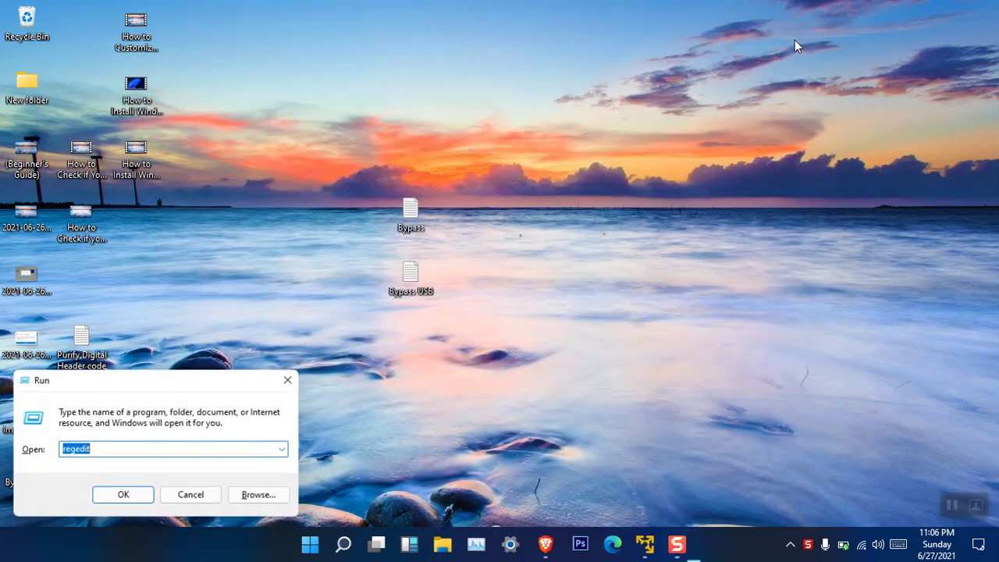
{"action": "type", "text": "tpm.msc"}
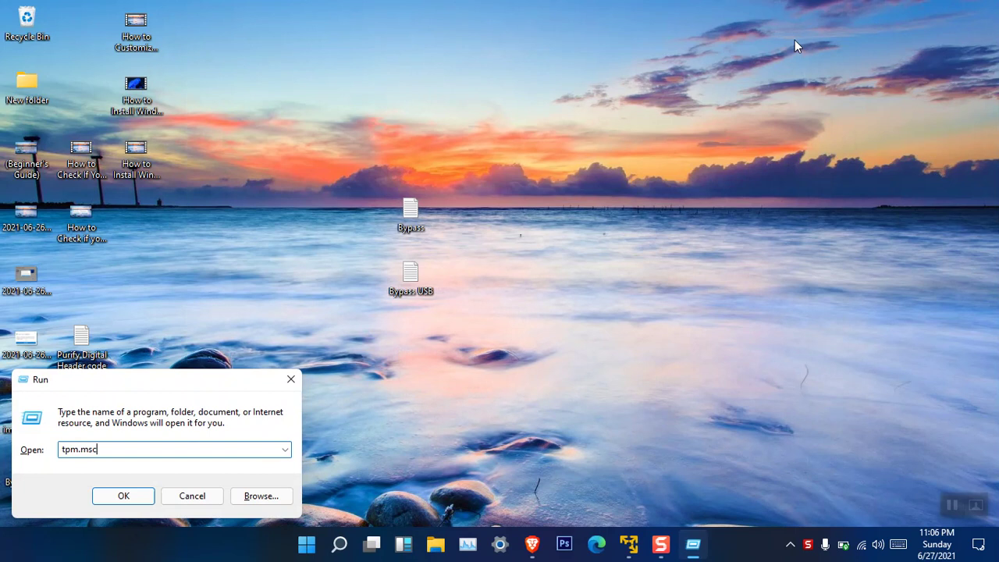
{"action": "key", "text": "Return"}
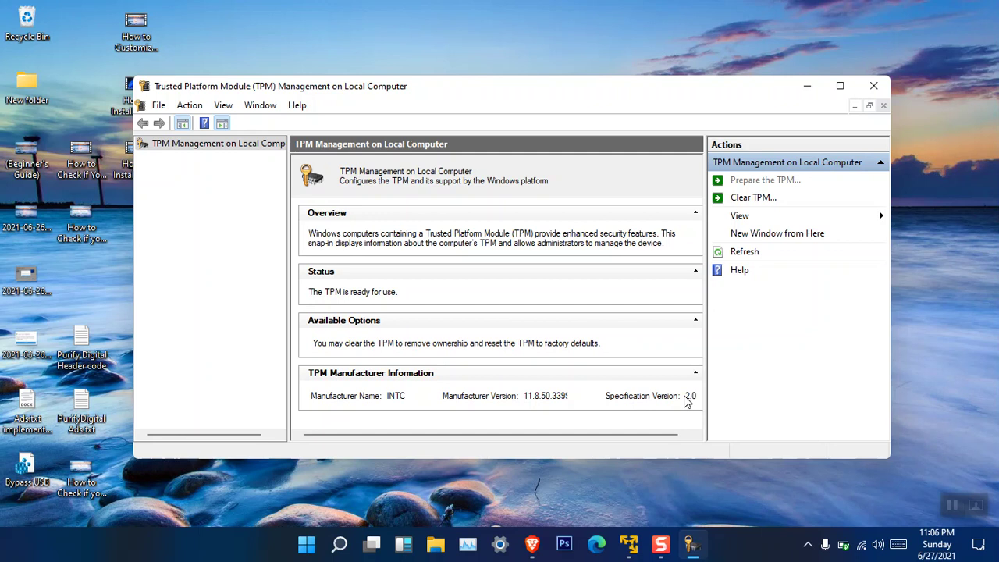
{"action": "left_click", "coordinate": [158, 106]}
{"action": "left_click", "coordinate": [175, 143]}
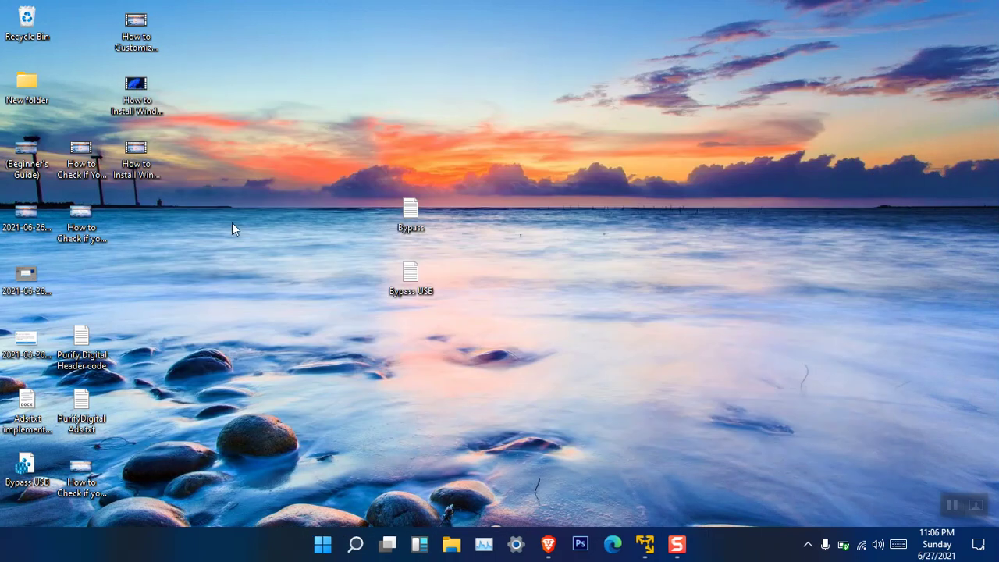
Open the 'How to Fix This PC Can't Run Windows 11?' article on intozoom.com in a new Brave tab
{"action": "left_click", "coordinate": [548, 544]}
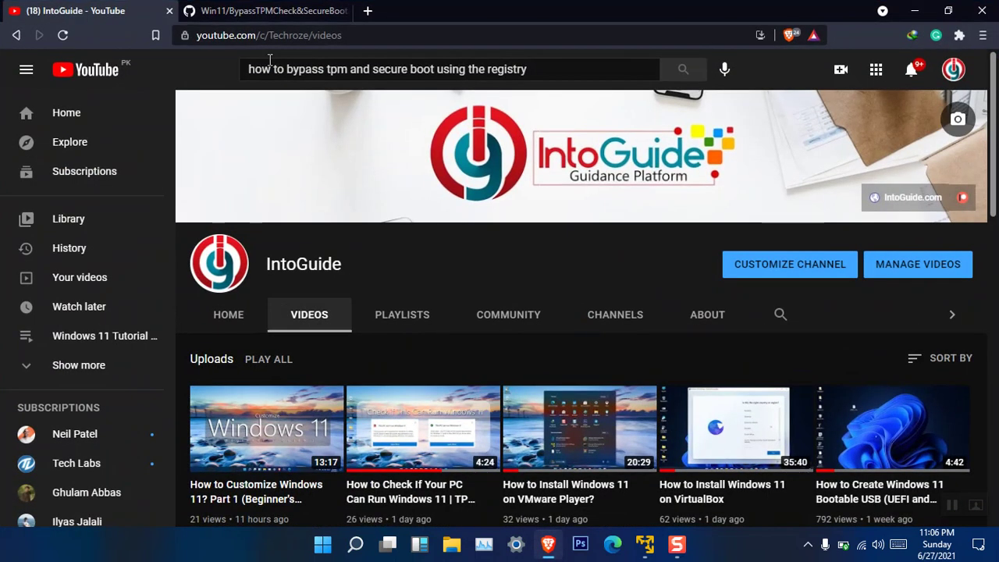
{"action": "left_click", "coordinate": [368, 11]}
{"action": "type", "text": "i"}
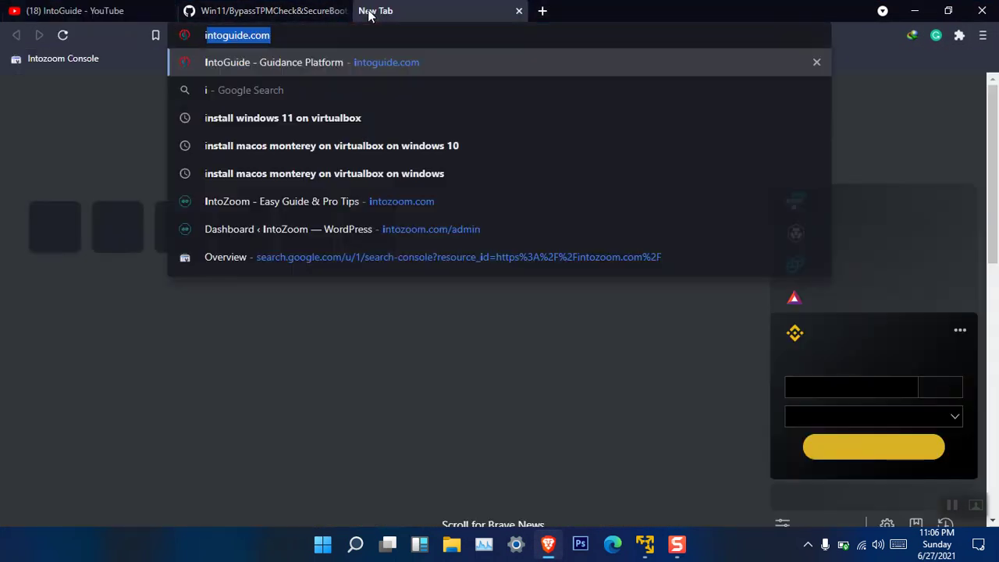
{"action": "type", "text": "nt"}
{"action": "type", "text": "o"}
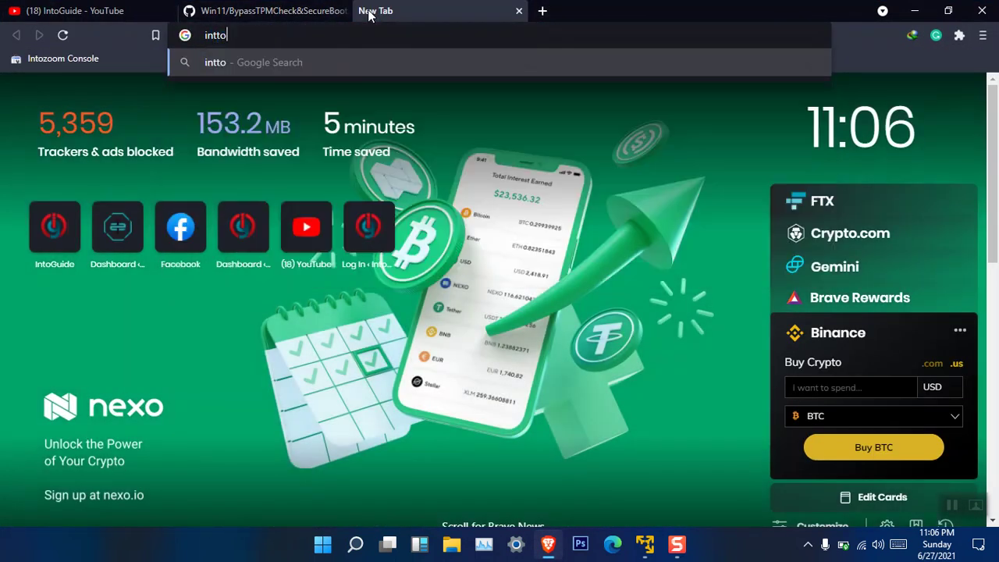
{"action": "type", "text": "zoom.com"}
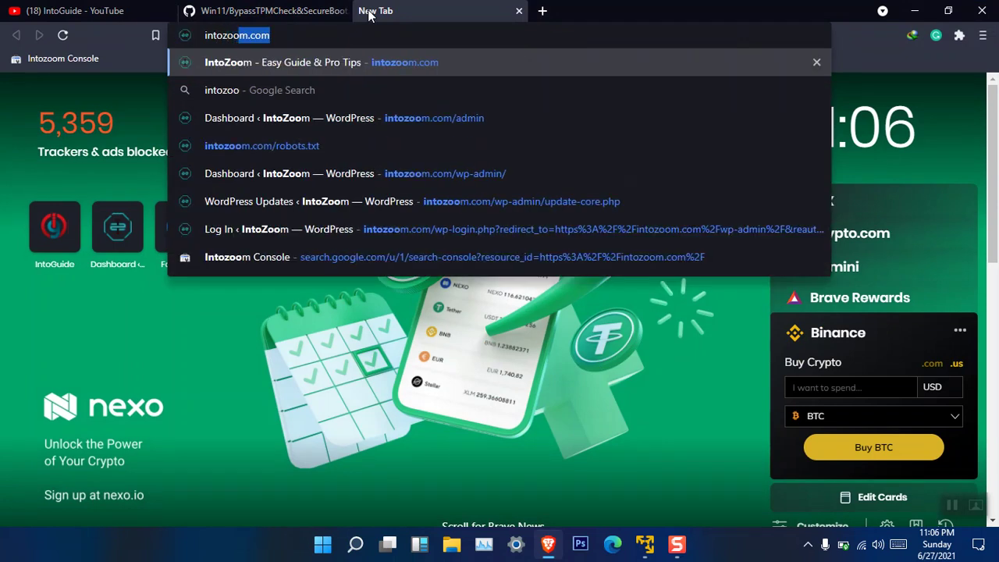
{"action": "key", "text": "Return"}
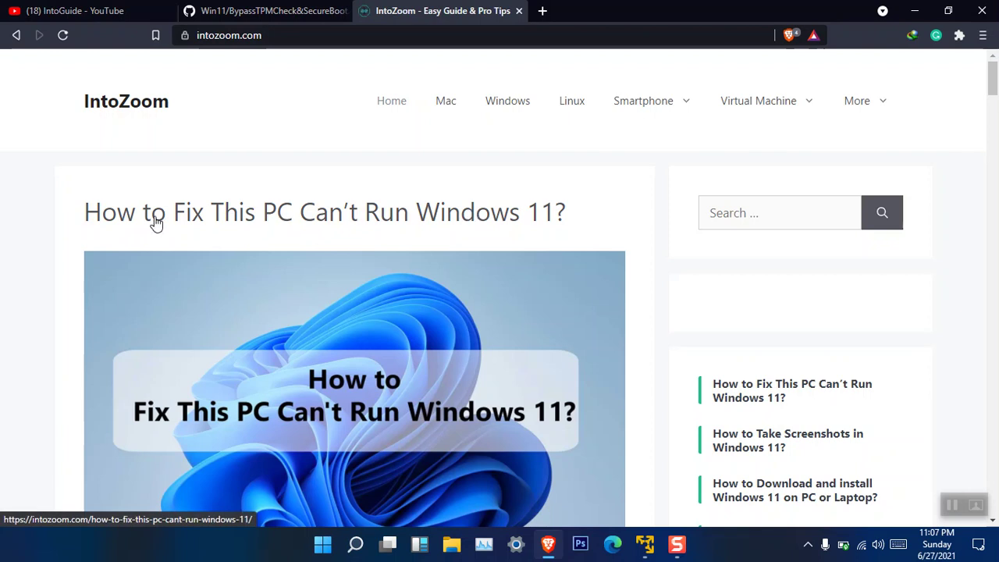
{"action": "left_click", "coordinate": [195, 224]}
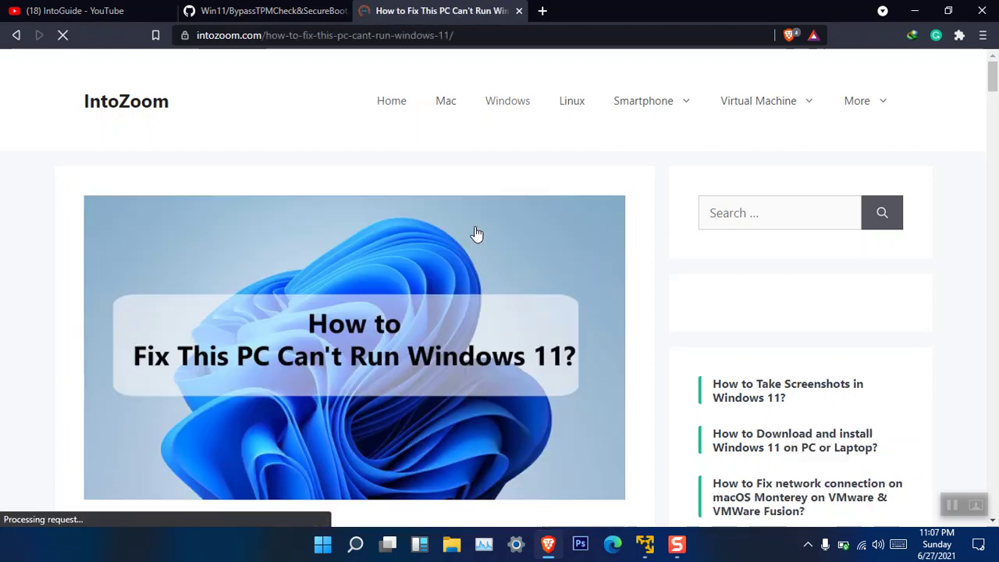
Scroll through the article, highlighting the Step 1 heading, and Appraisers and Appraiserres.dll in Step 2
{"action": "scroll", "coordinate": [476, 233], "scroll_direction": "down", "scroll_amount": 10}
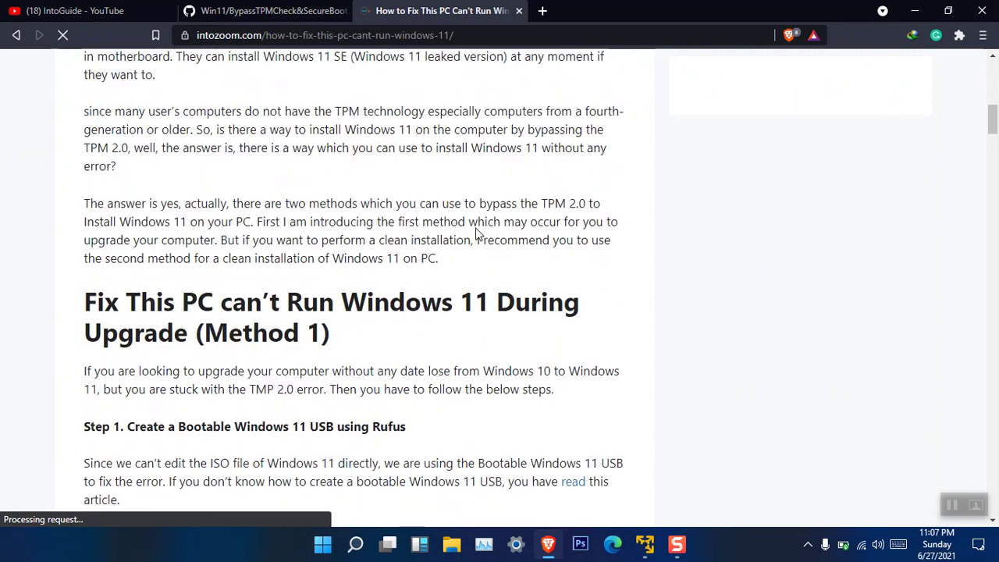
{"action": "scroll", "coordinate": [478, 234], "scroll_direction": "down", "scroll_amount": 2}
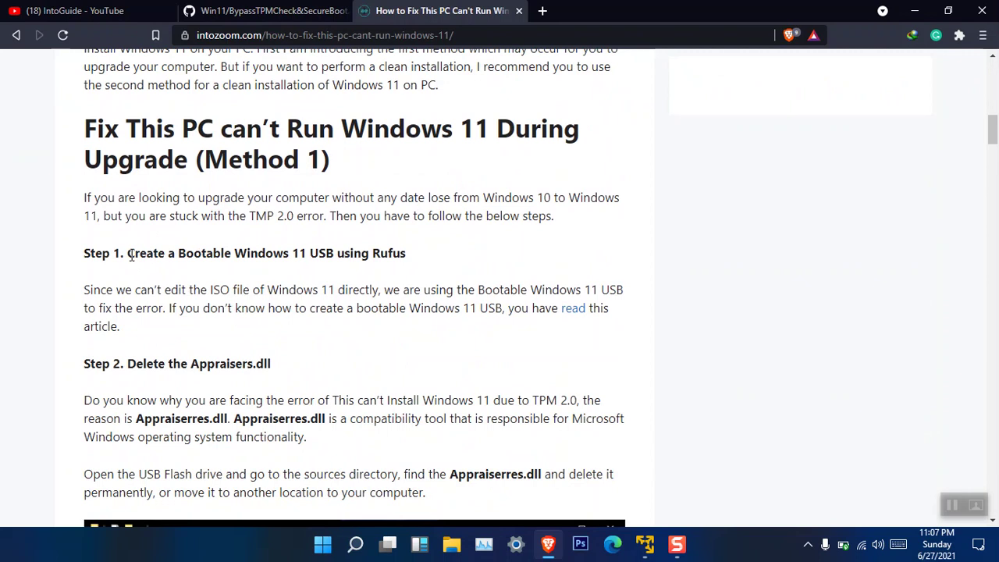
{"action": "left_click_drag", "start_coordinate": [130, 256], "coordinate": [397, 253]}
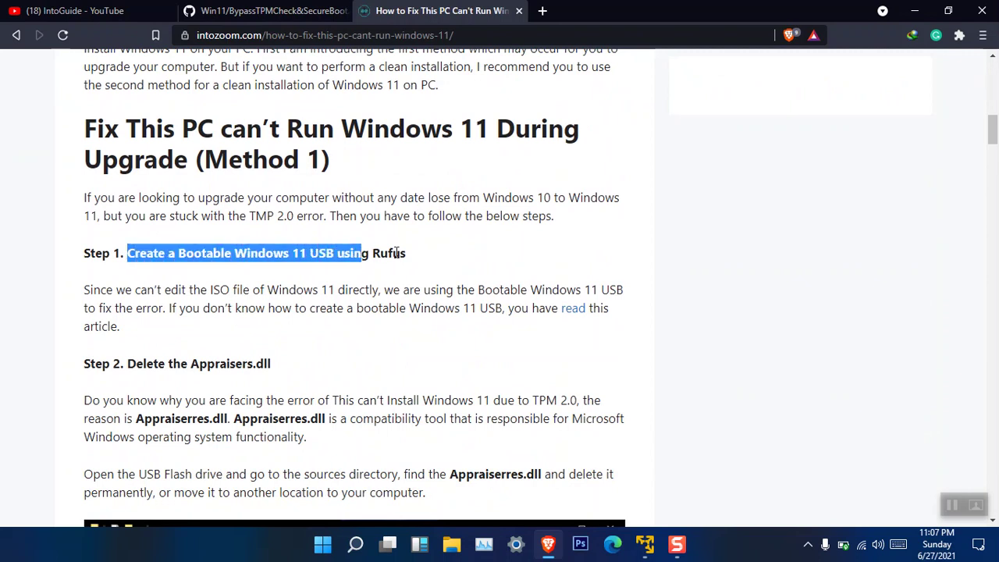
{"action": "left_click", "coordinate": [463, 258]}
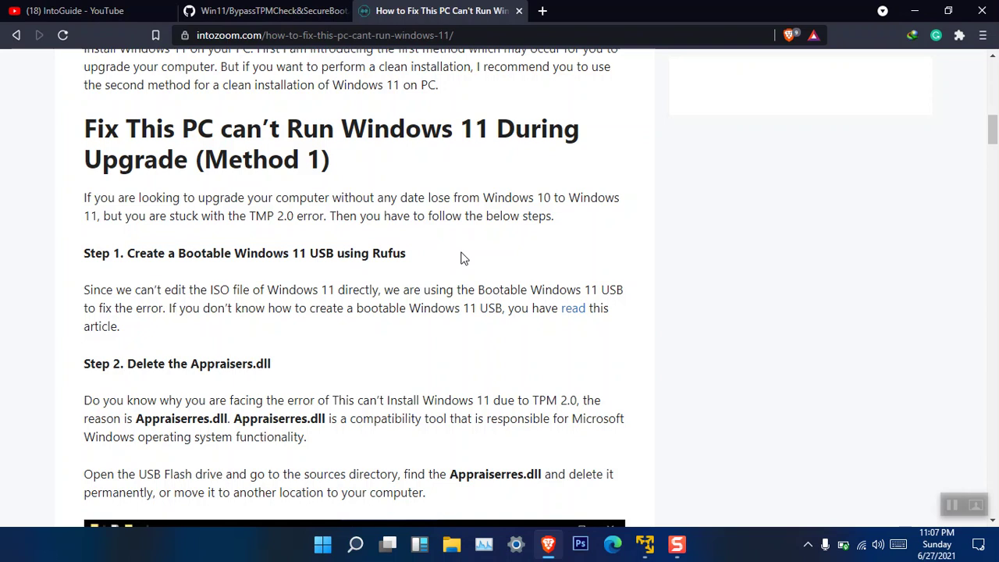
{"action": "scroll", "coordinate": [328, 324], "scroll_direction": "down", "scroll_amount": 1}
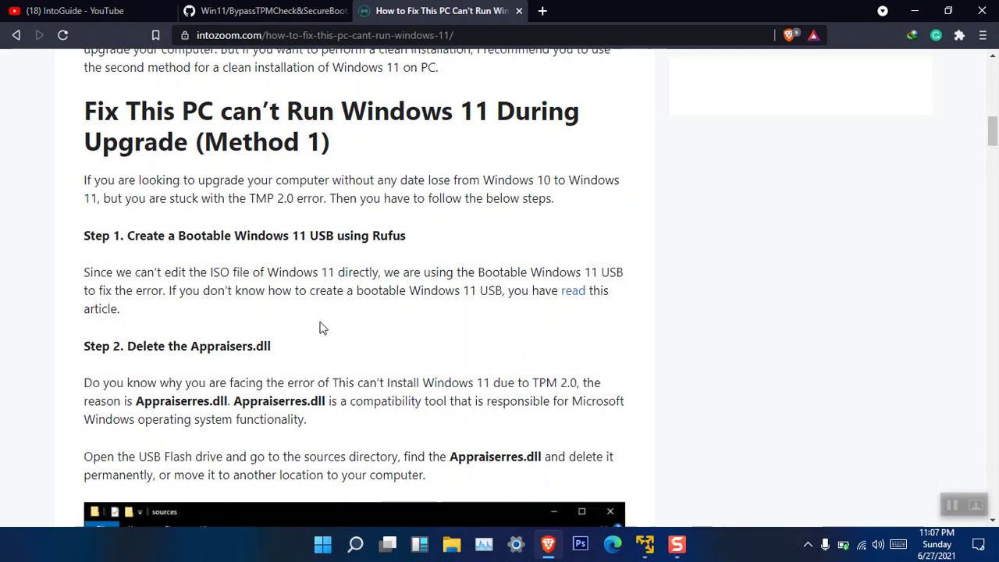
{"action": "left_click_drag", "start_coordinate": [193, 290], "coordinate": [254, 292]}
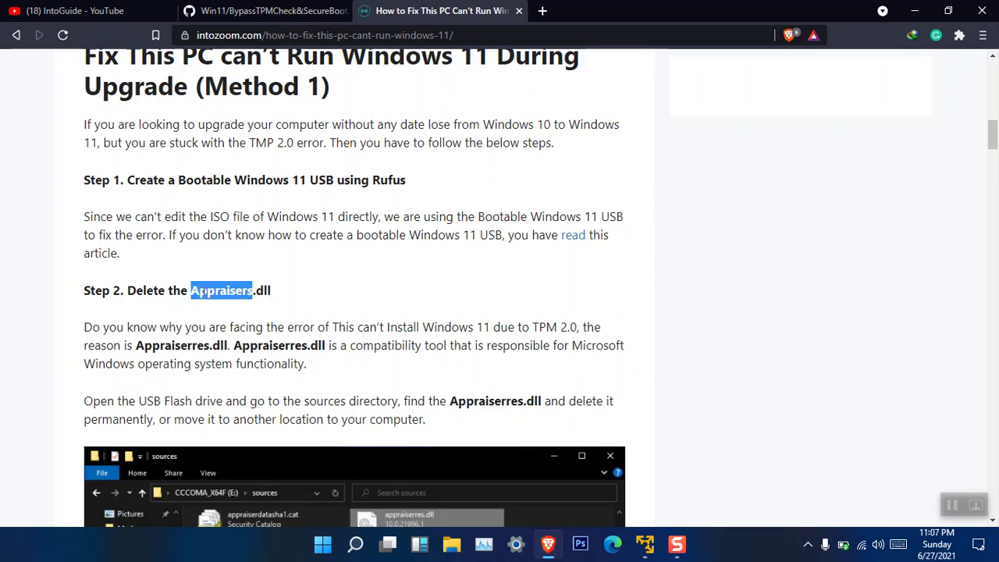
{"action": "left_click", "coordinate": [219, 334]}
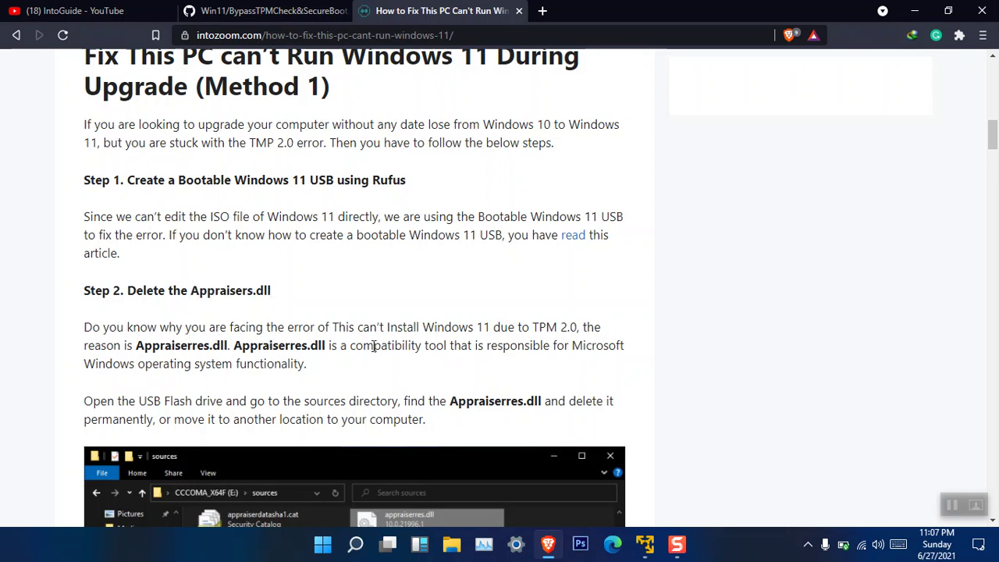
{"action": "left_click_drag", "start_coordinate": [374, 347], "coordinate": [447, 347]}
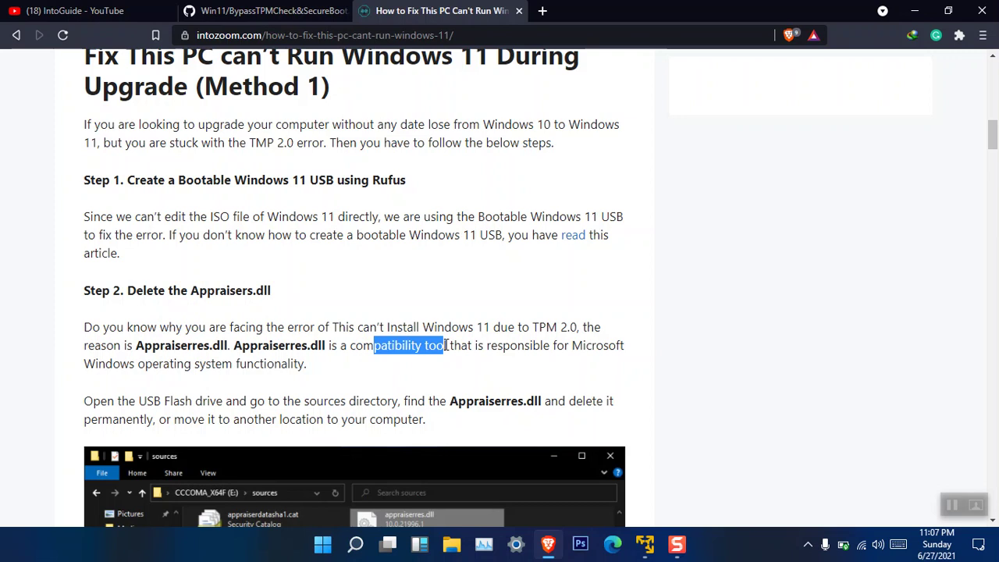
{"action": "left_click", "coordinate": [446, 346]}
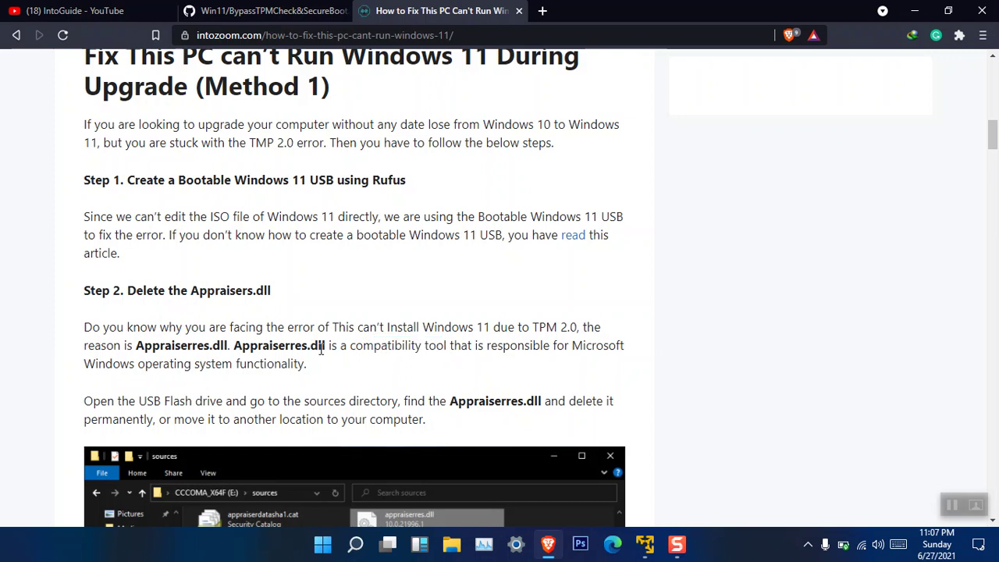
{"action": "left_click_drag", "start_coordinate": [329, 346], "coordinate": [233, 346]}
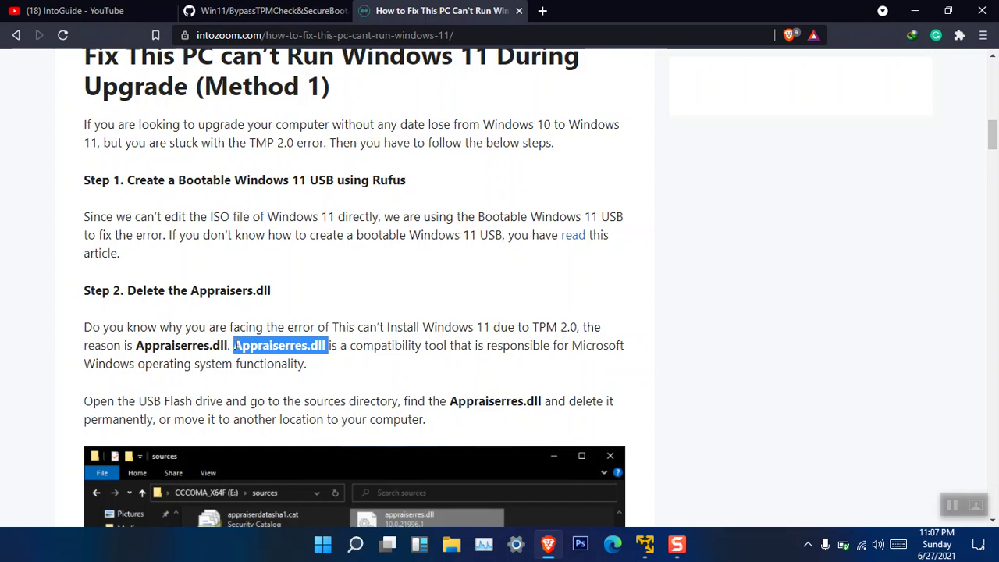
{"action": "scroll", "coordinate": [234, 344], "scroll_direction": "down", "scroll_amount": 4}
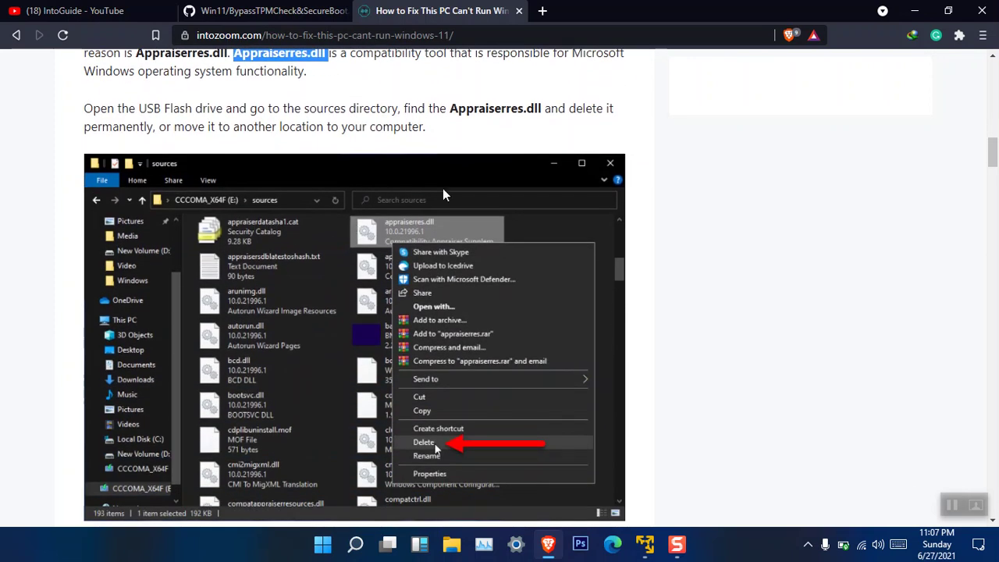
{"action": "scroll", "coordinate": [442, 195], "scroll_direction": "down", "scroll_amount": 5}
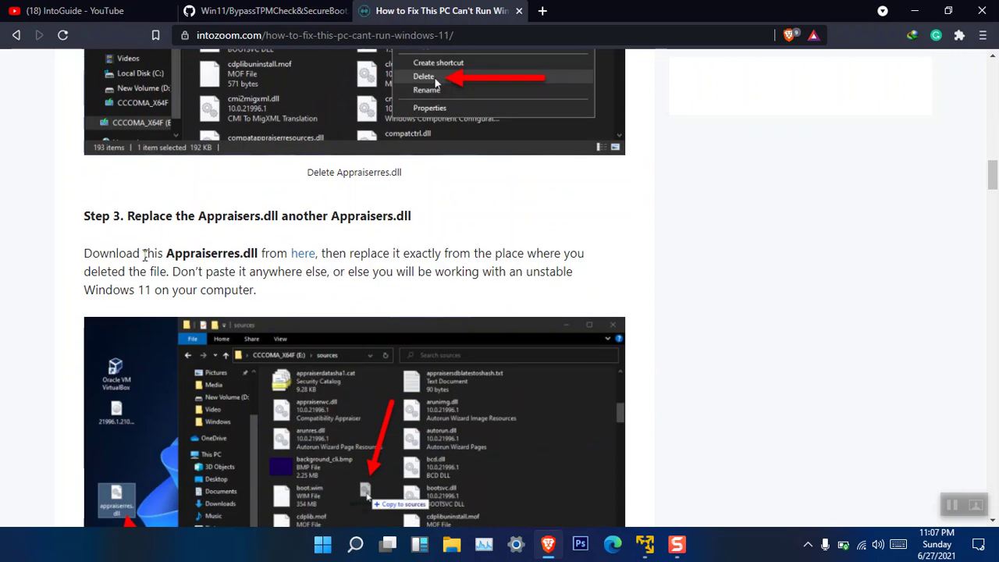
Open the appraiserres.dll page on dllme.com and solve the stairs reCAPTCHA
{"action": "left_click", "coordinate": [302, 260]}
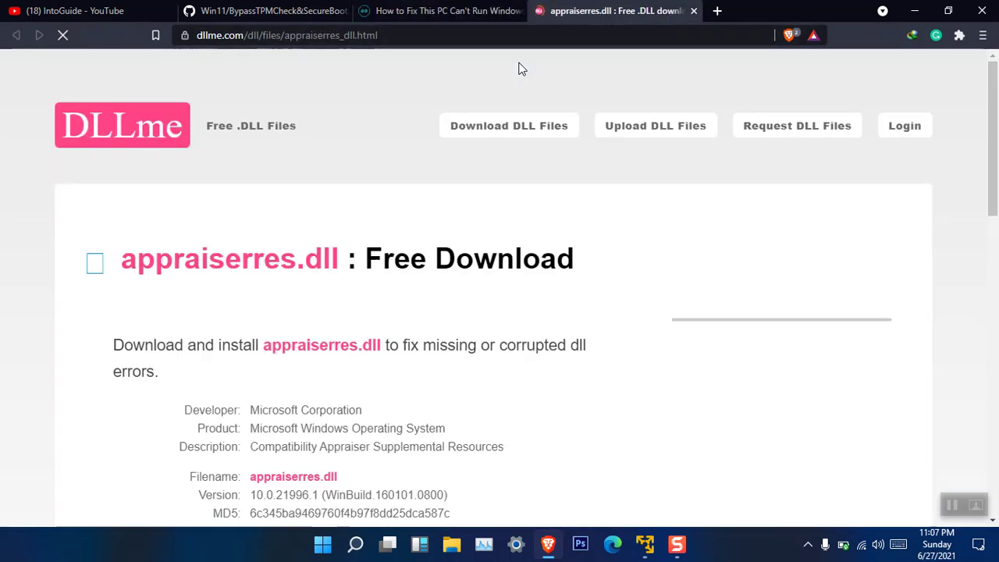
{"action": "scroll", "coordinate": [323, 301], "scroll_direction": "down", "scroll_amount": 1}
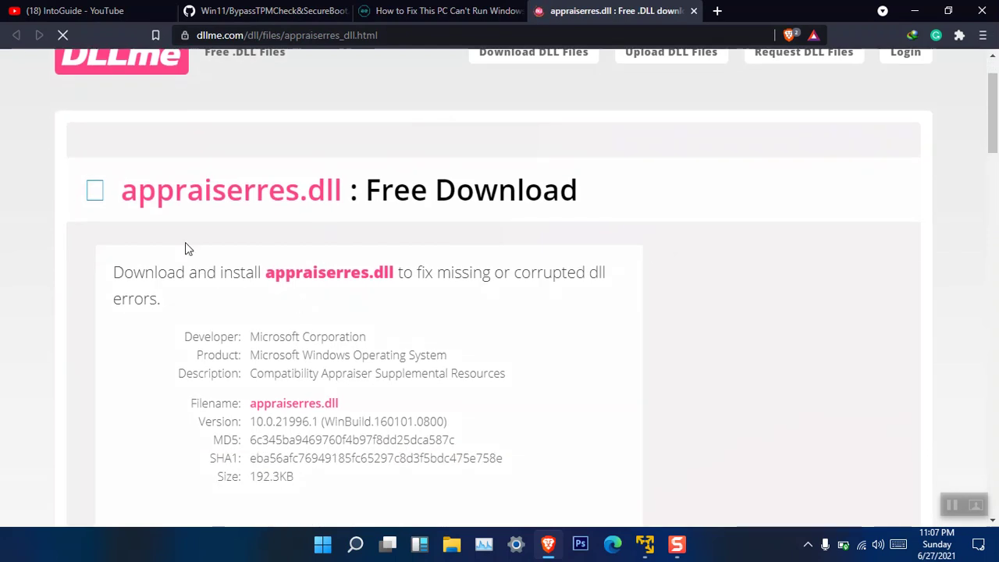
{"action": "scroll", "coordinate": [185, 246], "scroll_direction": "down", "scroll_amount": 3}
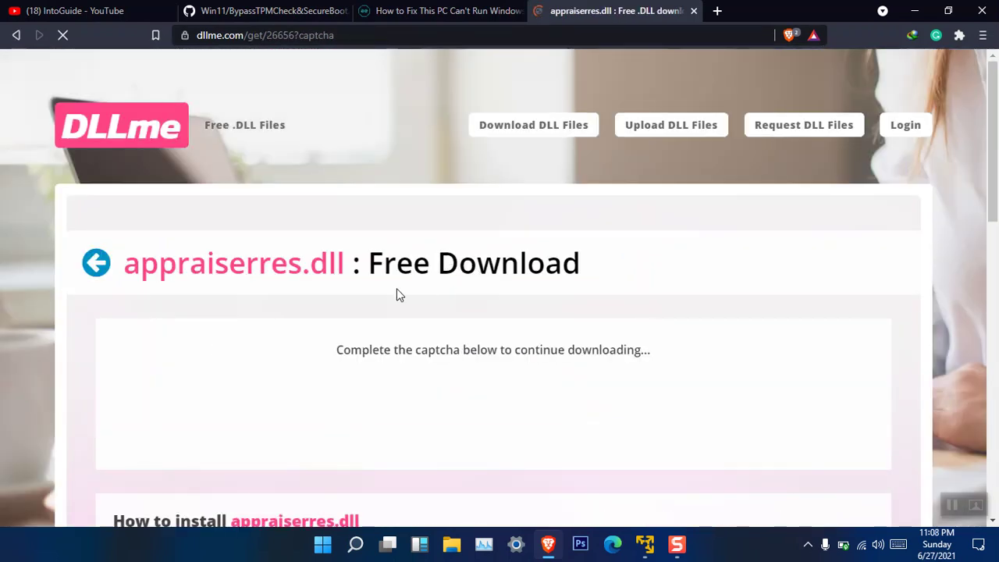
{"action": "scroll", "coordinate": [398, 295], "scroll_direction": "down", "scroll_amount": 1}
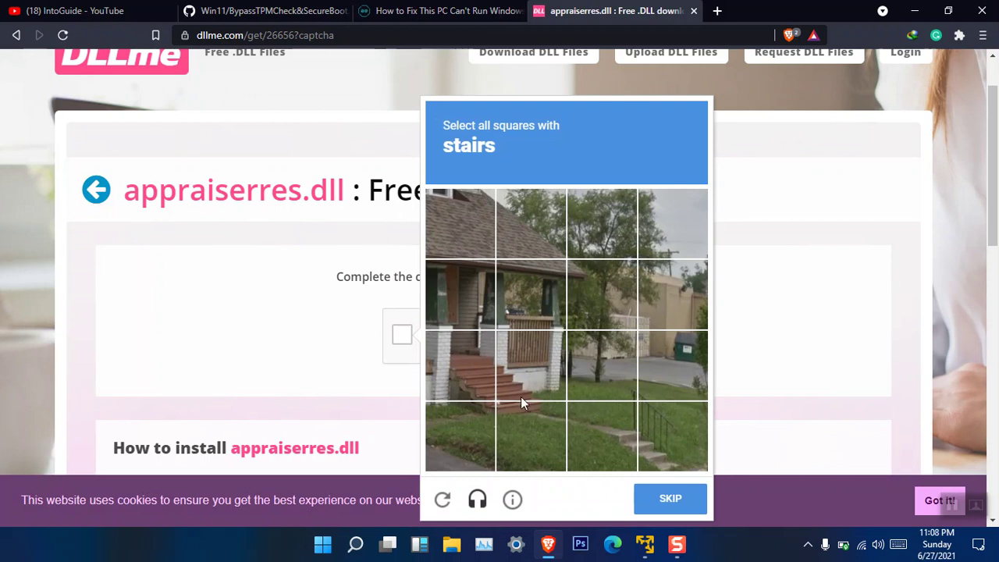
{"action": "left_click", "coordinate": [519, 367]}
{"action": "left_click", "coordinate": [468, 367]}
{"action": "left_click", "coordinate": [527, 434]}
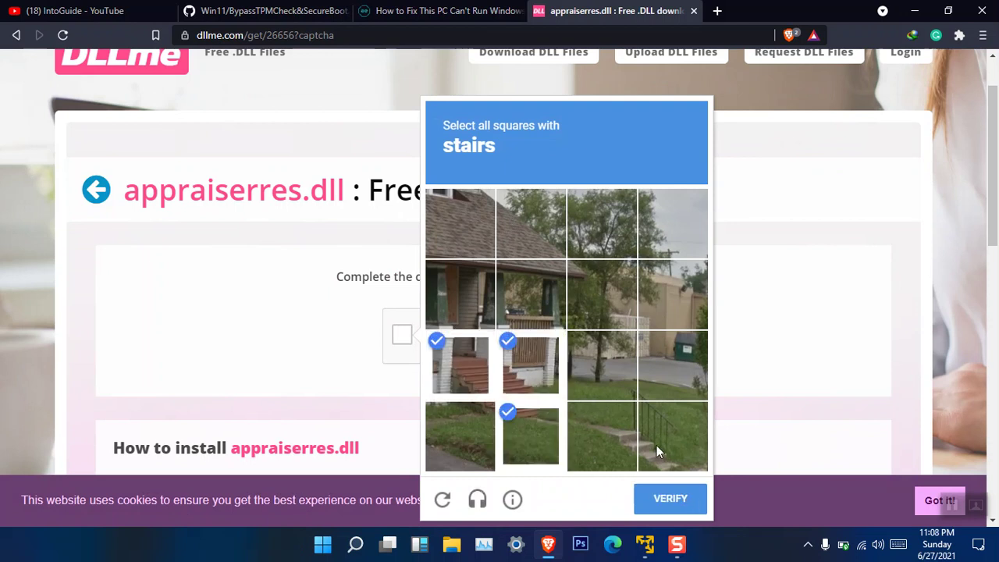
{"action": "left_click", "coordinate": [658, 444]}
{"action": "left_click", "coordinate": [601, 434]}
{"action": "left_click", "coordinate": [673, 501]}
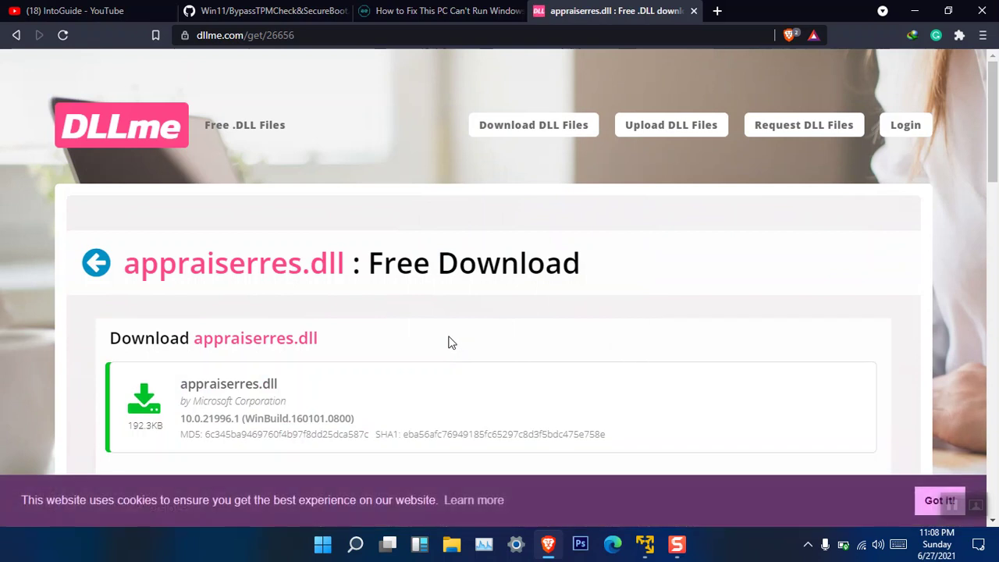
Download the current appraiserres.dll as a zip and open its Downloads\Compressed folder
{"action": "scroll", "coordinate": [449, 342], "scroll_direction": "down", "scroll_amount": 6}
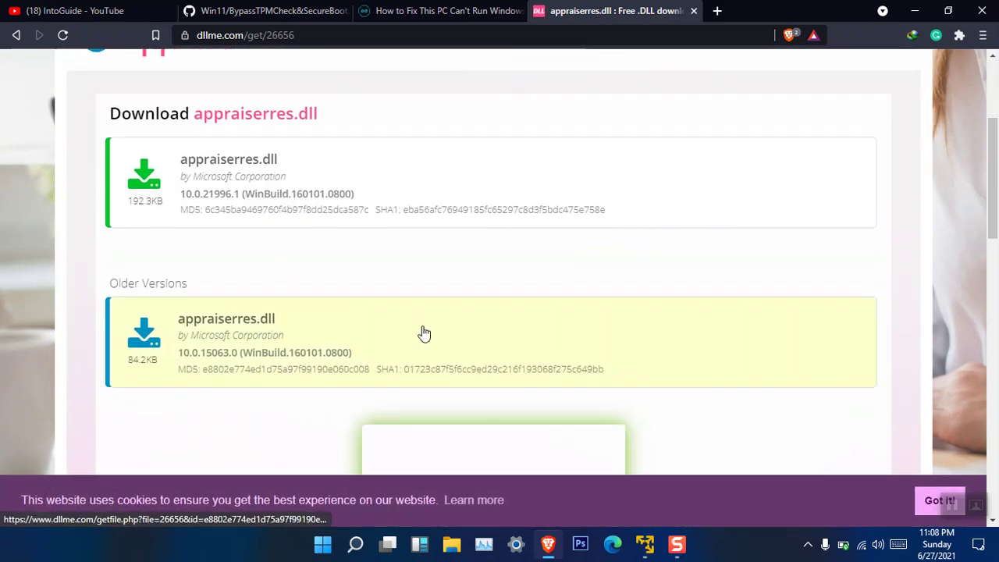
{"action": "scroll", "coordinate": [413, 329], "scroll_direction": "up", "scroll_amount": 3}
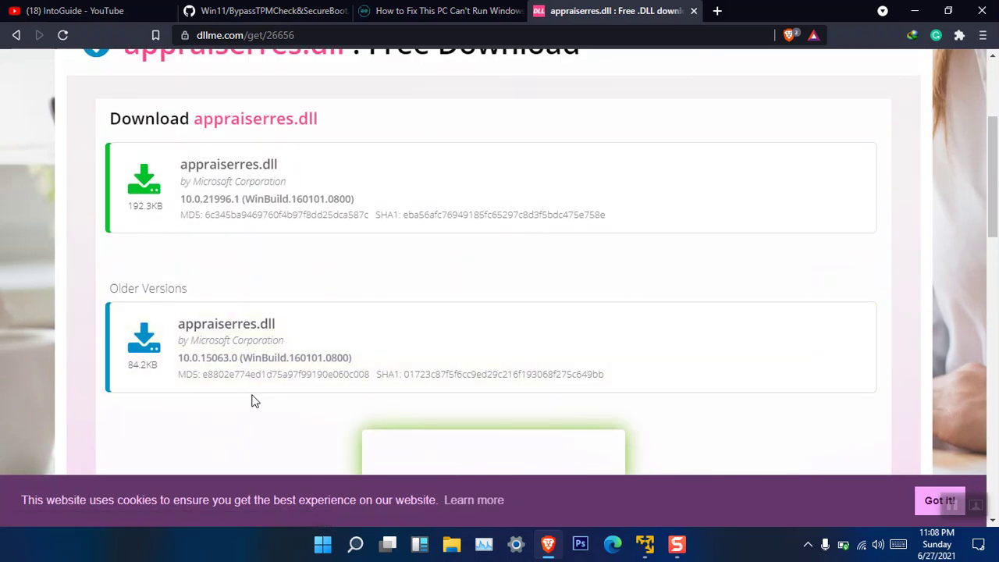
{"action": "left_click", "coordinate": [242, 172]}
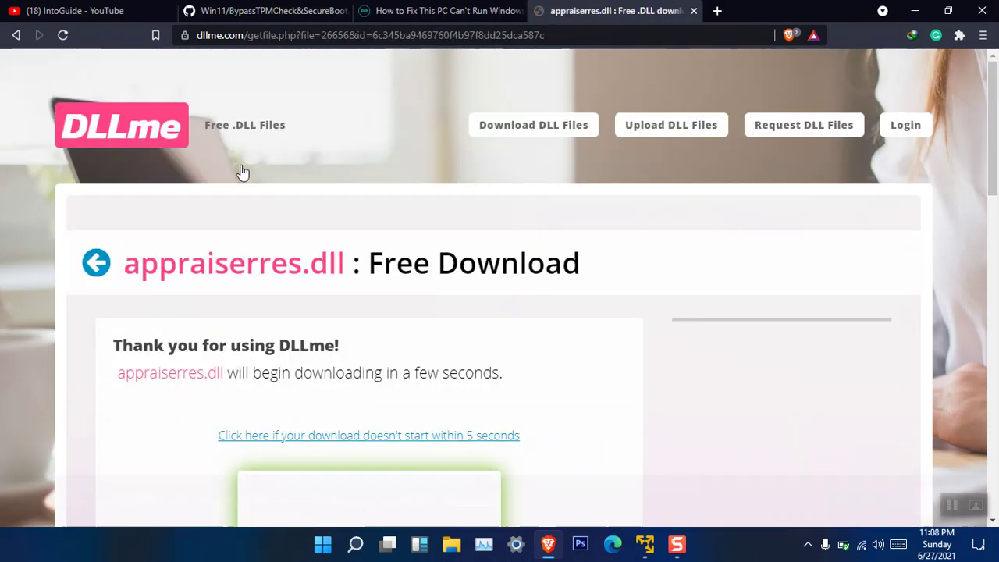
{"action": "scroll", "coordinate": [269, 203], "scroll_direction": "down", "scroll_amount": 2}
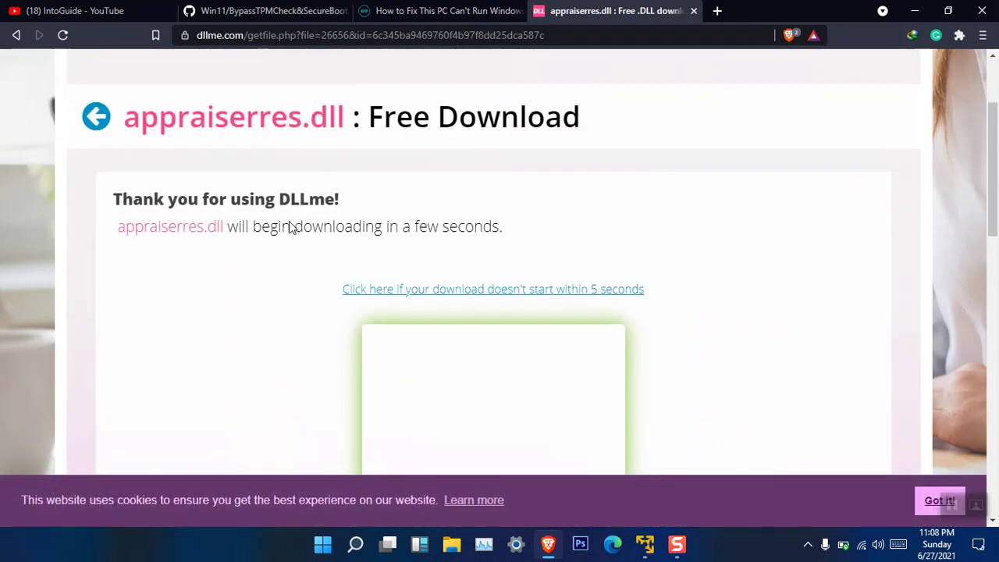
{"action": "scroll", "coordinate": [290, 225], "scroll_direction": "down", "scroll_amount": 2}
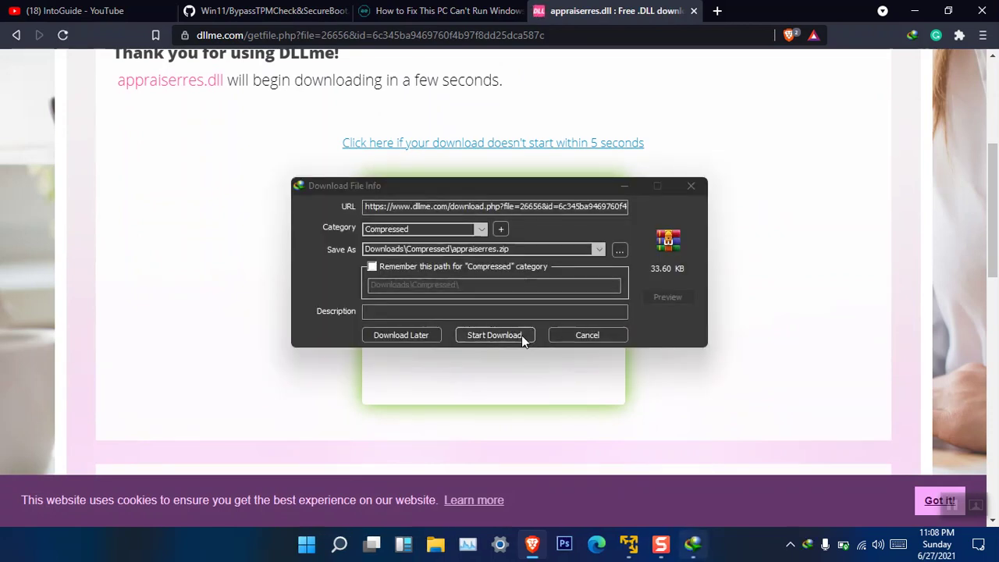
{"action": "left_click", "coordinate": [519, 335]}
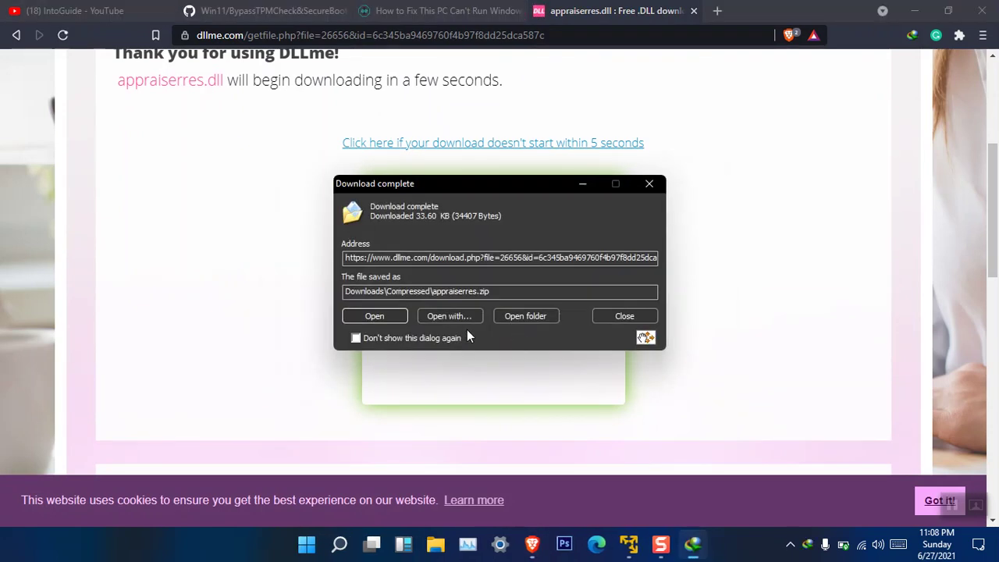
{"action": "left_click", "coordinate": [517, 316]}
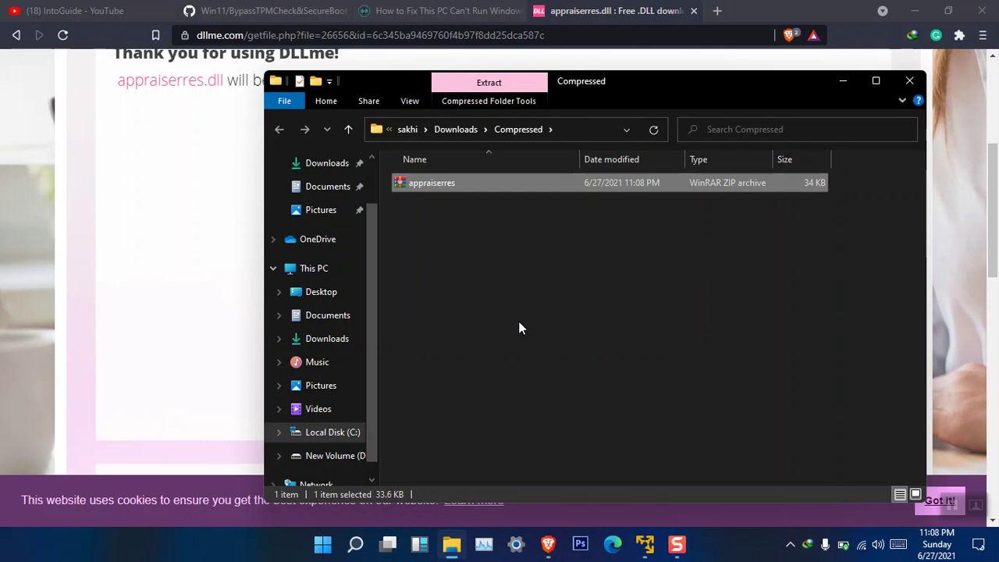
Show This PC in File Explorer and refresh it so Local Disk (C:) and New Volume (D:) are listed
{"action": "left_click", "coordinate": [789, 545]}
{"action": "left_click", "coordinate": [693, 364]}
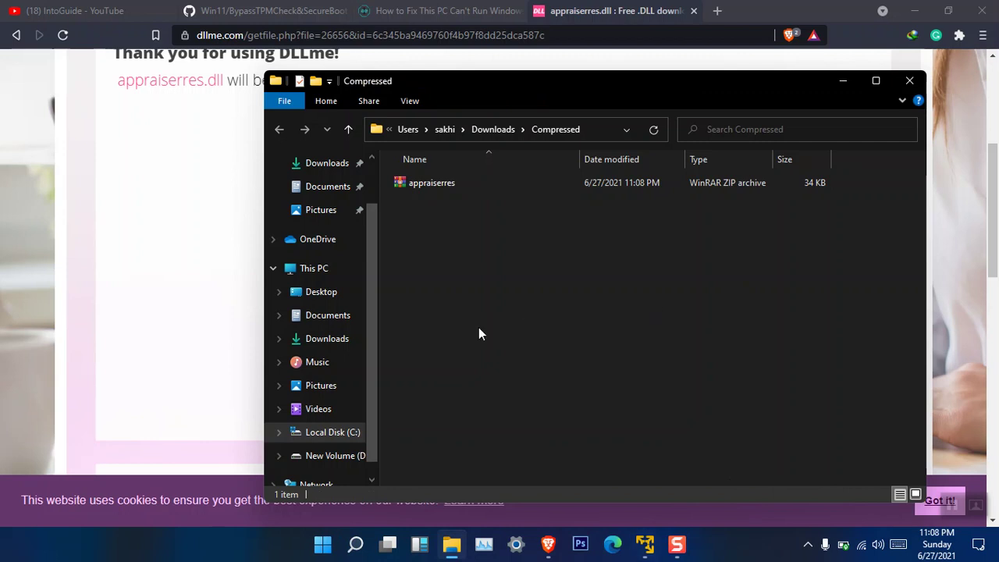
{"action": "left_click", "coordinate": [332, 269]}
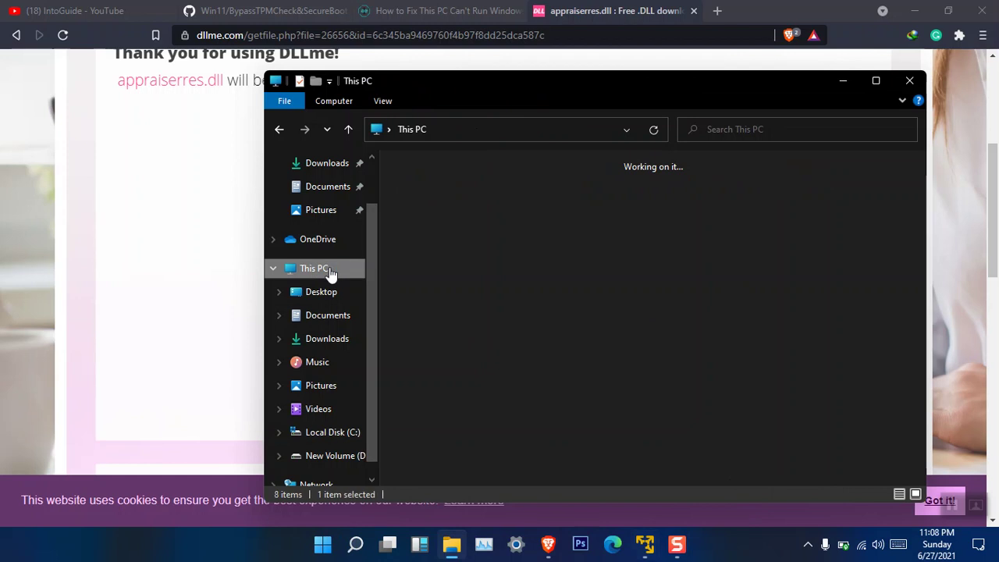
{"action": "right_click", "coordinate": [593, 403]}
{"action": "left_click", "coordinate": [693, 295]}
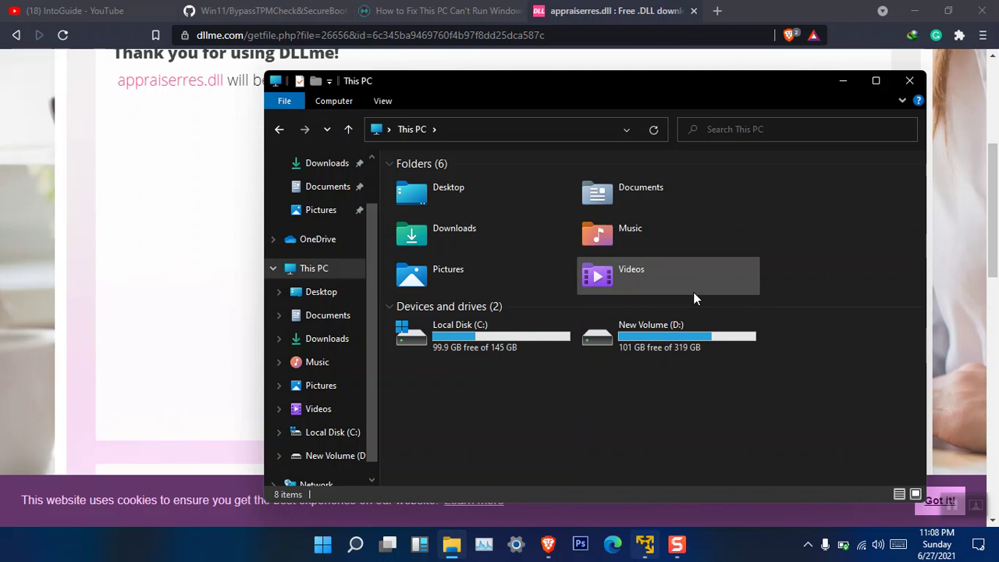
{"action": "right_click", "coordinate": [728, 423]}
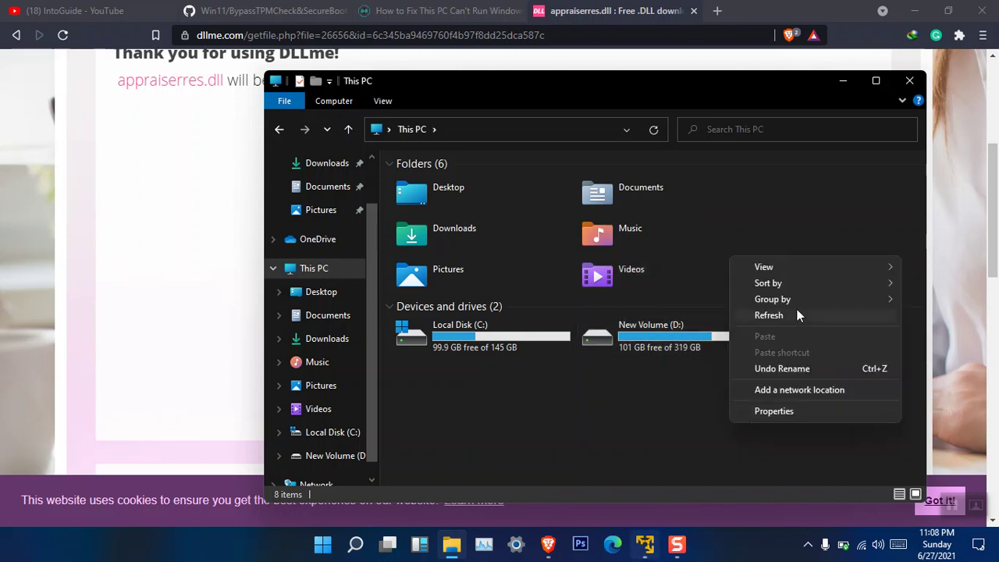
{"action": "left_click", "coordinate": [797, 313]}
Open the sources folder on the CPBA_X64FRE_EN-US_DV9 (E:) drive
{"action": "left_click", "coordinate": [808, 544]}
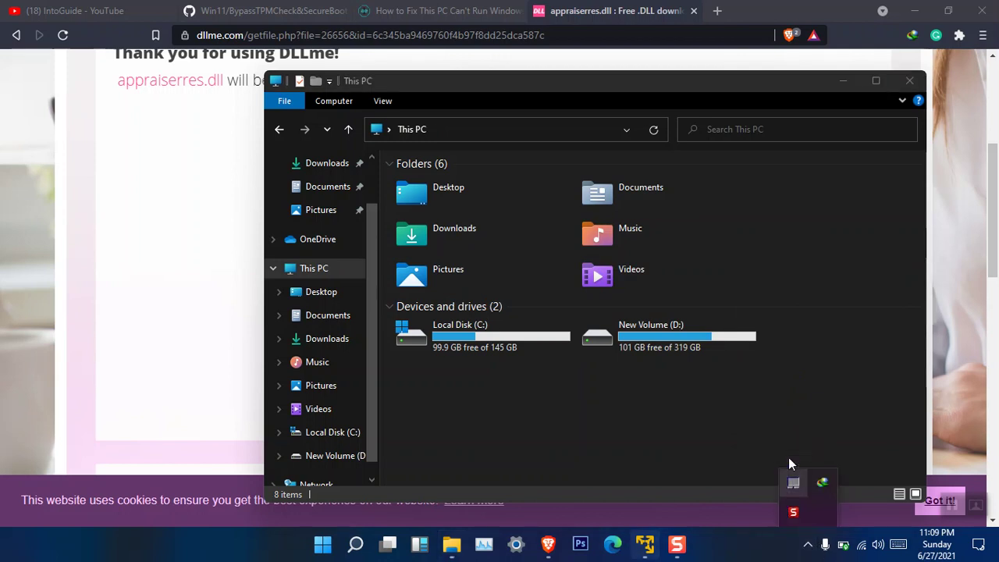
{"action": "left_click", "coordinate": [854, 451]}
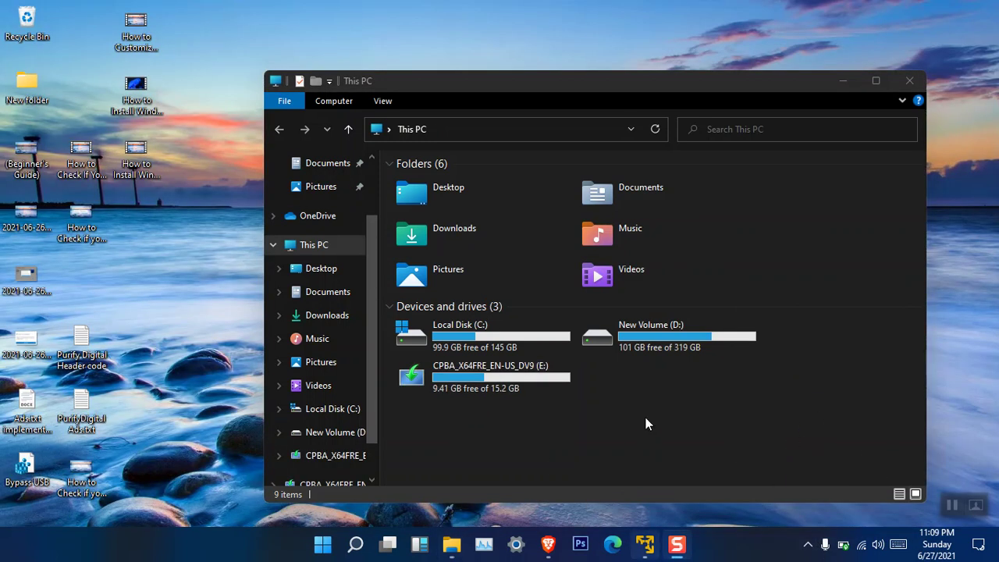
{"action": "double_click", "coordinate": [512, 386]}
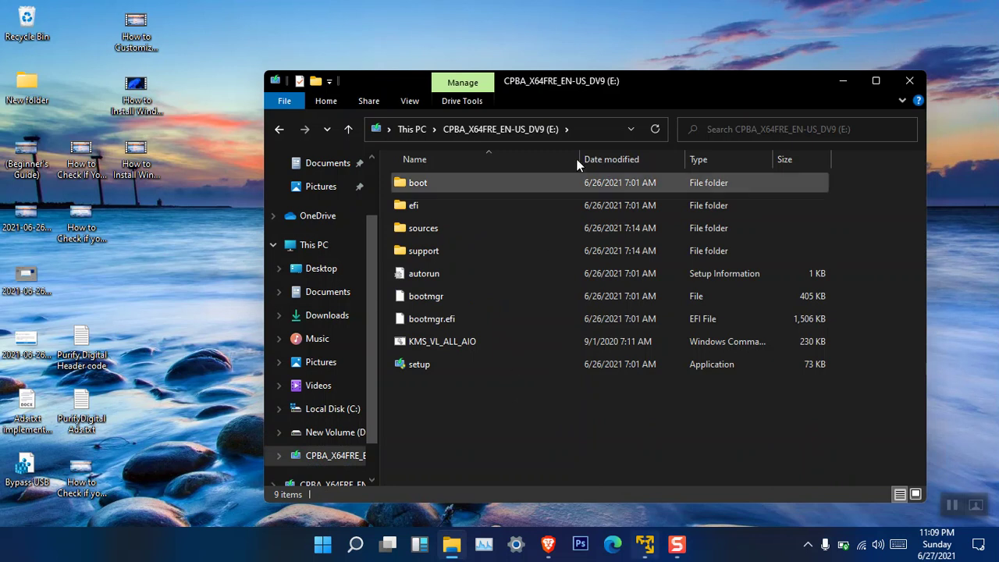
{"action": "left_click_drag", "start_coordinate": [598, 87], "coordinate": [523, 68]}
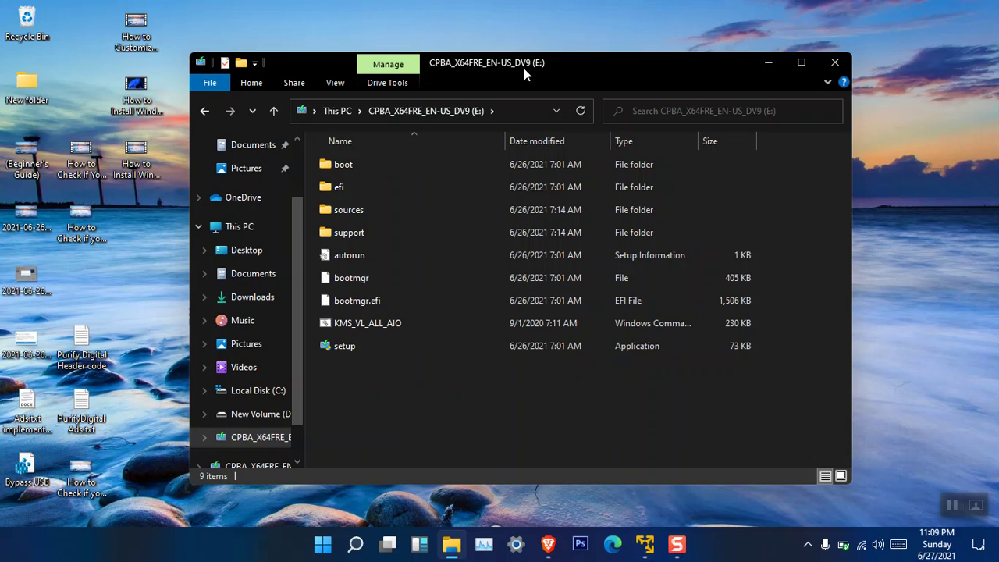
{"action": "double_click", "coordinate": [370, 211]}
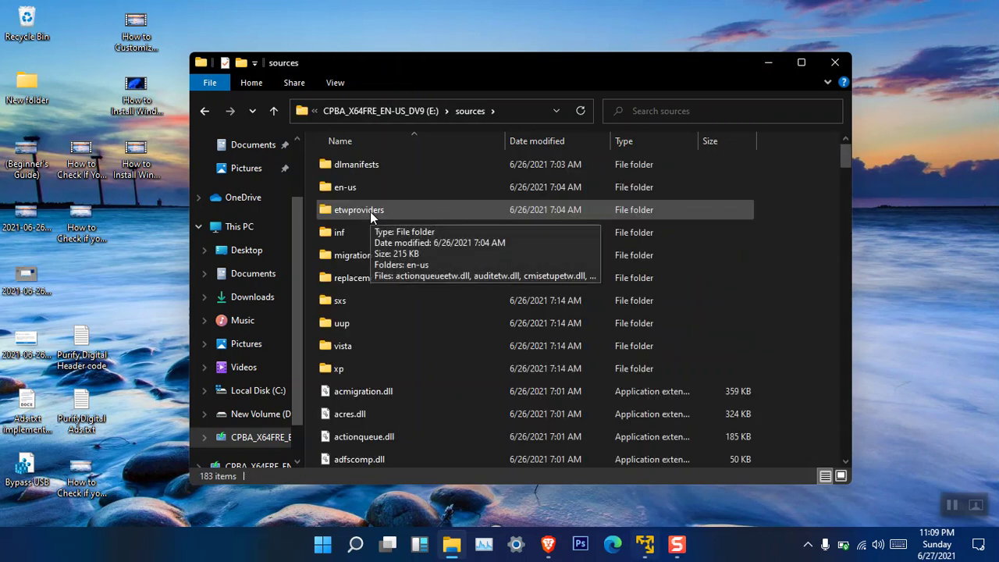
Select appraiserres.dll in sources and open a second Explorer window at This PC
{"action": "scroll", "coordinate": [436, 273], "scroll_direction": "down", "scroll_amount": 3}
{"action": "scroll", "coordinate": [436, 273], "scroll_direction": "down", "scroll_amount": 2}
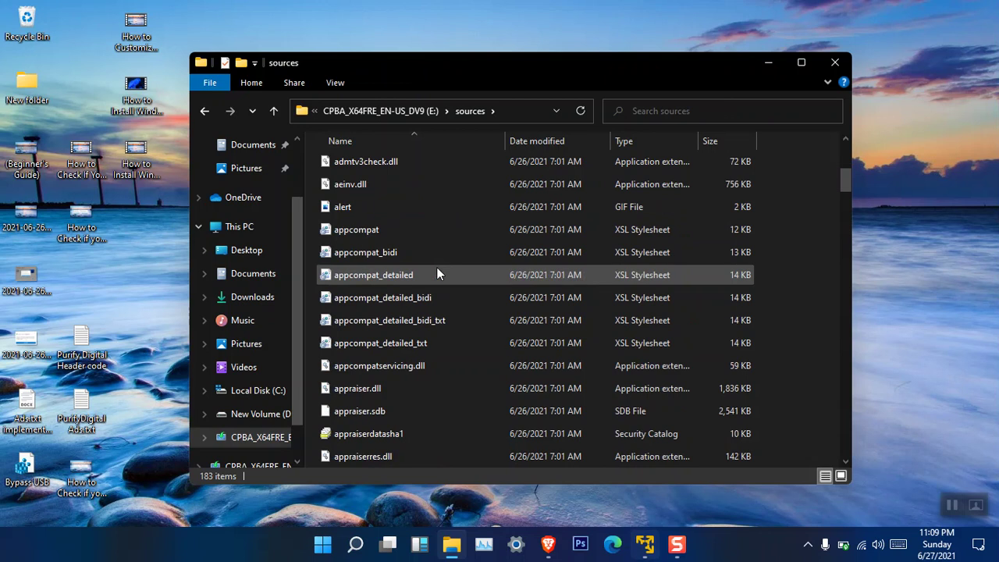
{"action": "left_click", "coordinate": [387, 456]}
{"action": "scroll", "coordinate": [437, 441], "scroll_direction": "down", "scroll_amount": 1}
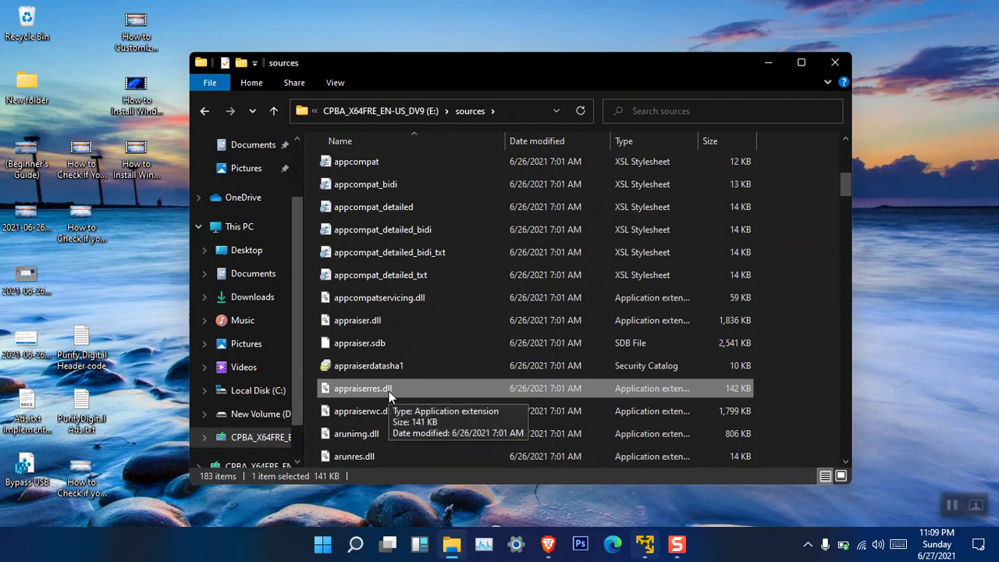
{"action": "key", "text": "super+e"}
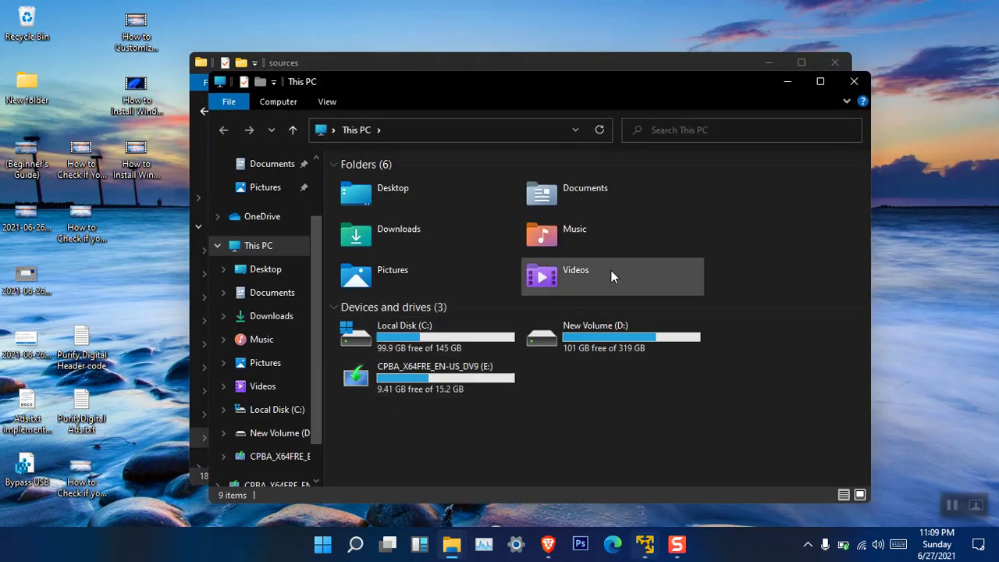
Extract the appraiserres archive in Downloads\Compressed and copy the extracted appraiserres.dll
{"action": "double_click", "coordinate": [415, 228]}
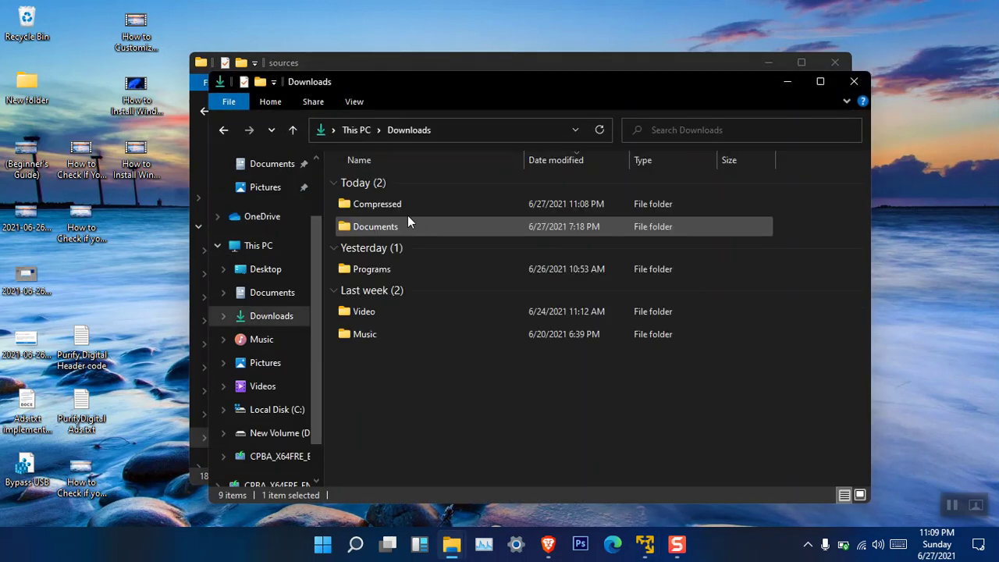
{"action": "double_click", "coordinate": [386, 204]}
{"action": "right_click", "coordinate": [379, 189]}
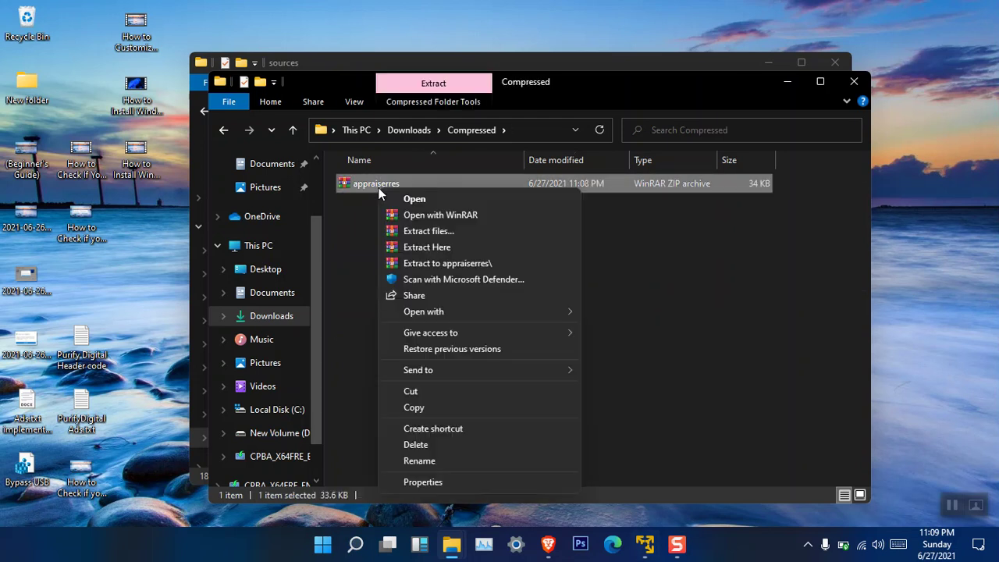
{"action": "left_click", "coordinate": [426, 248]}
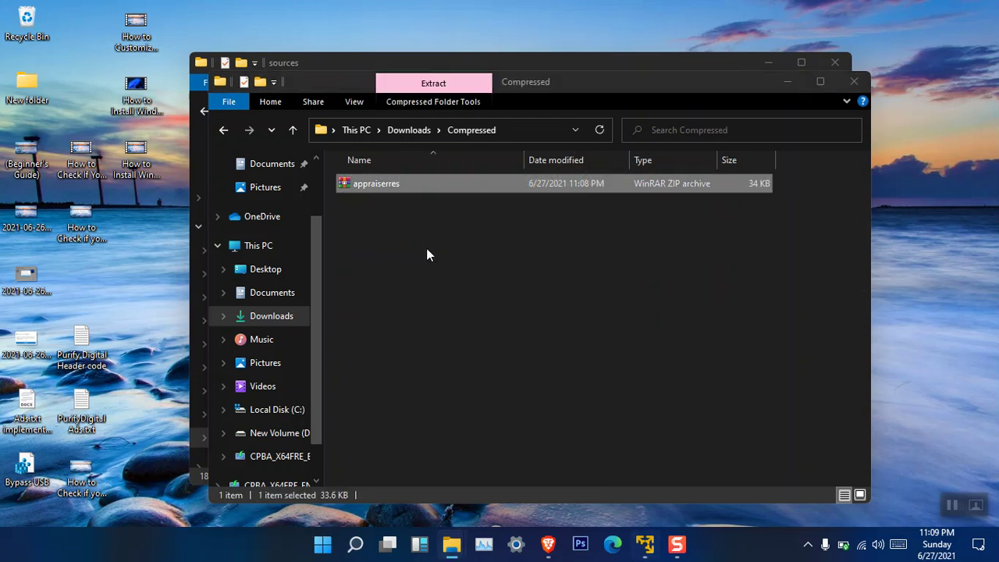
{"action": "right_click", "coordinate": [384, 182]}
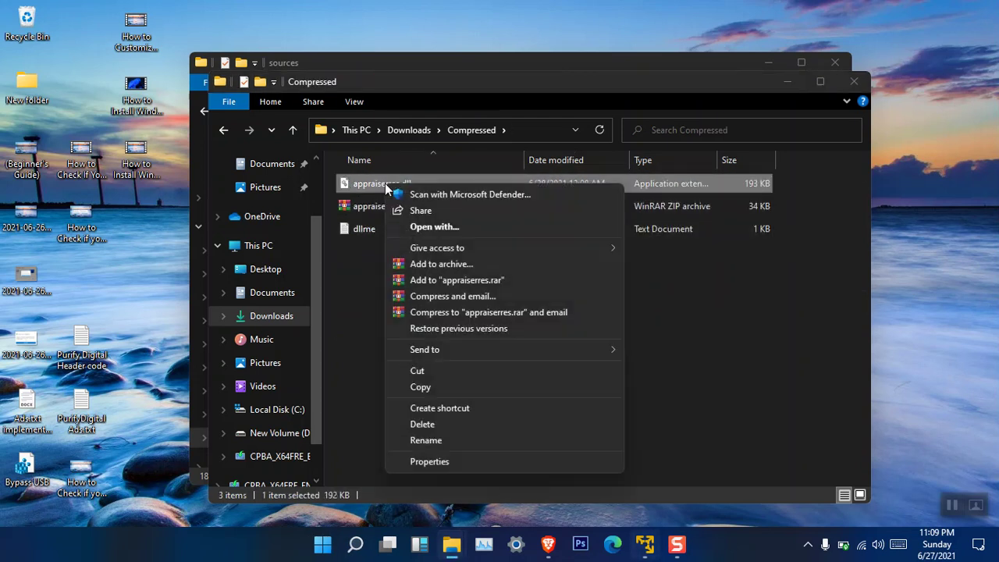
{"action": "left_click", "coordinate": [443, 384]}
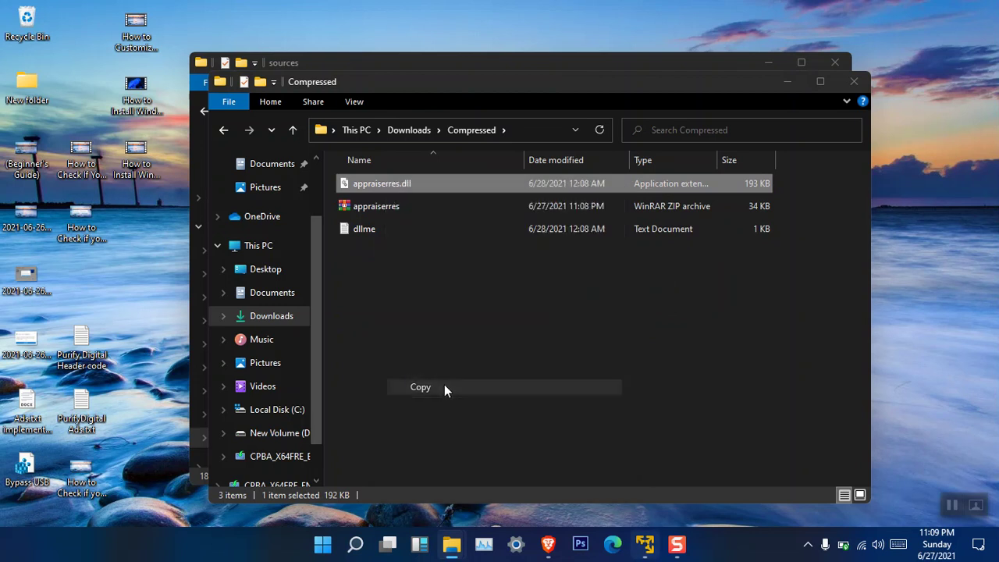
Paste appraiserres.dll into the sources folder, dismiss the replace prompt, and close both windows
{"action": "left_click", "coordinate": [420, 50]}
{"action": "right_click", "coordinate": [797, 306]}
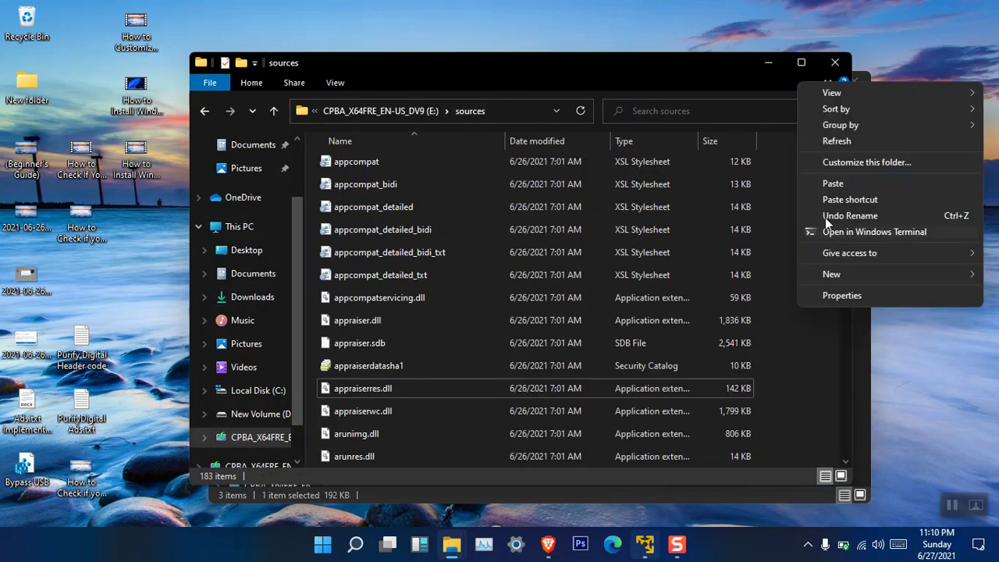
{"action": "left_click", "coordinate": [830, 183]}
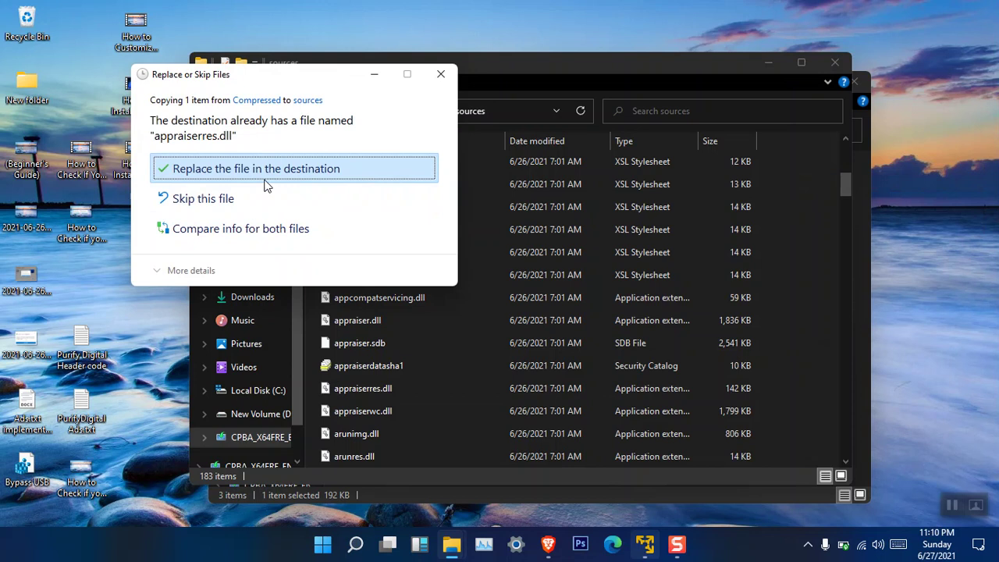
{"action": "left_click", "coordinate": [443, 74]}
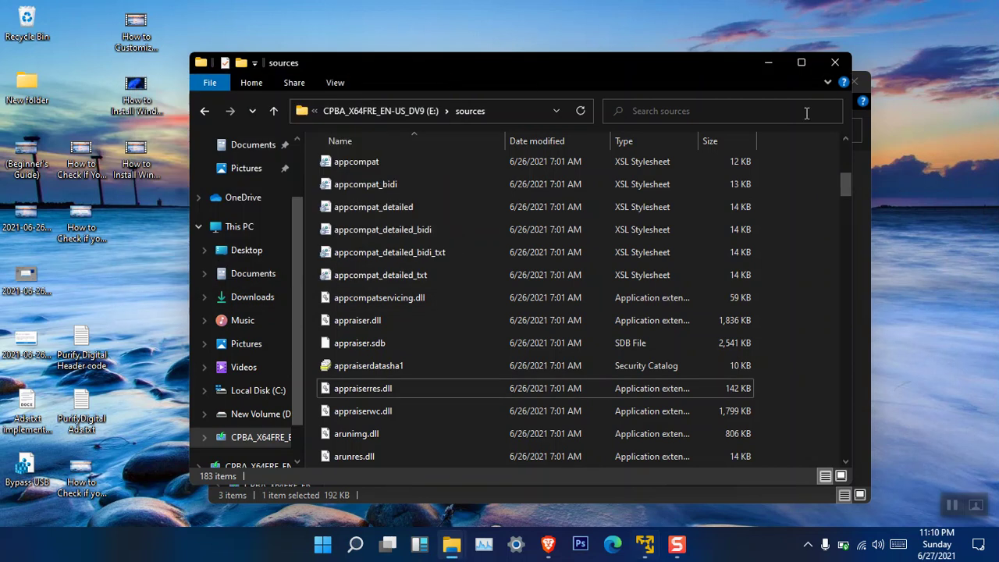
{"action": "left_click", "coordinate": [834, 63]}
{"action": "left_click", "coordinate": [859, 81]}
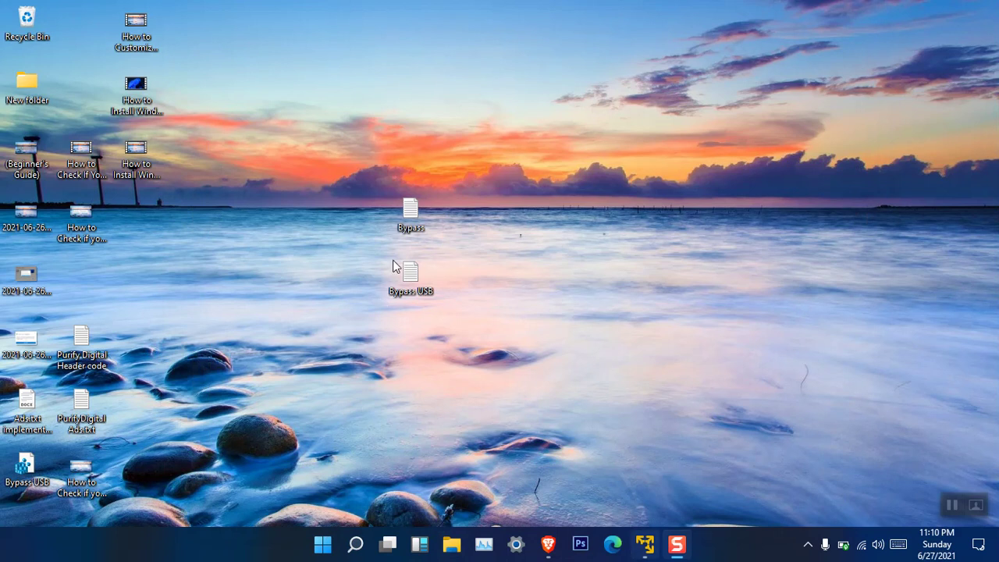
Return to the GitHub tab with the BypassTPMCheck&SecureBoot.reg file and select its name
{"action": "left_click", "coordinate": [548, 544]}
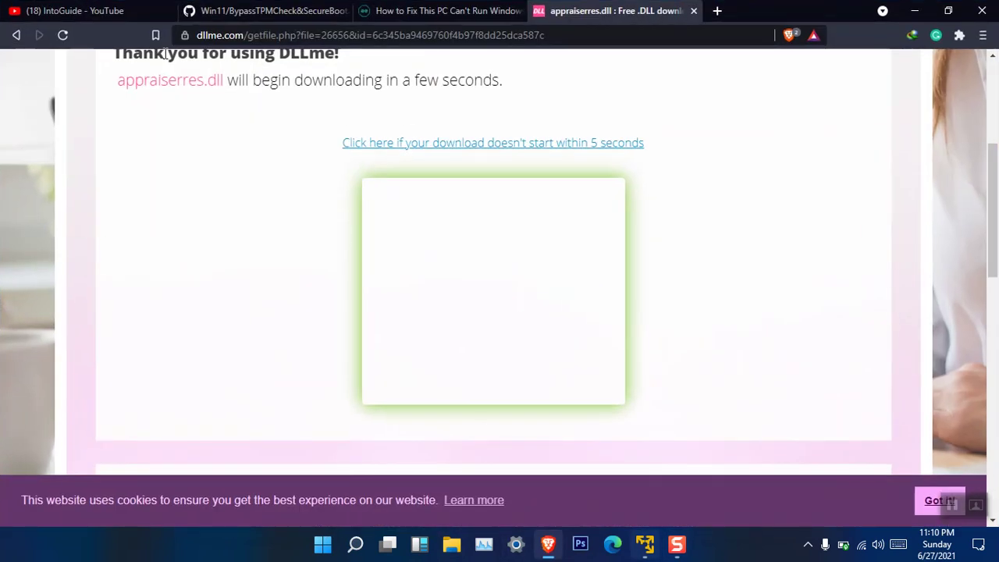
{"action": "left_click", "coordinate": [252, 13]}
{"action": "scroll", "coordinate": [253, 215], "scroll_direction": "up", "scroll_amount": 3}
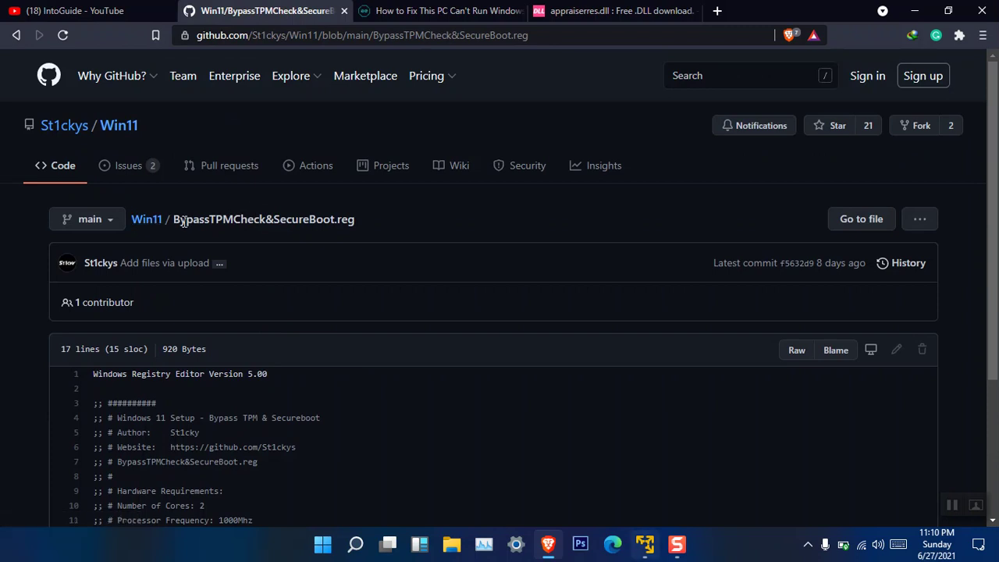
{"action": "left_click_drag", "start_coordinate": [176, 221], "coordinate": [331, 227]}
{"action": "left_click", "coordinate": [357, 219]}
{"action": "left_click_drag", "start_coordinate": [358, 219], "coordinate": [193, 220]}
Copy the LabConfig key and its two bypass value lines, then minimize Brave
{"action": "scroll", "coordinate": [295, 224], "scroll_direction": "down", "scroll_amount": 1}
{"action": "scroll", "coordinate": [295, 230], "scroll_direction": "down", "scroll_amount": 3}
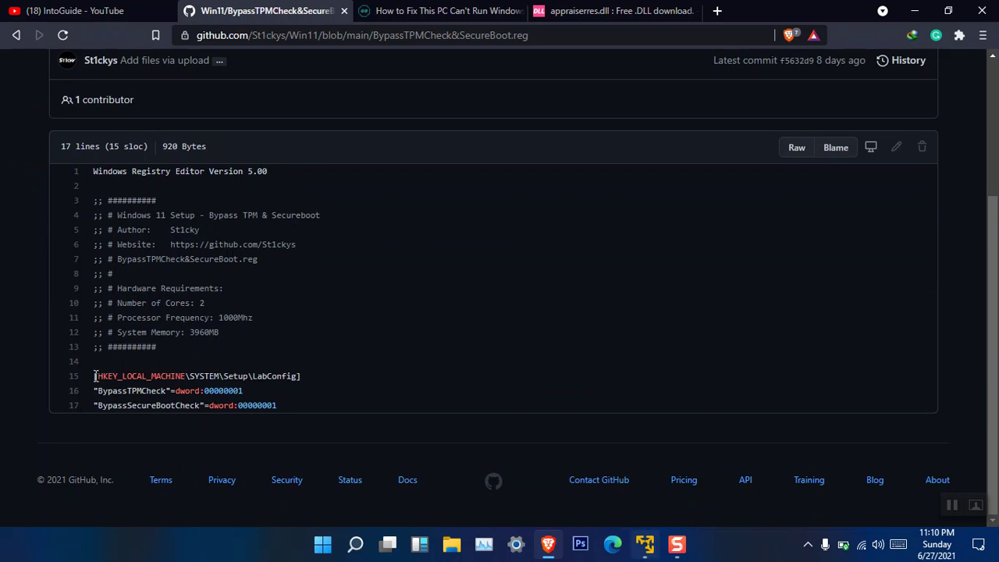
{"action": "left_click_drag", "start_coordinate": [95, 376], "coordinate": [288, 407]}
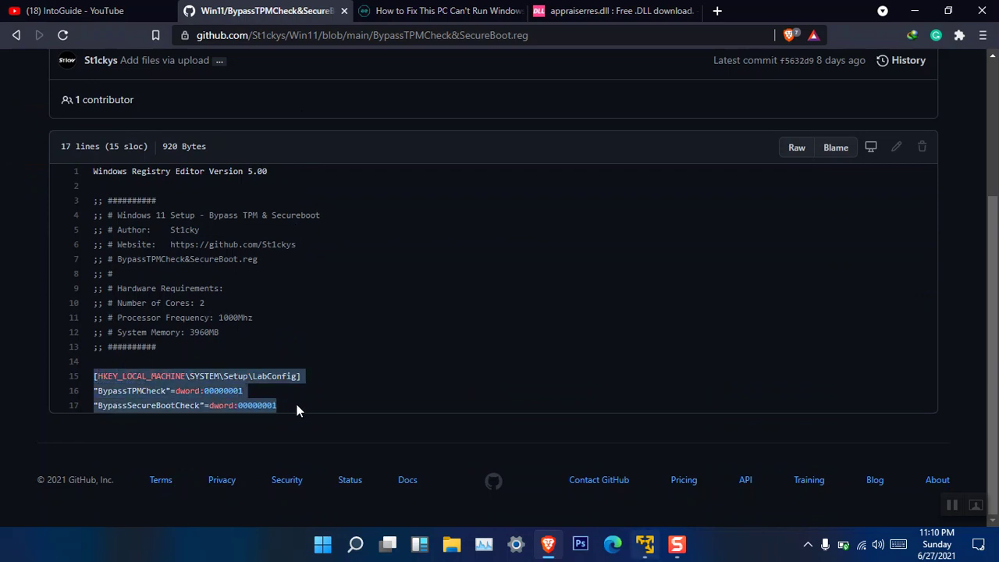
{"action": "right_click", "coordinate": [221, 394]}
{"action": "left_click", "coordinate": [254, 404]}
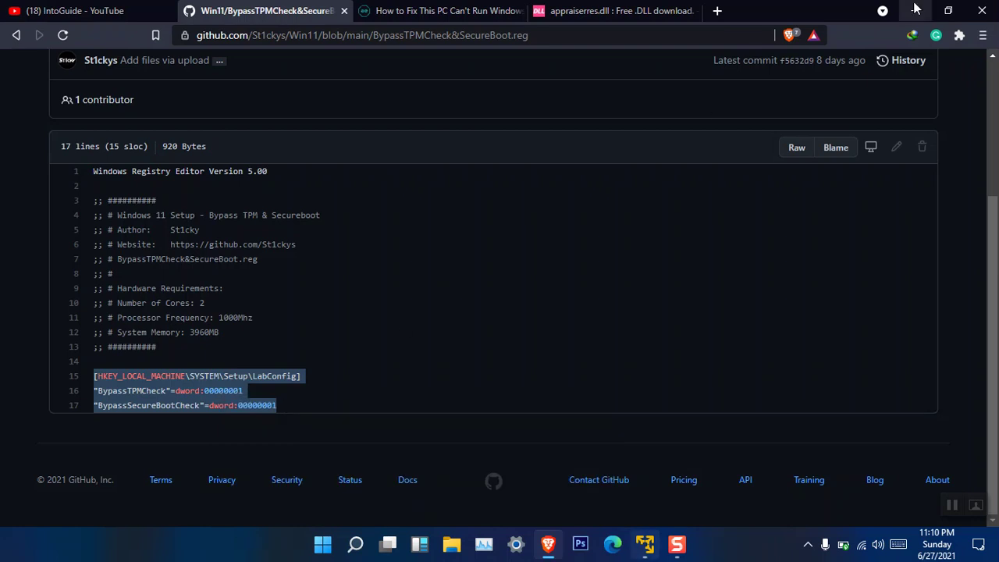
{"action": "left_click", "coordinate": [907, 12]}
Launch Notepad from the Run box and paste in the three LabConfig registry lines
{"action": "key", "text": "super+r"}
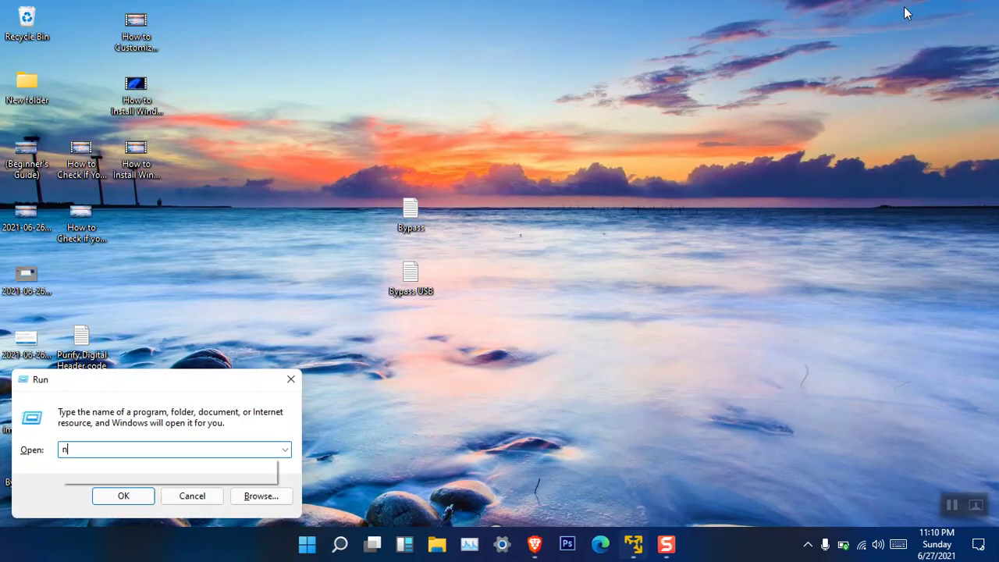
{"action": "type", "text": "no"}
{"action": "key", "text": "Down"}
{"action": "key", "text": "Return"}
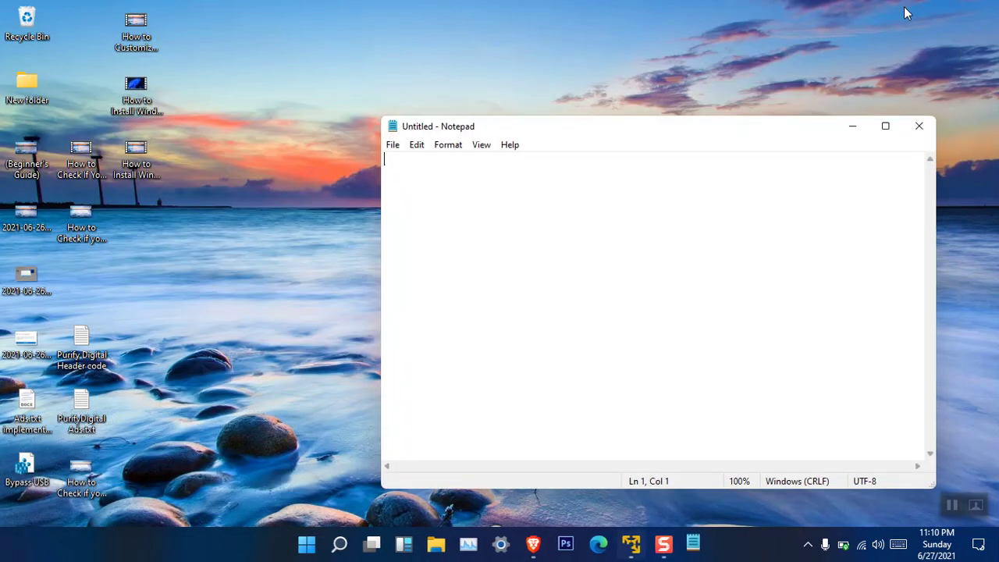
{"action": "key", "text": "ctrl+v"}
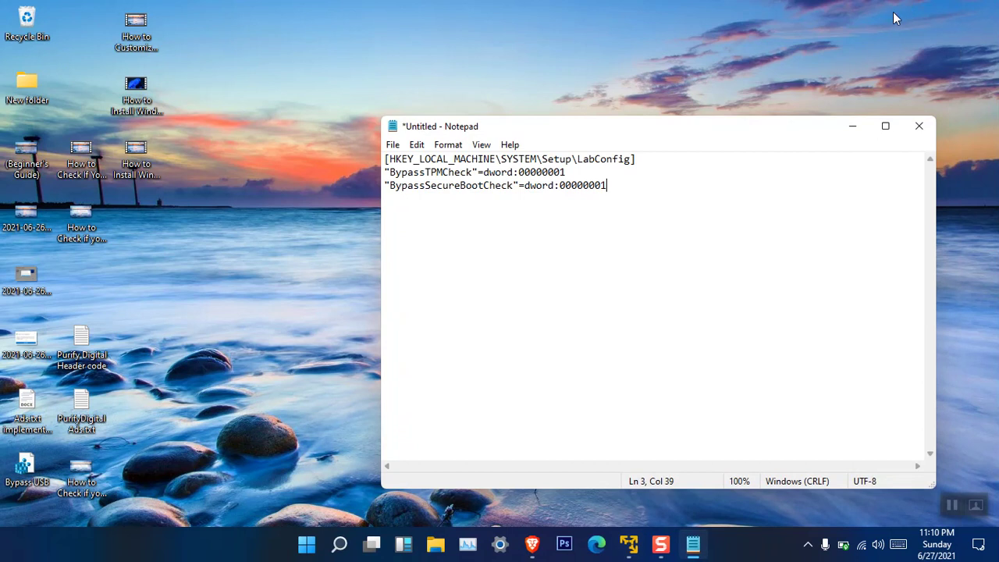
Start Save As and enter bypassTPM.reg as the file name
{"action": "left_click", "coordinate": [393, 145]}
{"action": "left_click", "coordinate": [437, 225]}
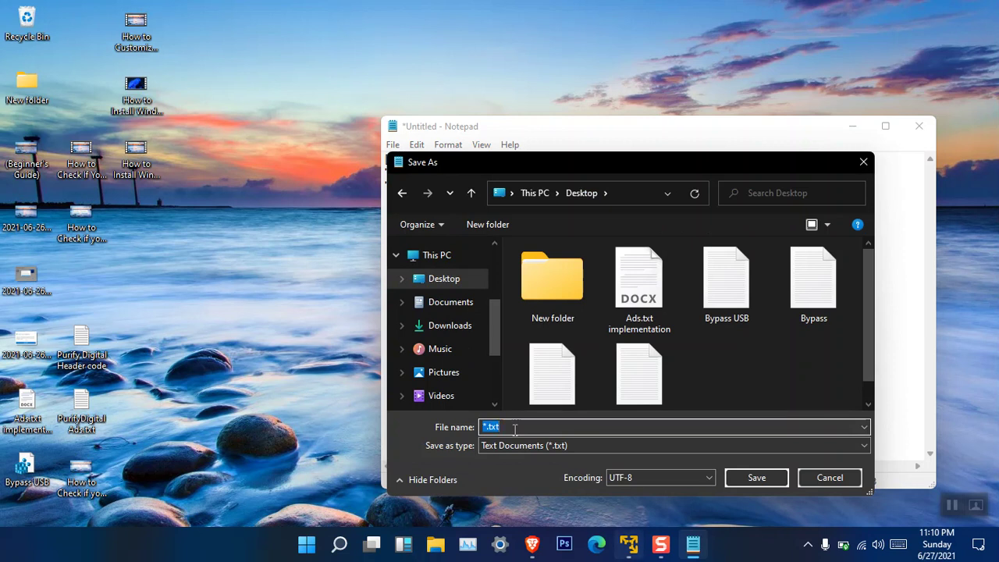
{"action": "type", "text": "bypass"}
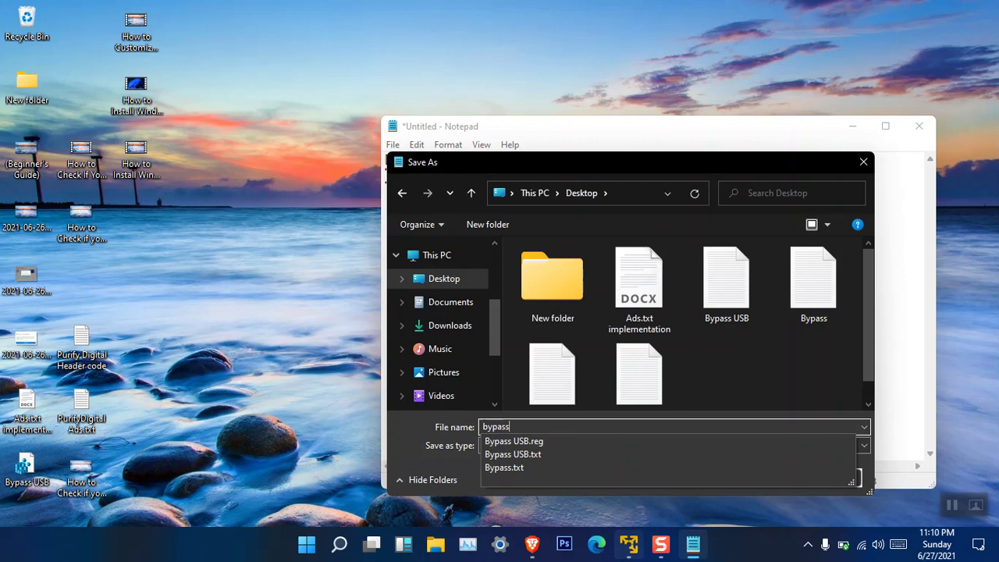
{"action": "type", "text": "TP"}
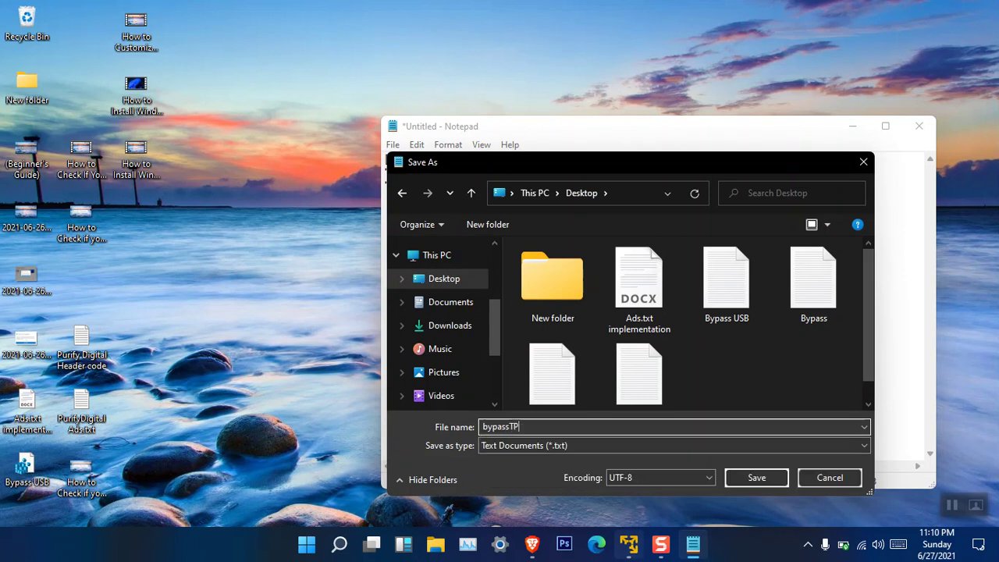
{"action": "type", "text": "M.reg"}
Save bypassTPM.reg to the Desktop and copy its desktop icon
{"action": "left_click", "coordinate": [754, 478]}
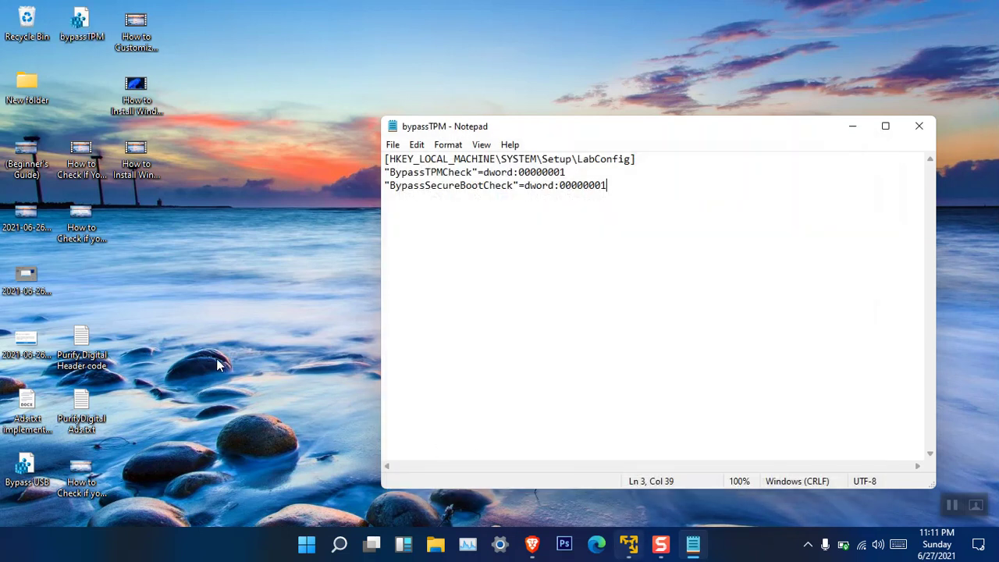
{"action": "right_click", "coordinate": [221, 250]}
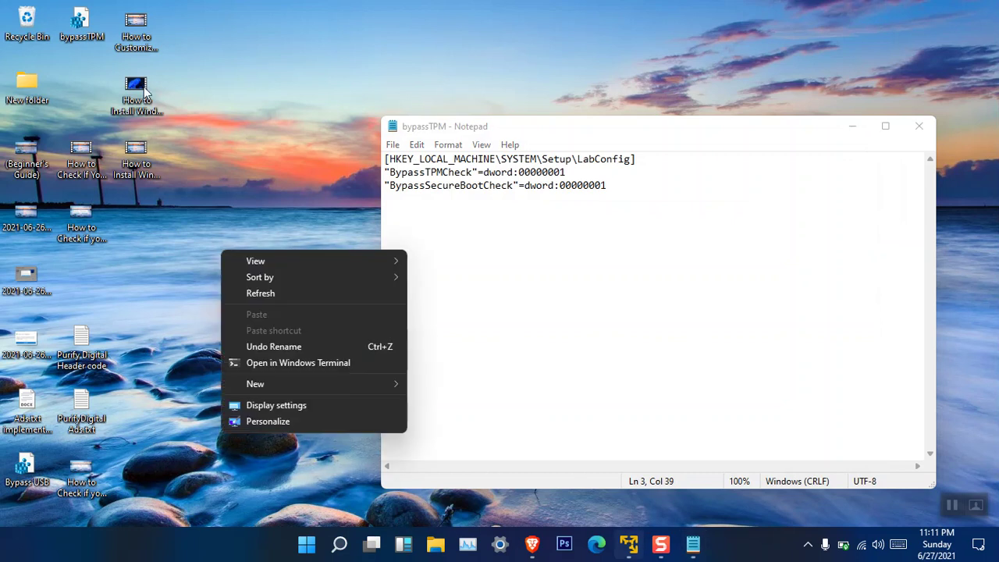
{"action": "left_click", "coordinate": [98, 72]}
{"action": "left_click_drag", "start_coordinate": [83, 23], "coordinate": [293, 241]}
{"action": "right_click", "coordinate": [300, 218]}
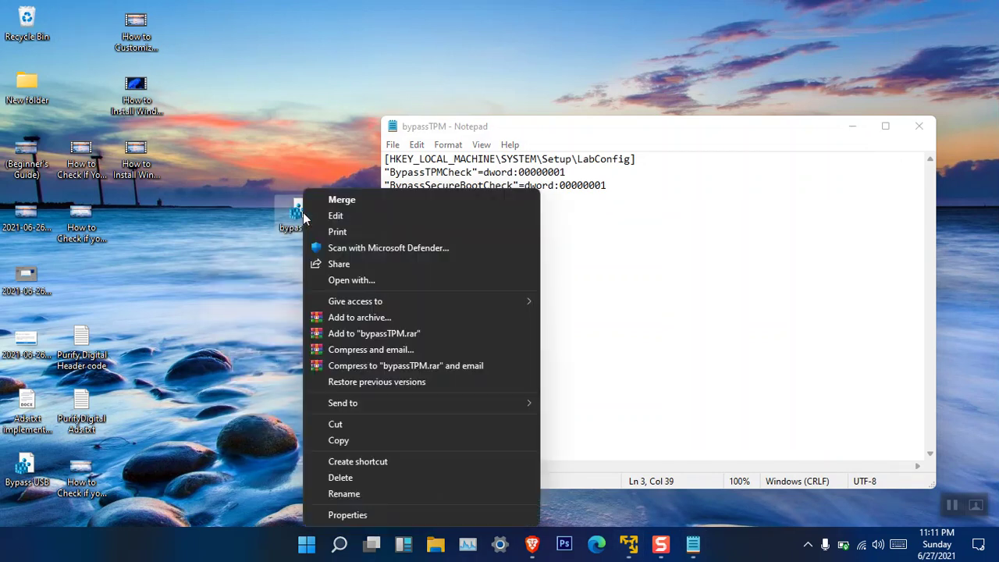
{"action": "left_click", "coordinate": [350, 441]}
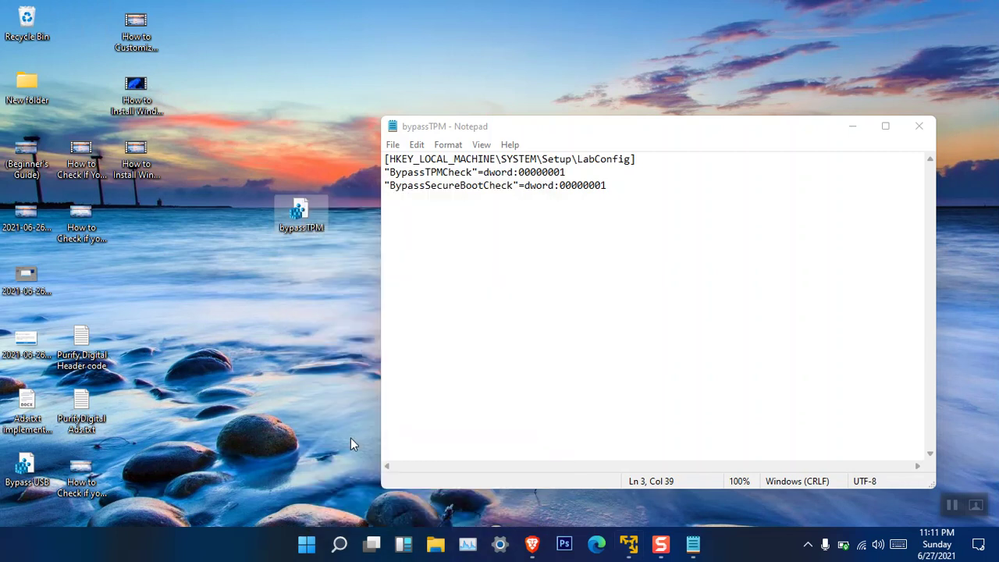
Paste bypassTPM into the root of the CPBA_X64FRE_EN-US_DV9 (E:) drive and close File Explorer
{"action": "left_click", "coordinate": [436, 543]}
{"action": "left_click", "coordinate": [430, 370]}
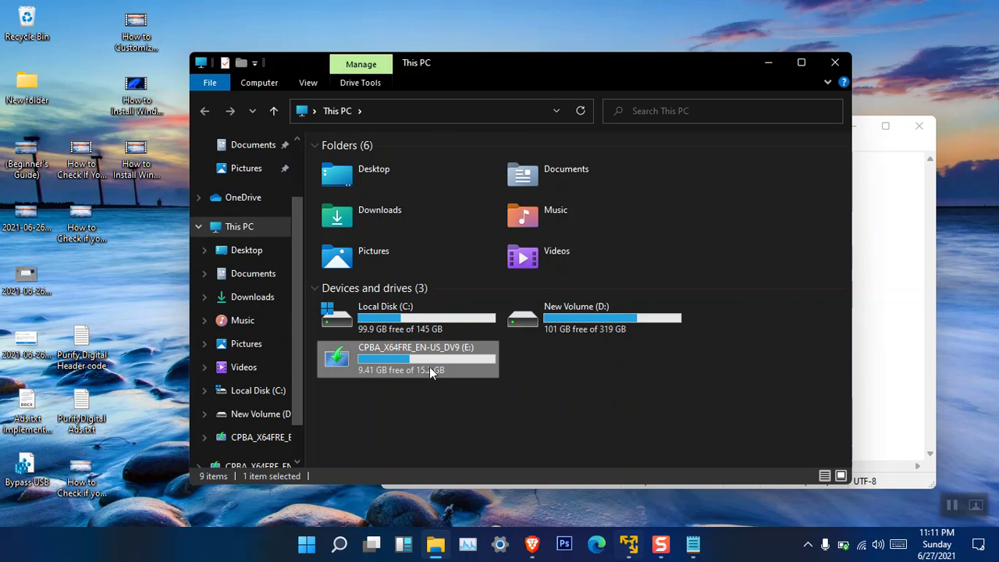
{"action": "double_click", "coordinate": [429, 368]}
{"action": "right_click", "coordinate": [413, 421]}
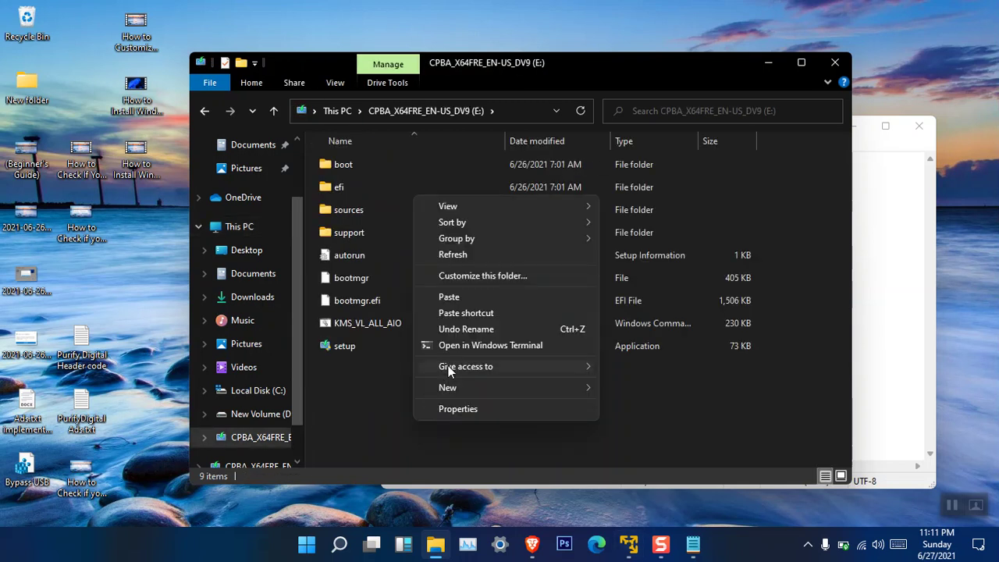
{"action": "left_click", "coordinate": [458, 298]}
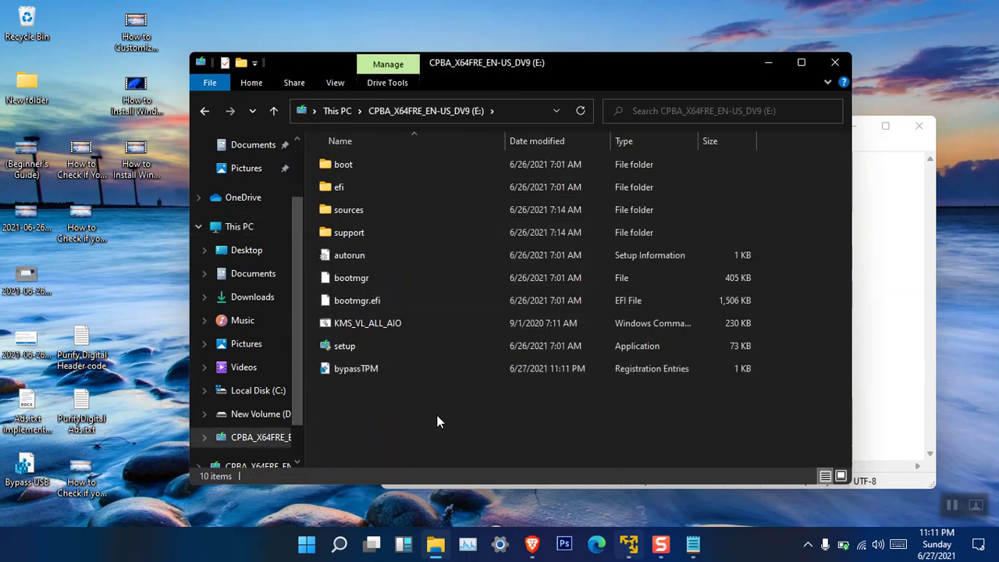
{"action": "left_click", "coordinate": [835, 62]}
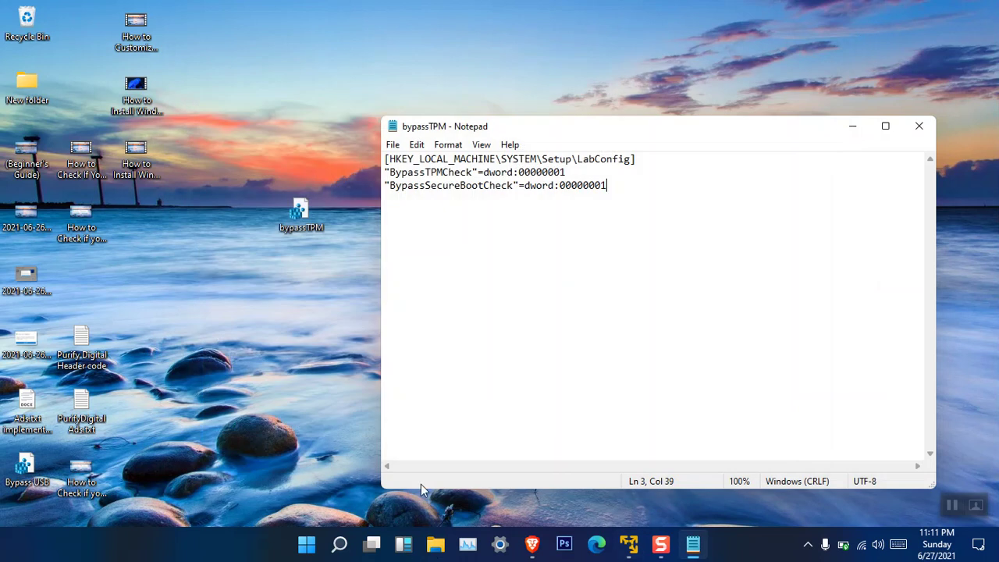
Search YouTube for TPM and Secure Boot registry bypass and open '[Bypass] Windows 11 Setup - TPM & SecureBoot'
{"action": "left_click", "coordinate": [532, 544]}
{"action": "key", "text": "ctrl+1"}
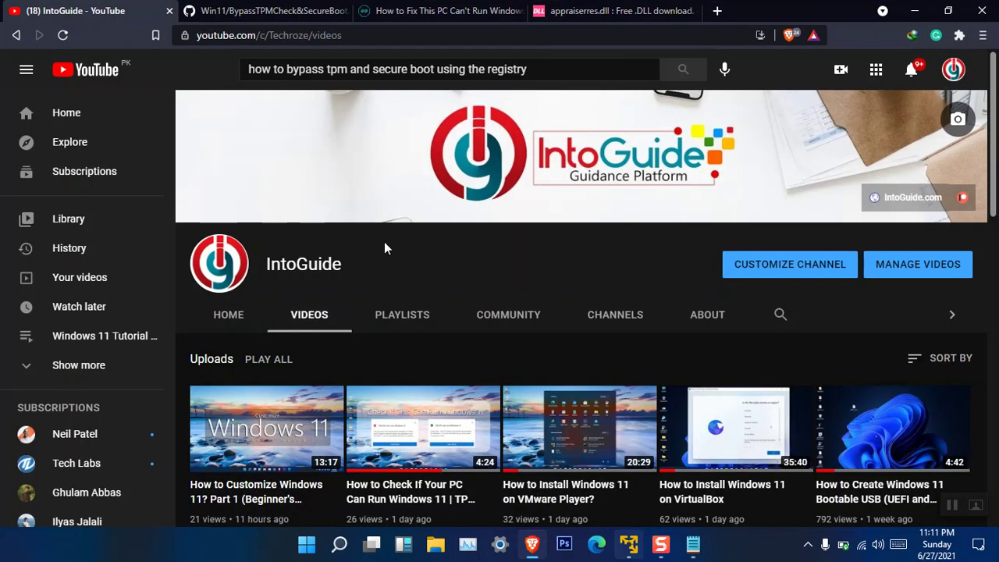
{"action": "left_click", "coordinate": [607, 71]}
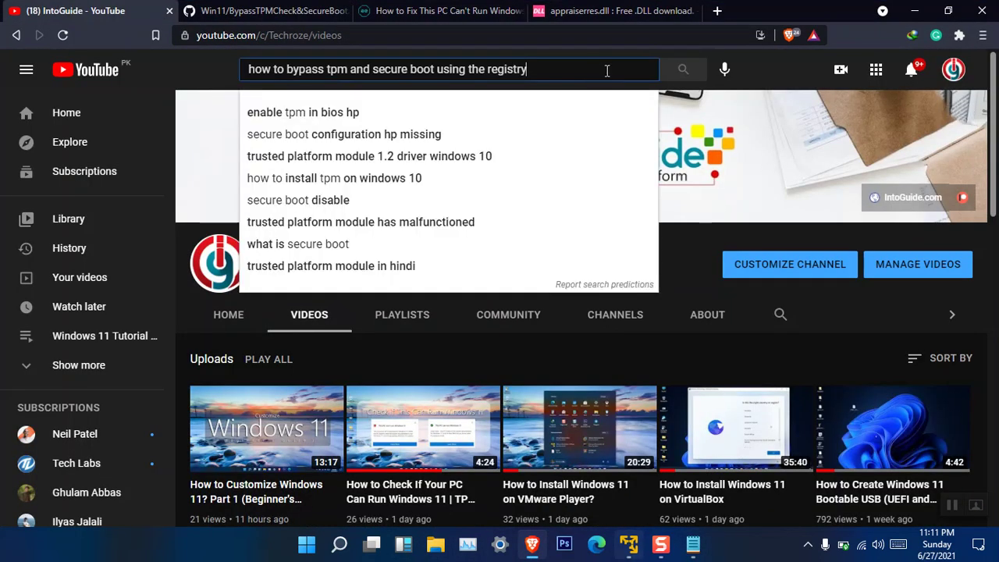
{"action": "left_click", "coordinate": [682, 69]}
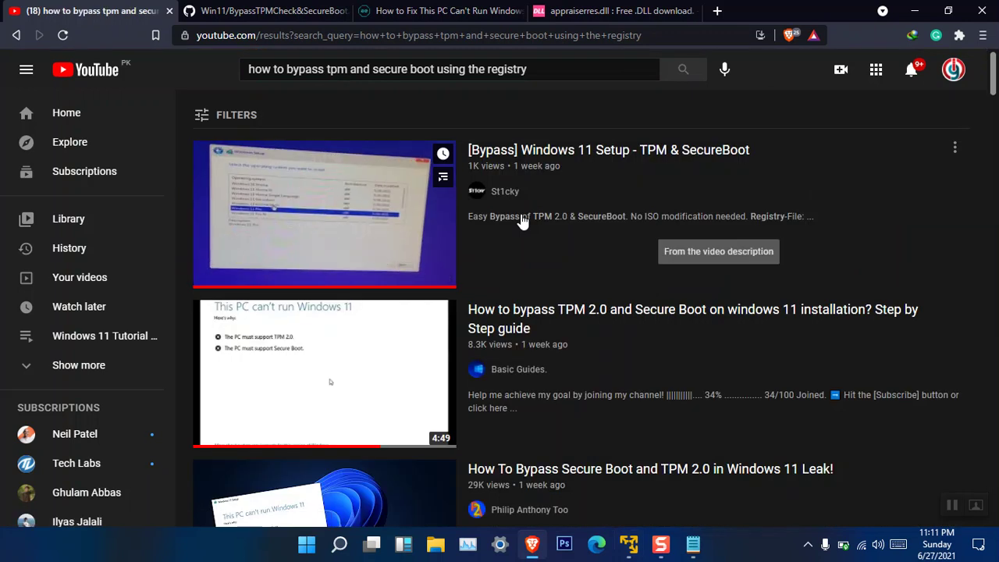
{"action": "mouse_move", "coordinate": [598, 346]}
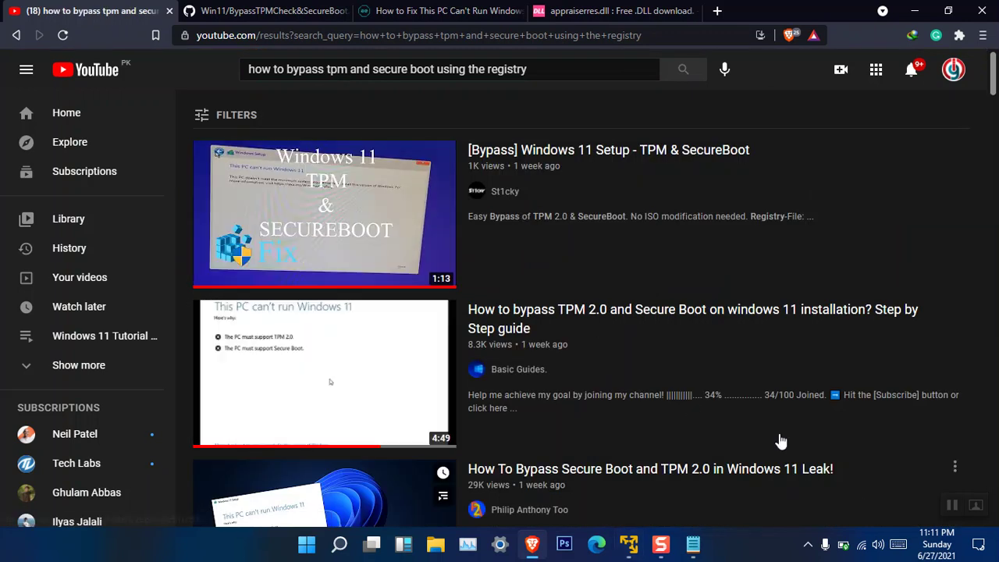
{"action": "mouse_move", "coordinate": [379, 239]}
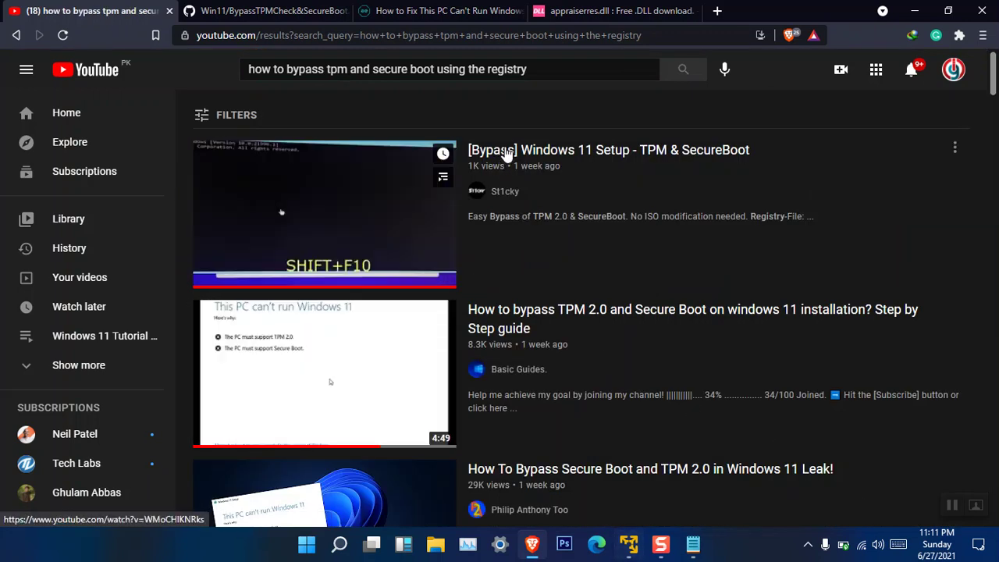
{"action": "left_click", "coordinate": [397, 223]}
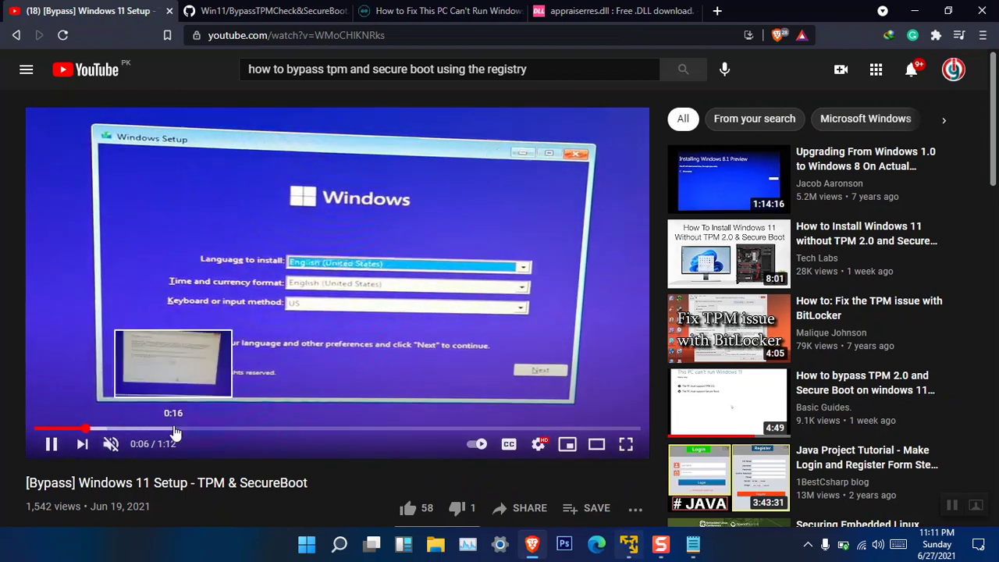
Step the video past the SHIFT+F10 step and notepad command to Notepad's file-open window
{"action": "left_click", "coordinate": [236, 429]}
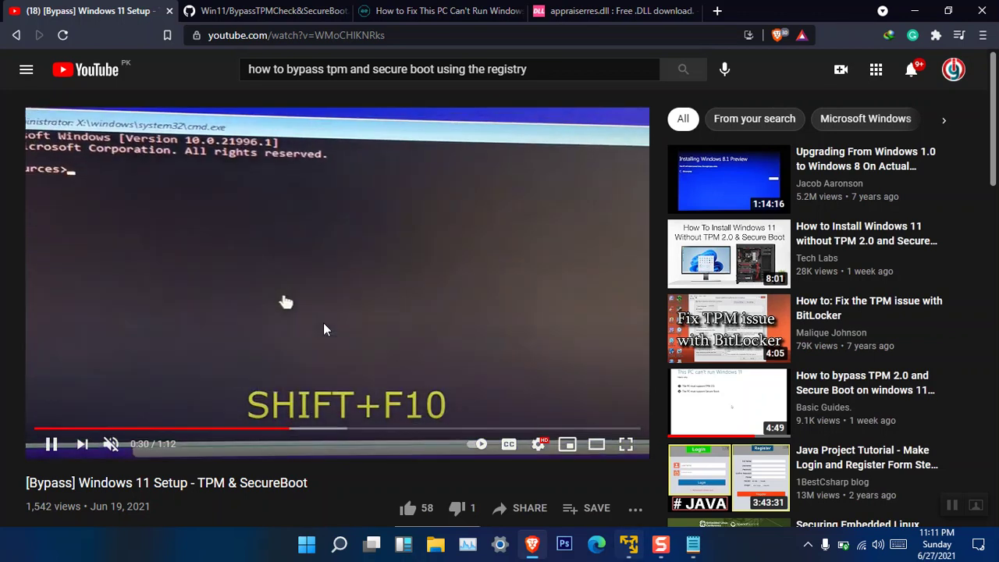
{"action": "left_click", "coordinate": [323, 398]}
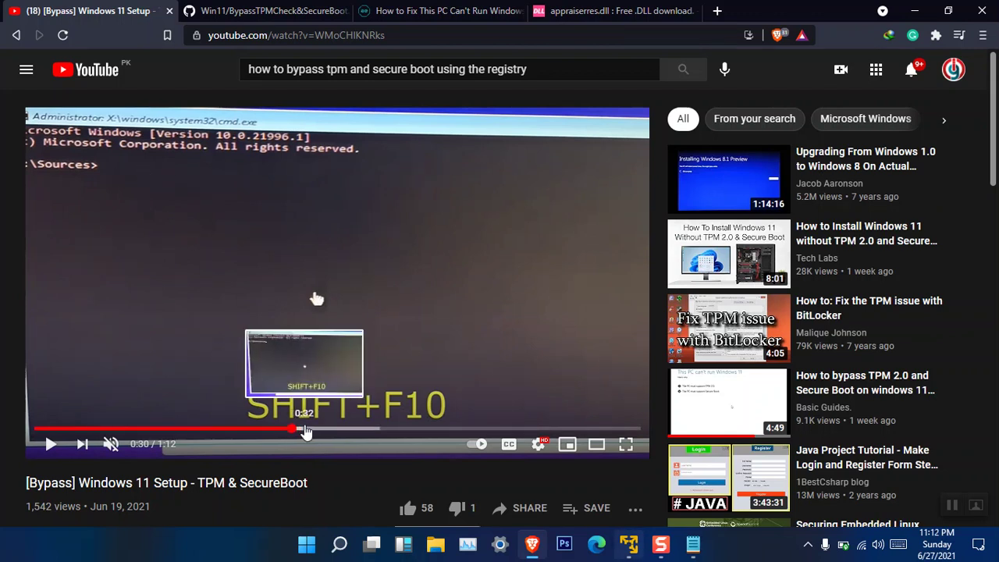
{"action": "left_click", "coordinate": [303, 432]}
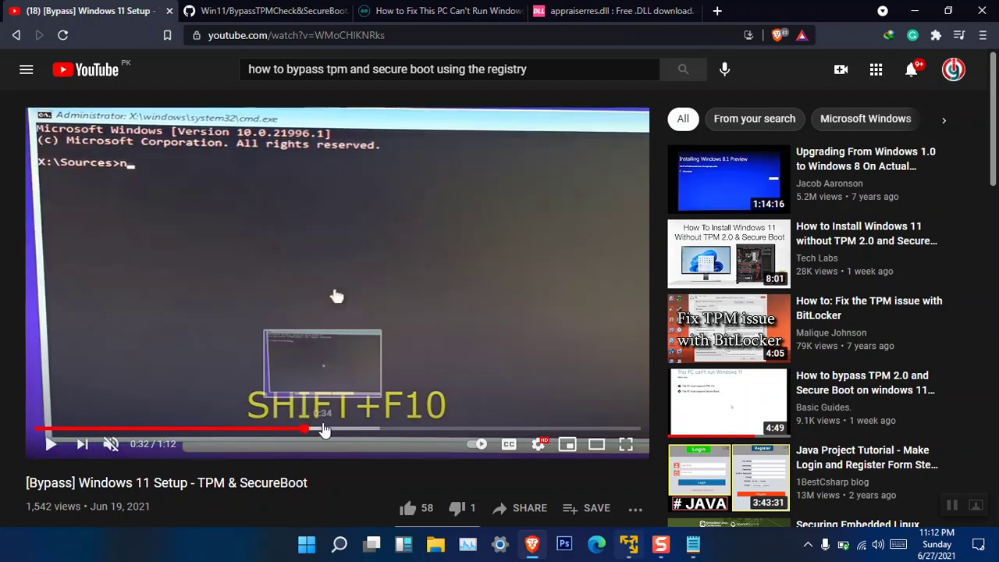
{"action": "left_click", "coordinate": [326, 432]}
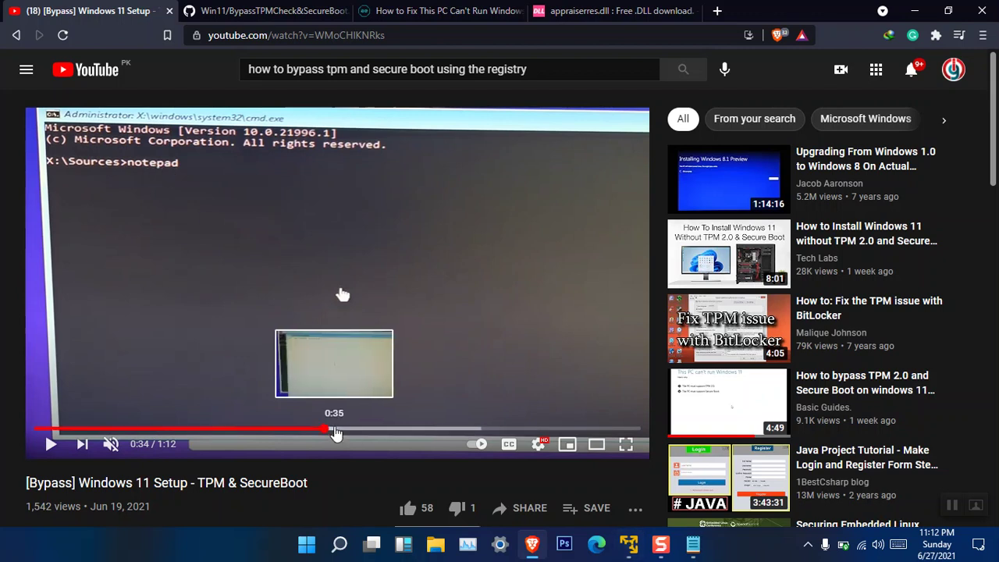
{"action": "left_click", "coordinate": [337, 431]}
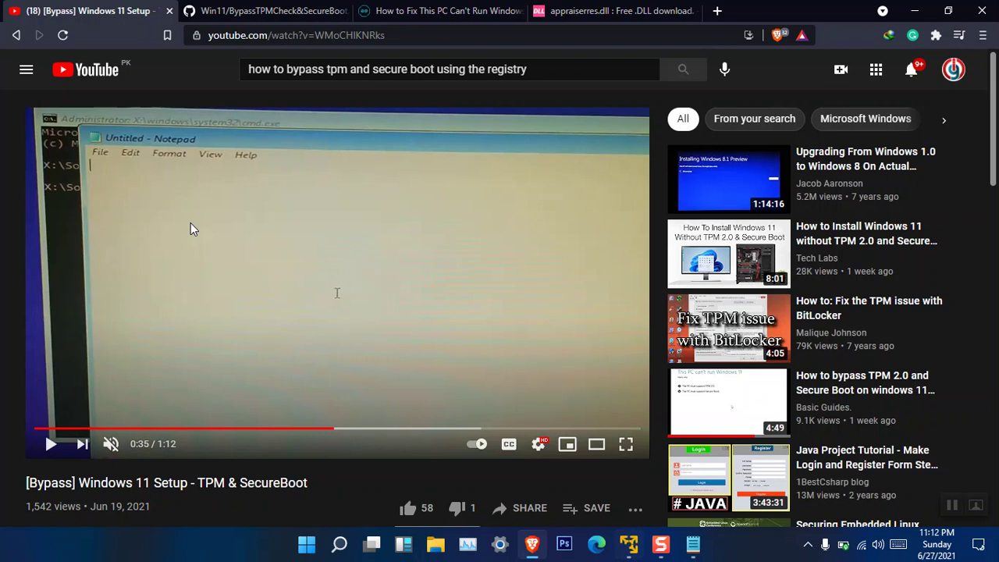
{"action": "left_click", "coordinate": [357, 430]}
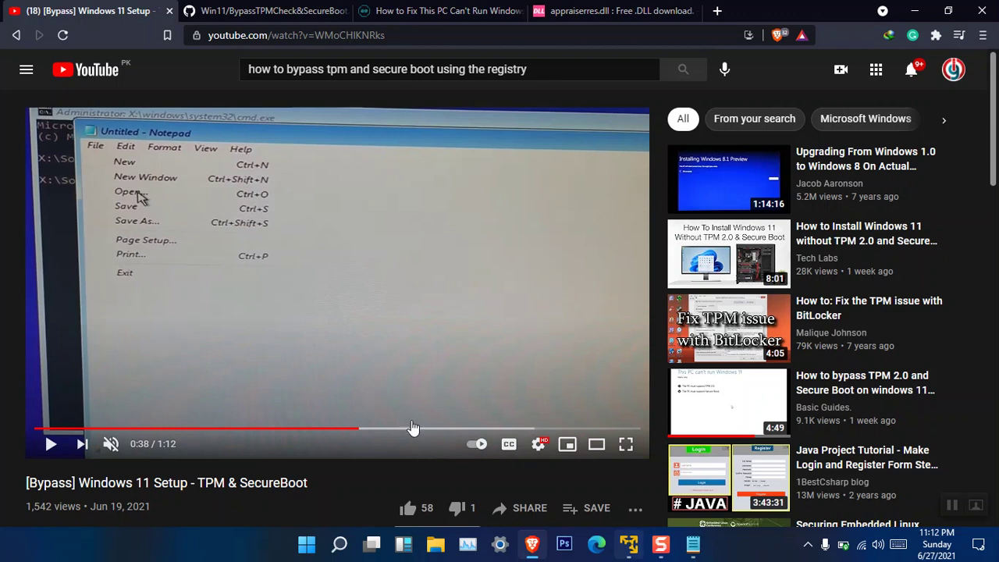
{"action": "left_click", "coordinate": [389, 431]}
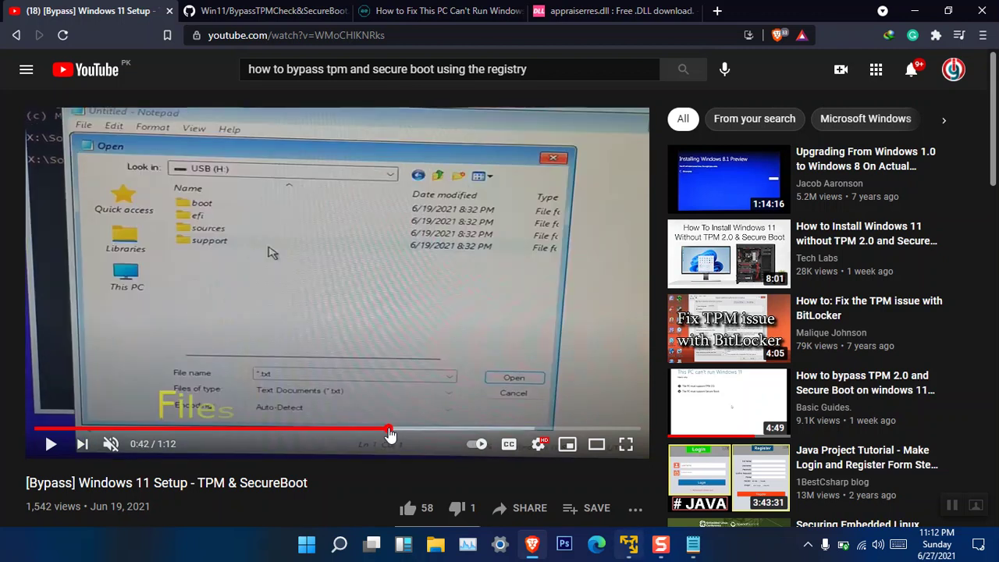
Advance the video through the file-type choice, USB file list and context options, then rewind to 0:40
{"action": "left_click", "coordinate": [405, 433]}
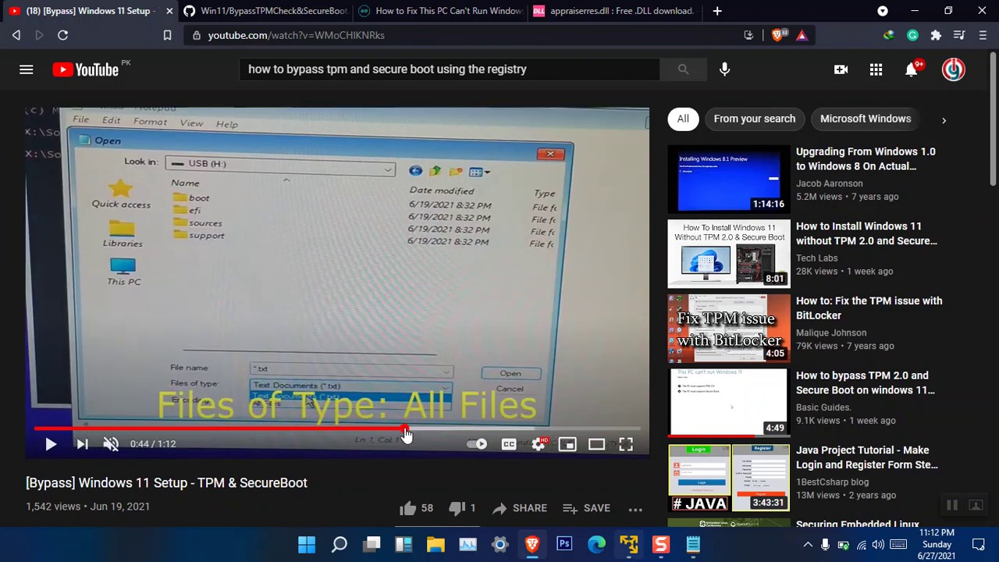
{"action": "left_click", "coordinate": [425, 434]}
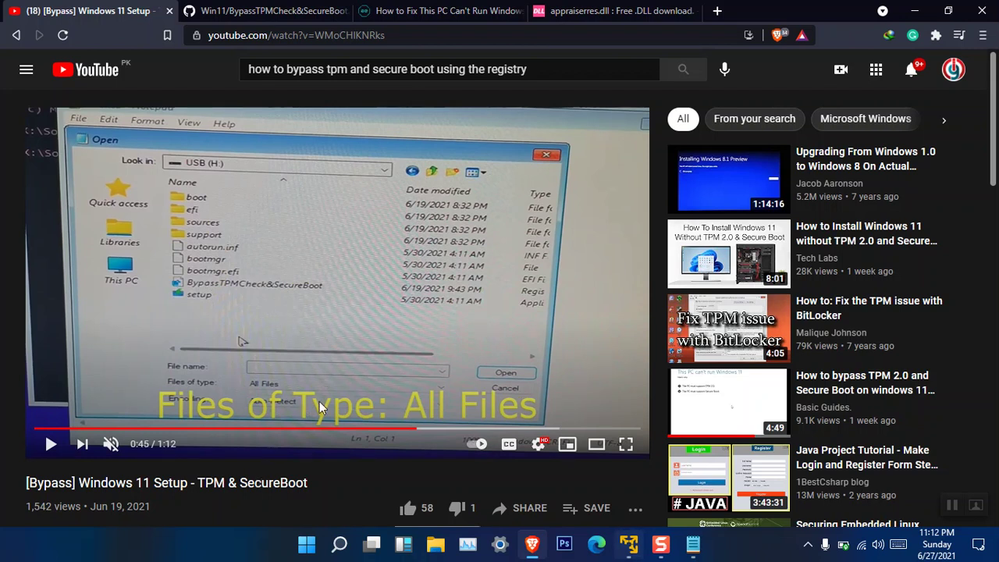
{"action": "left_click", "coordinate": [421, 428]}
{"action": "left_click", "coordinate": [436, 429]}
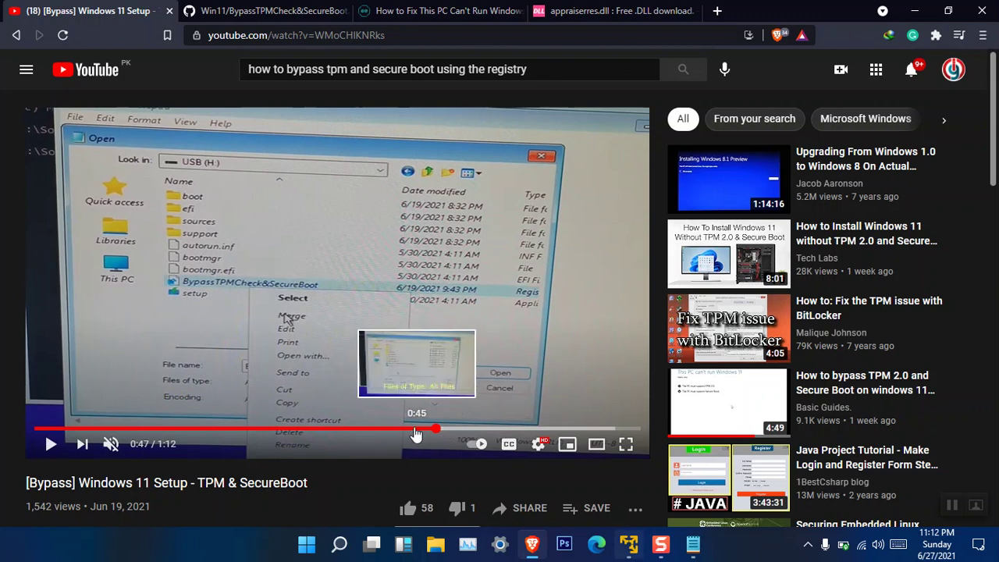
{"action": "left_click_drag", "start_coordinate": [414, 435], "coordinate": [373, 433]}
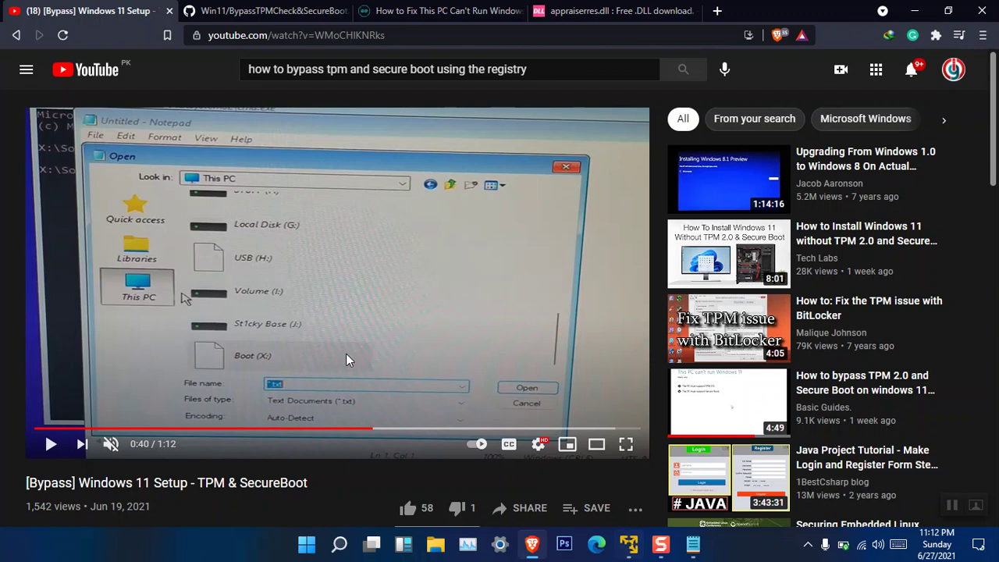
Play the tutorial to its final install screen, then return to the appraiserres.dll download page
{"action": "left_click", "coordinate": [399, 328]}
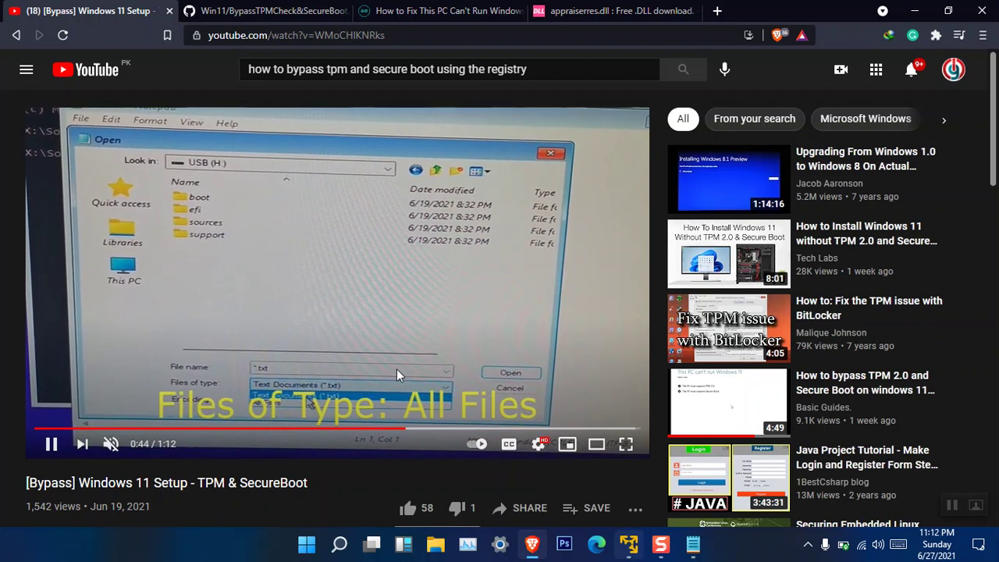
{"action": "left_click", "coordinate": [288, 323]}
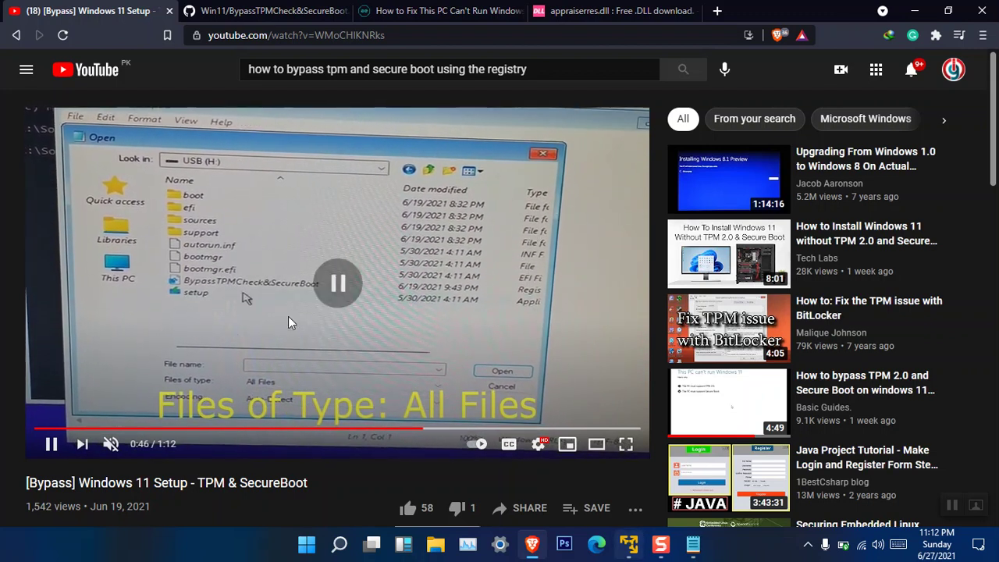
{"action": "left_click", "coordinate": [257, 290]}
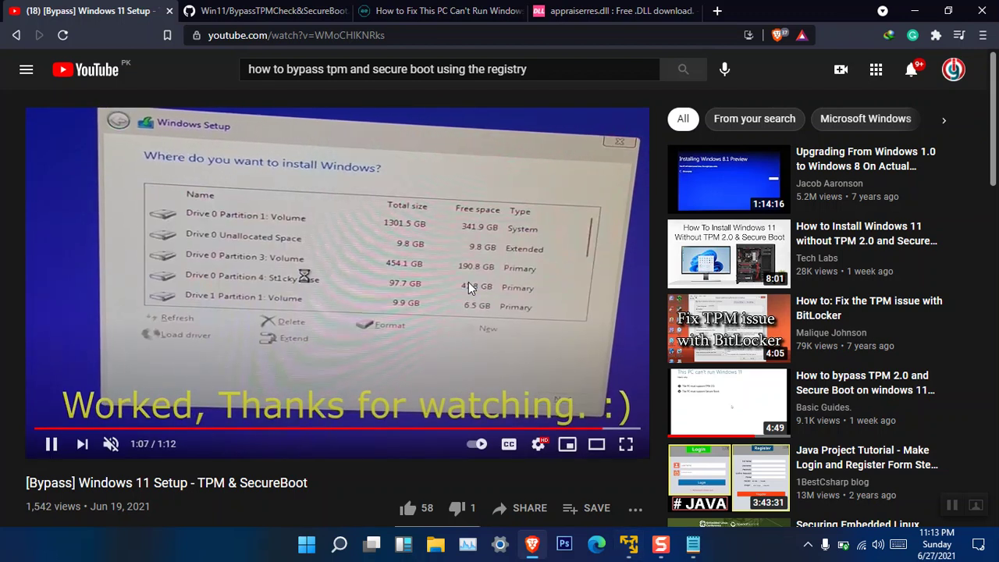
{"action": "left_click", "coordinate": [469, 287]}
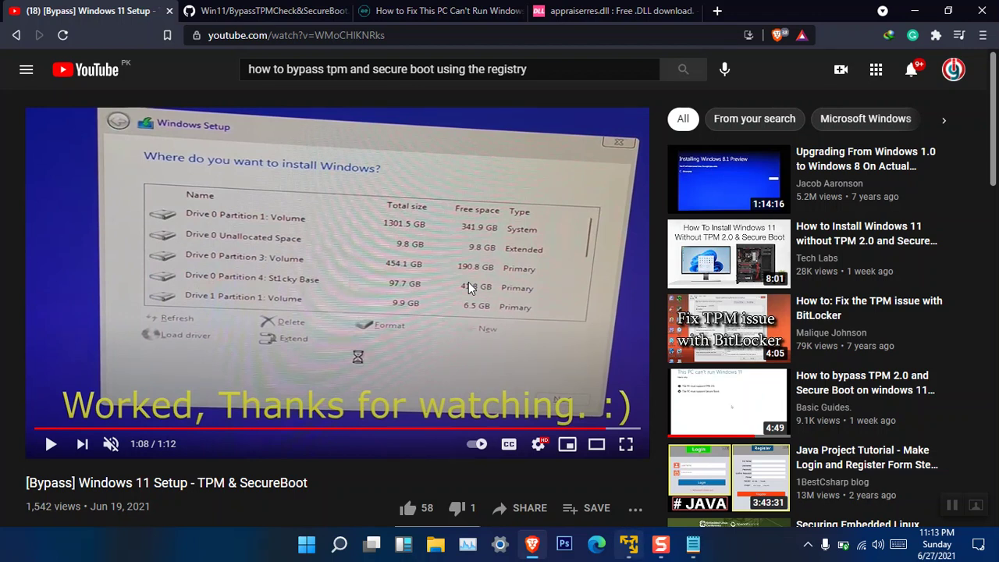
{"action": "left_click", "coordinate": [599, 10]}
Go to windowslatest.com and open its article on bypassing the TPM 2.0 requirement
{"action": "left_click", "coordinate": [584, 35]}
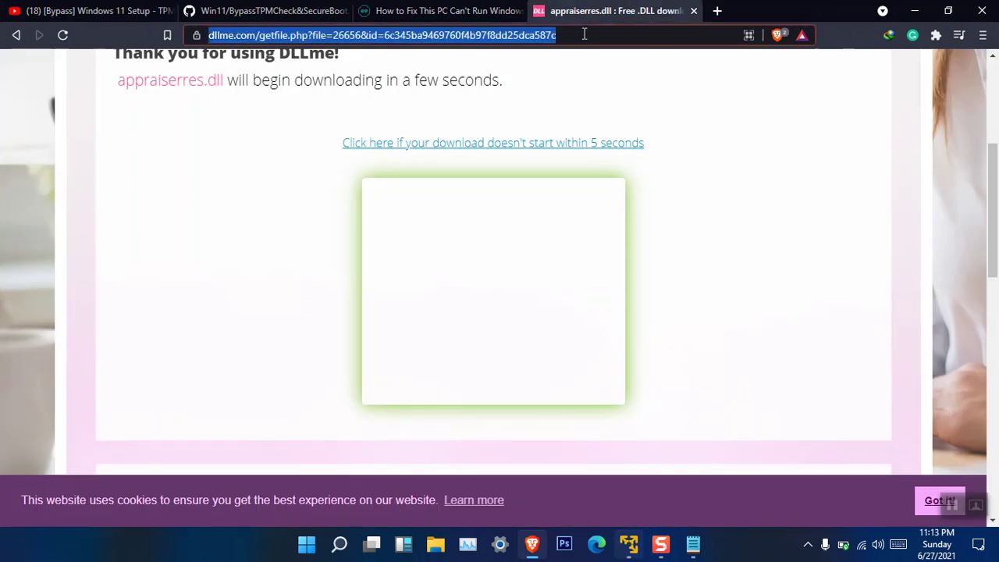
{"action": "type", "text": "windows"}
{"action": "key", "text": "Return"}
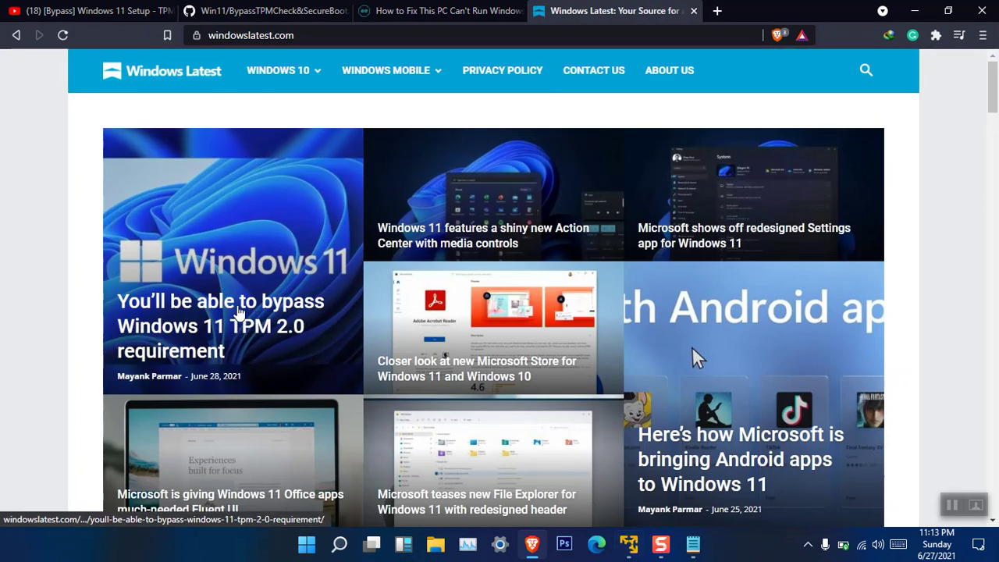
{"action": "left_click", "coordinate": [217, 324]}
{"action": "scroll", "coordinate": [364, 266], "scroll_direction": "down", "scroll_amount": 12}
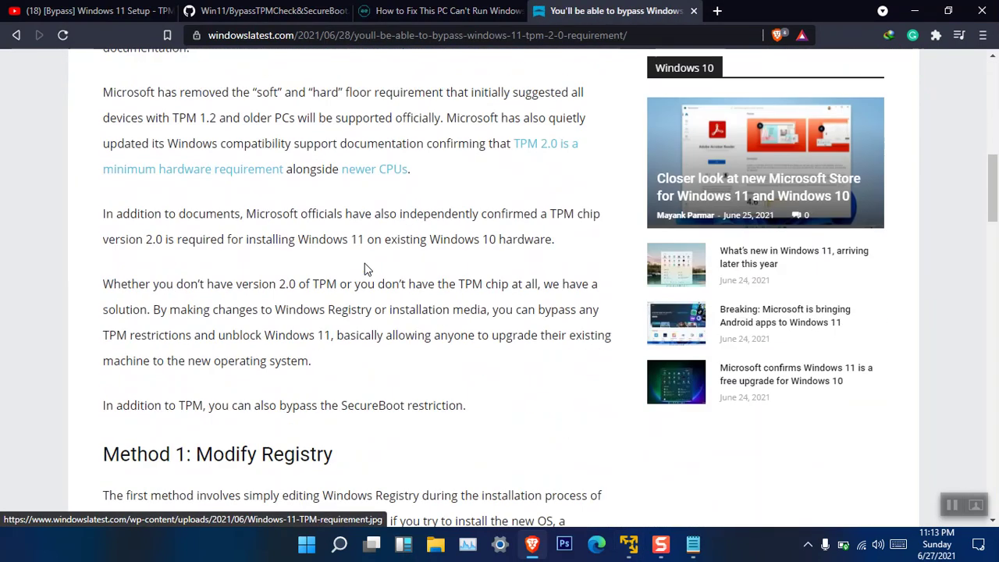
{"action": "scroll", "coordinate": [367, 264], "scroll_direction": "down", "scroll_amount": 2}
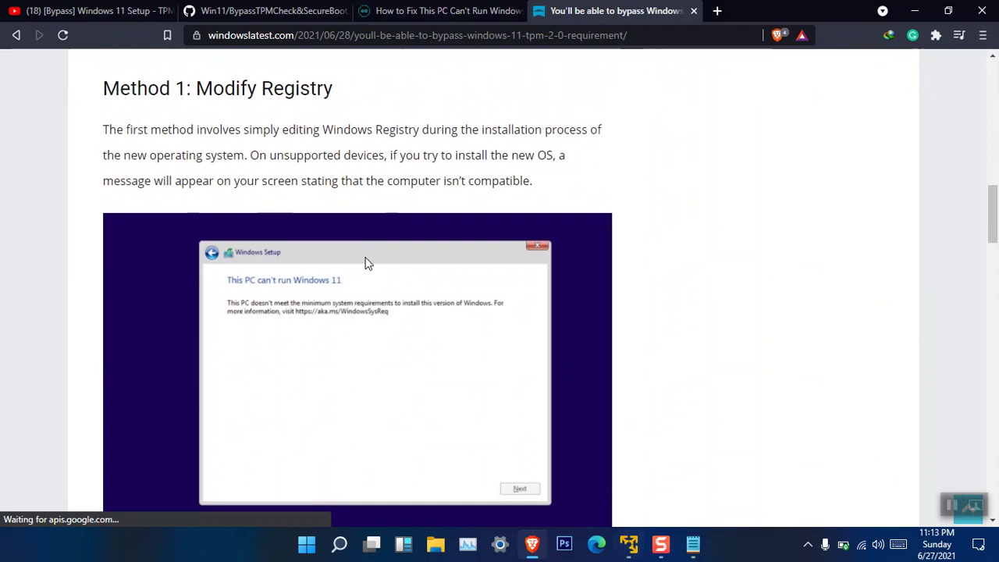
{"action": "scroll", "coordinate": [368, 264], "scroll_direction": "down", "scroll_amount": 5}
{"action": "scroll", "coordinate": [367, 264], "scroll_direction": "down", "scroll_amount": 2}
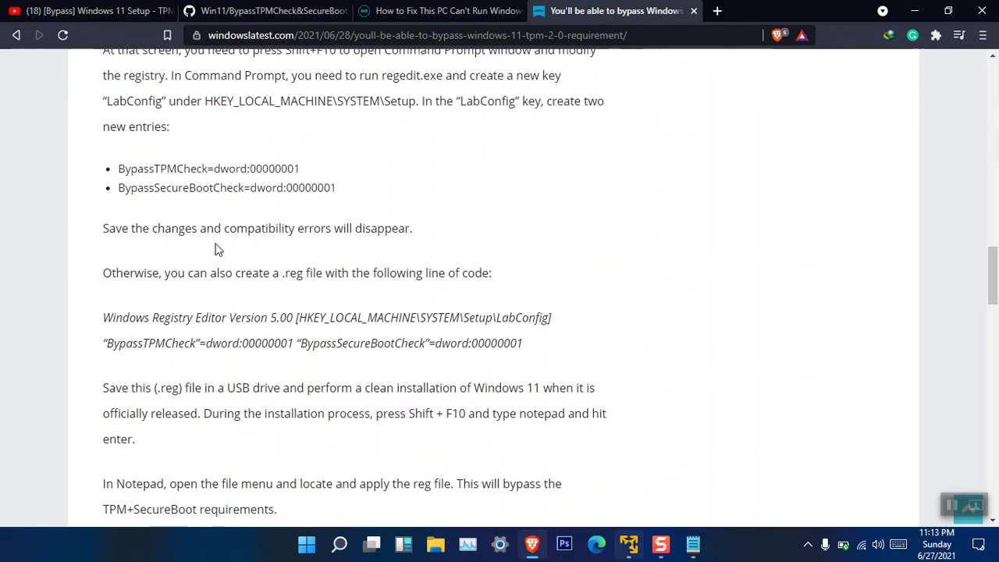
Read the Method 1 registry steps, highlighting the BypassSecureBootCheck and regedit.exe lines, then bring up Run
{"action": "triple_click", "coordinate": [193, 186]}
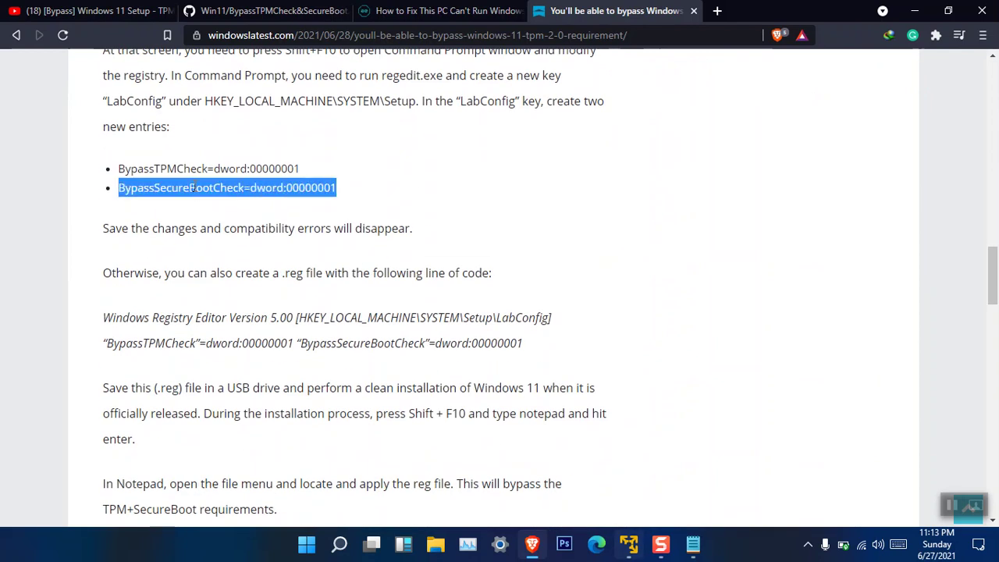
{"action": "scroll", "coordinate": [194, 187], "scroll_direction": "up", "scroll_amount": 2}
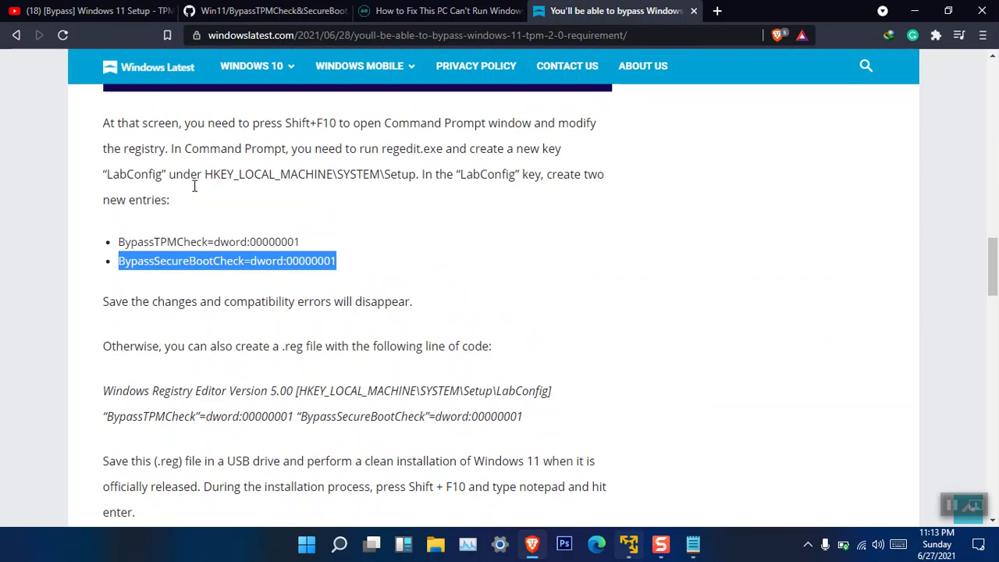
{"action": "scroll", "coordinate": [196, 263], "scroll_direction": "up", "scroll_amount": 1}
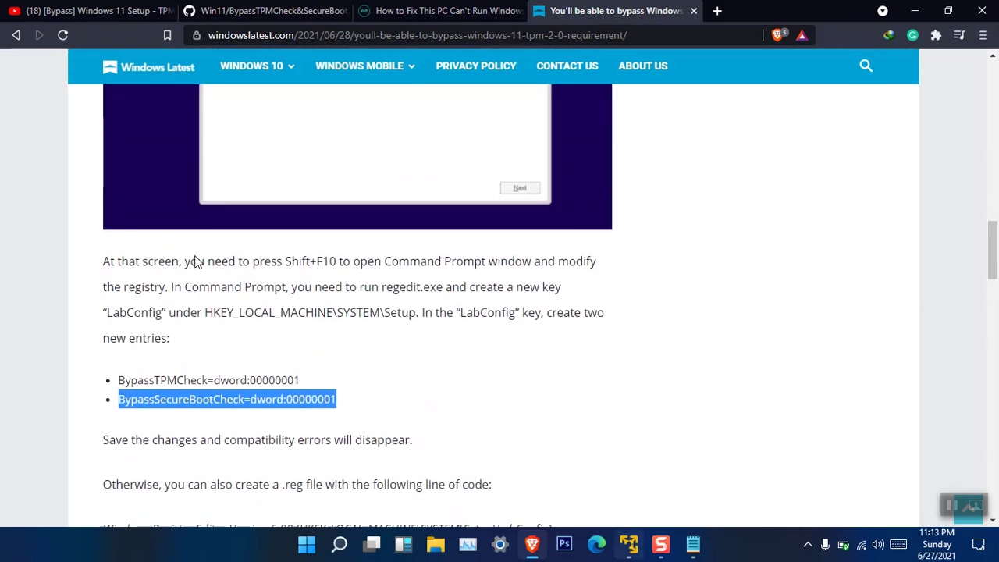
{"action": "scroll", "coordinate": [196, 263], "scroll_direction": "up", "scroll_amount": 1}
{"action": "scroll", "coordinate": [196, 263], "scroll_direction": "up", "scroll_amount": 2}
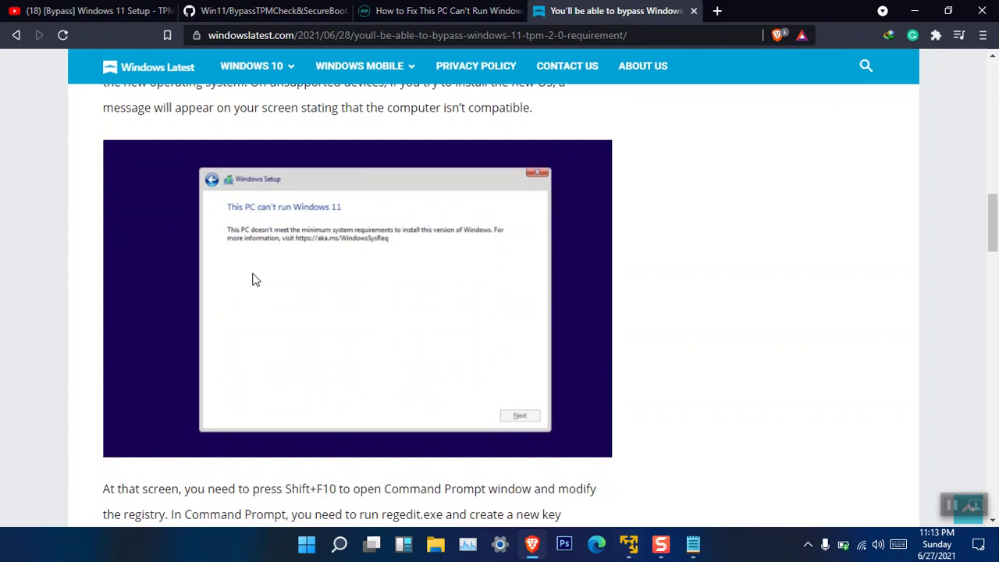
{"action": "scroll", "coordinate": [252, 279], "scroll_direction": "down", "scroll_amount": 2}
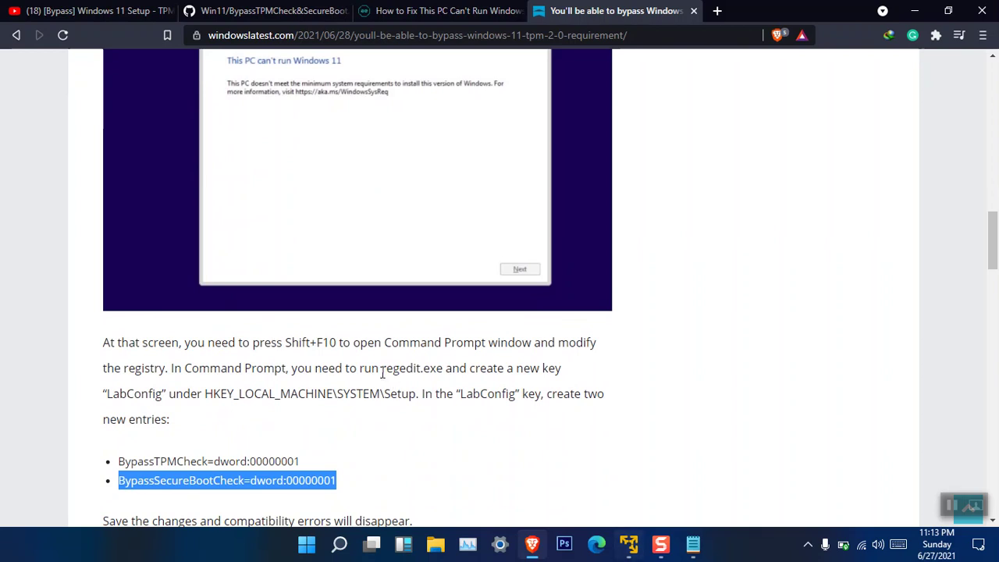
{"action": "left_click_drag", "start_coordinate": [382, 370], "coordinate": [444, 369]}
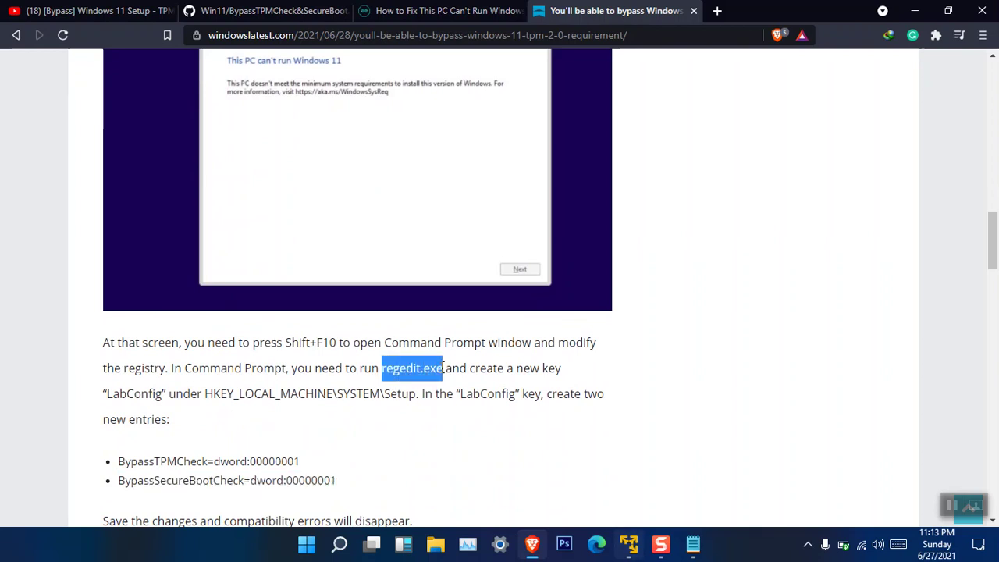
{"action": "left_click", "coordinate": [209, 395]}
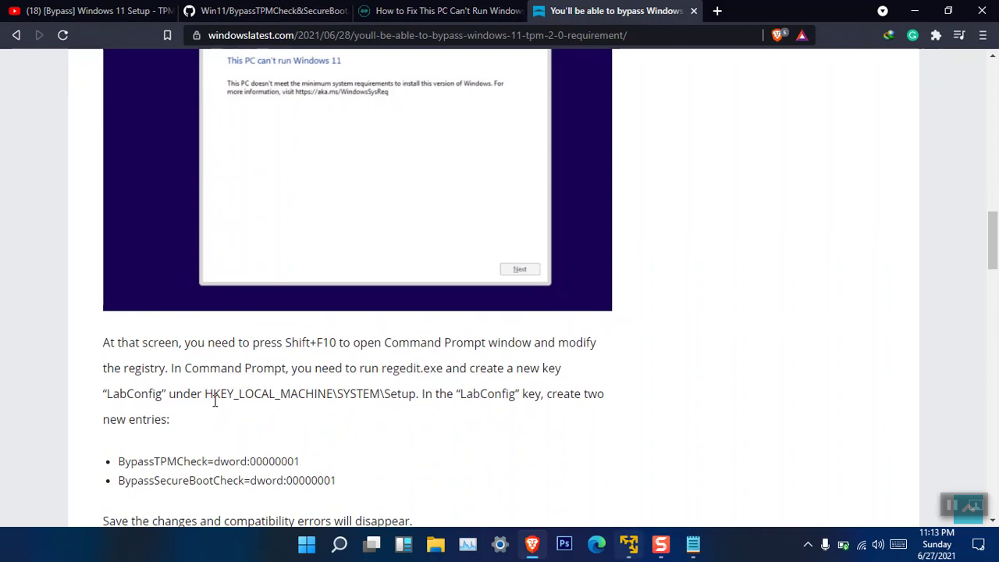
{"action": "key", "text": "super+r"}
Launch Registry Editor with regedit and place it to the right of the article
{"action": "type", "text": "re"}
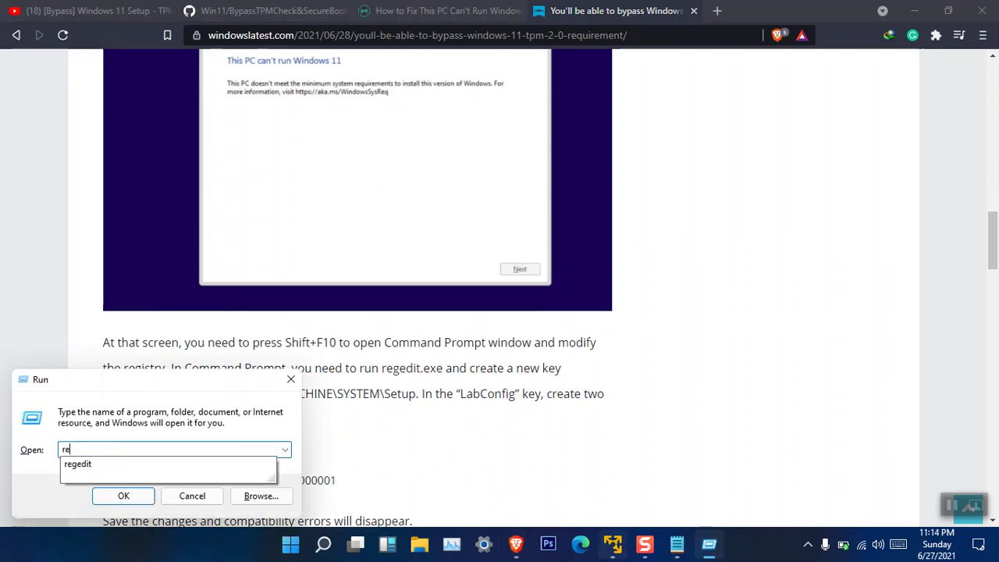
{"action": "type", "text": "gedit"}
{"action": "key", "text": "Return"}
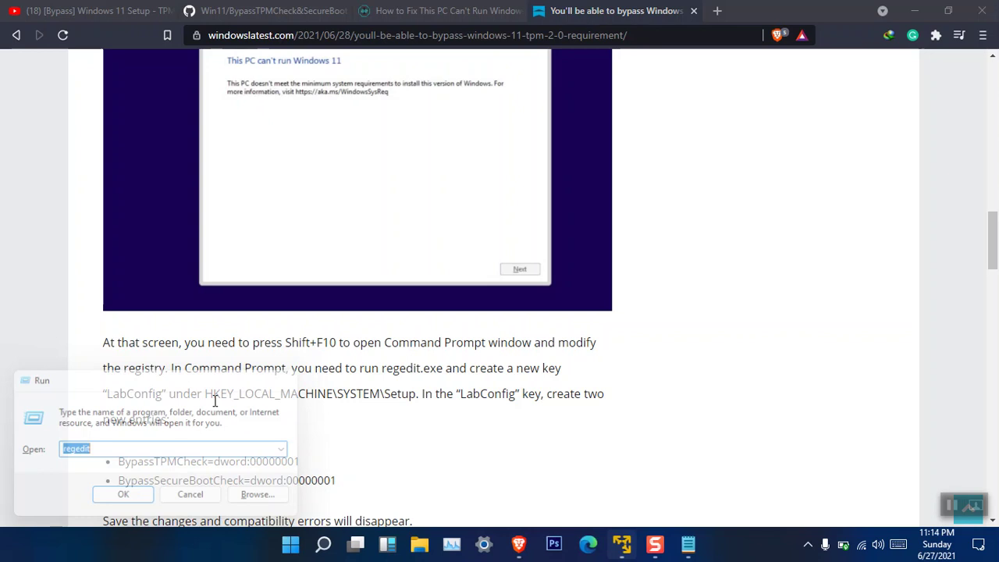
{"action": "left_click_drag", "start_coordinate": [408, 106], "coordinate": [819, 121]}
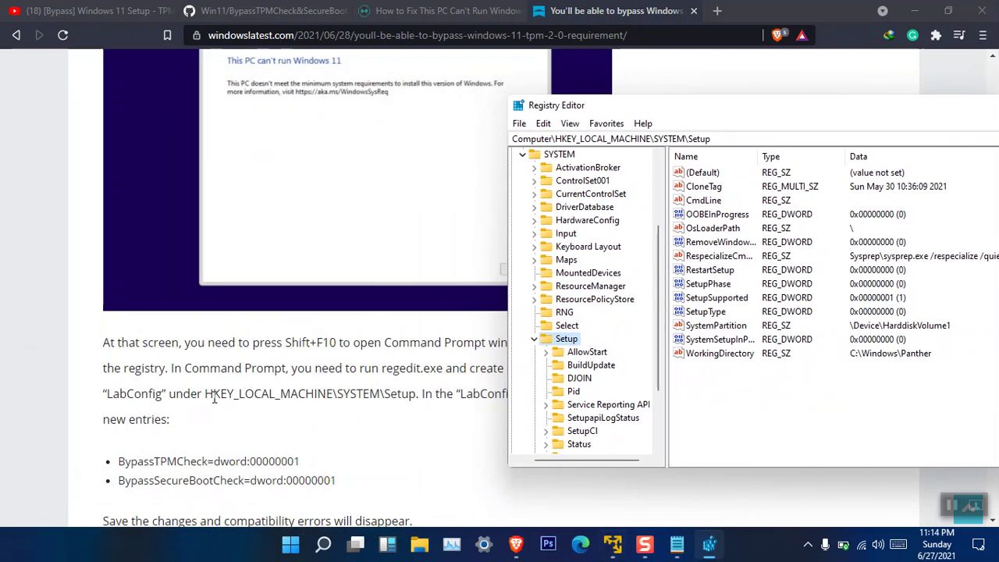
{"action": "left_click_drag", "start_coordinate": [205, 394], "coordinate": [381, 396]}
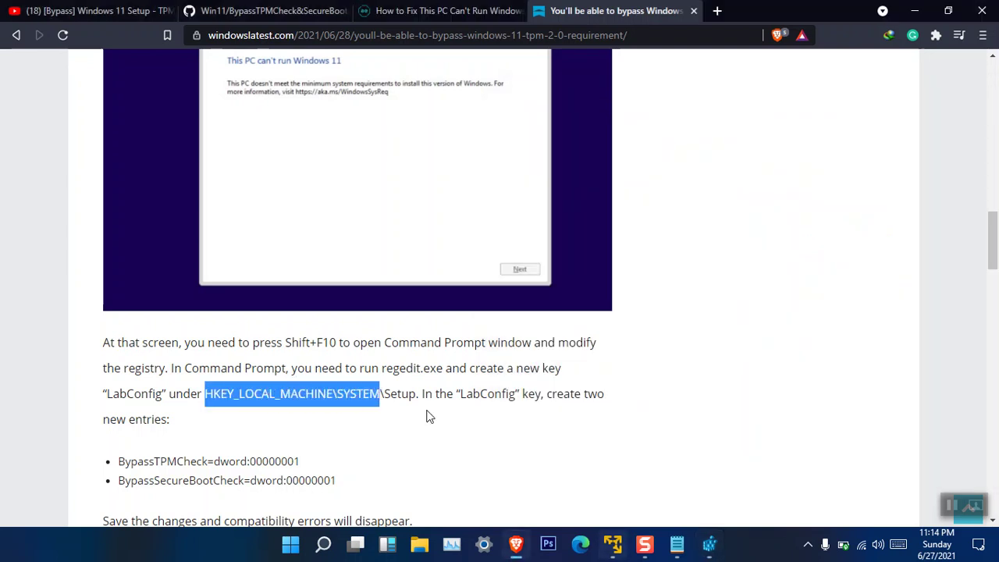
Widen Registry Editor, scroll to the Setup key, and highlight LabConfig in the article
{"action": "left_click", "coordinate": [709, 544]}
{"action": "scroll", "coordinate": [621, 265], "scroll_direction": "up", "scroll_amount": 5}
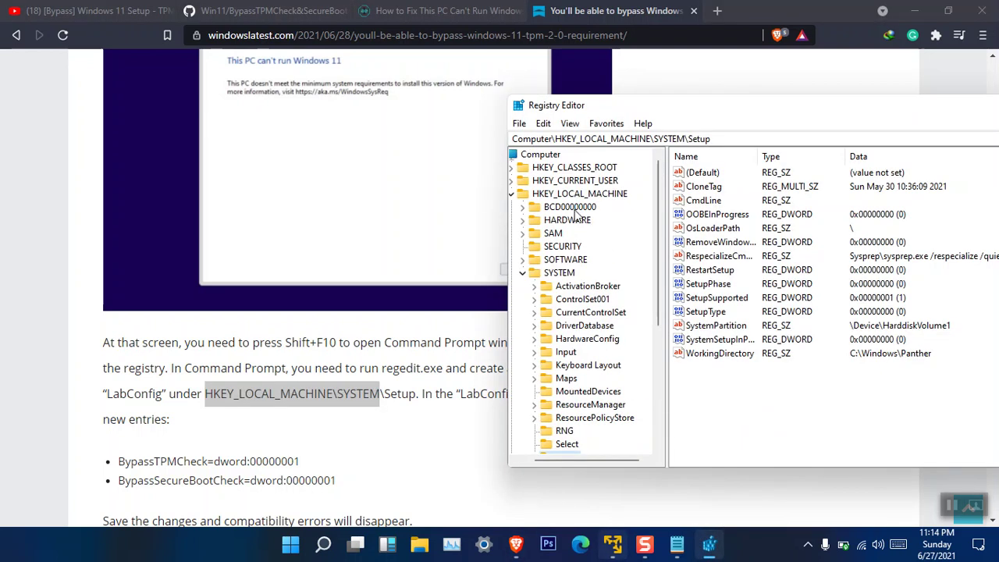
{"action": "left_click_drag", "start_coordinate": [506, 202], "coordinate": [442, 202]}
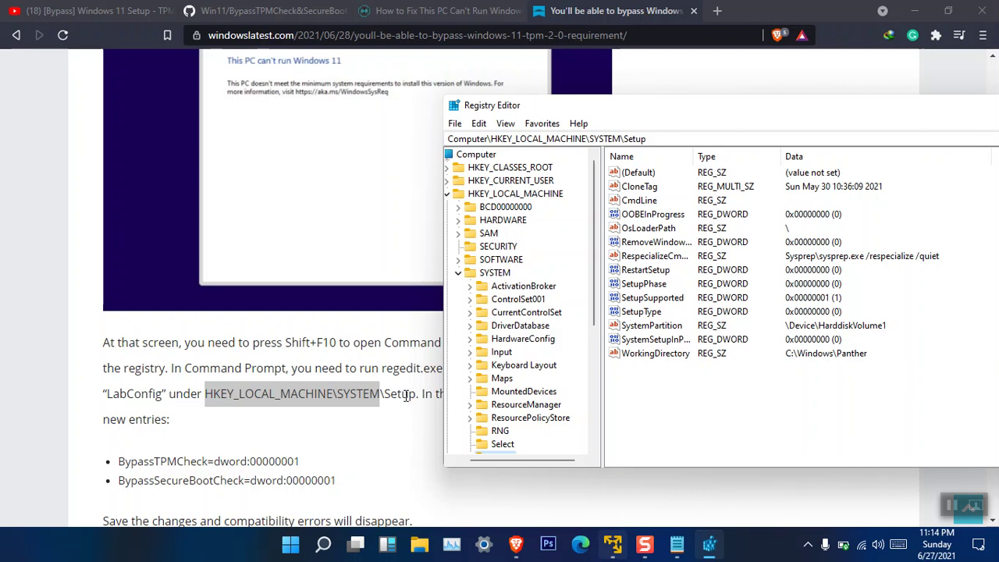
{"action": "scroll", "coordinate": [516, 395], "scroll_direction": "down", "scroll_amount": 1}
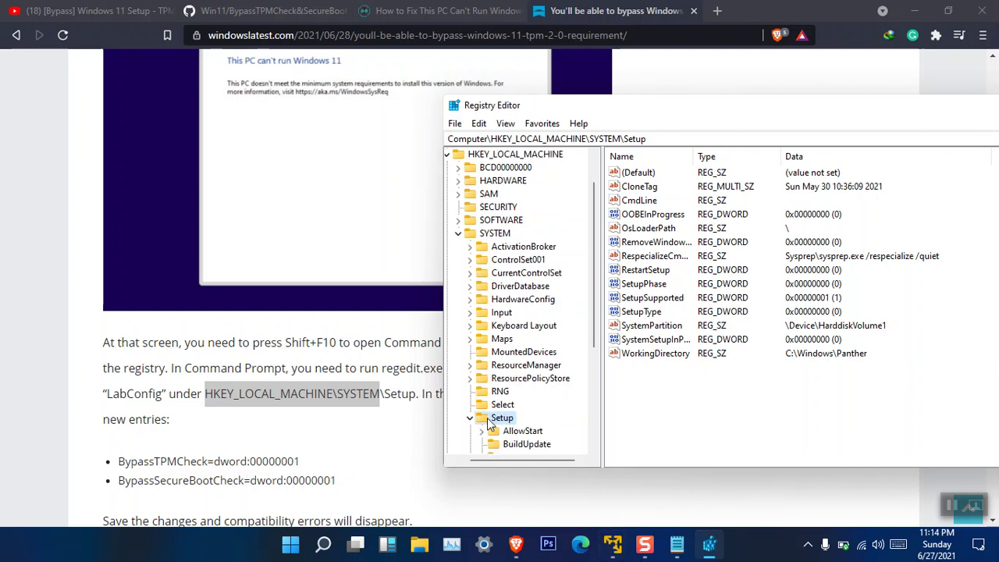
{"action": "right_click", "coordinate": [495, 422]}
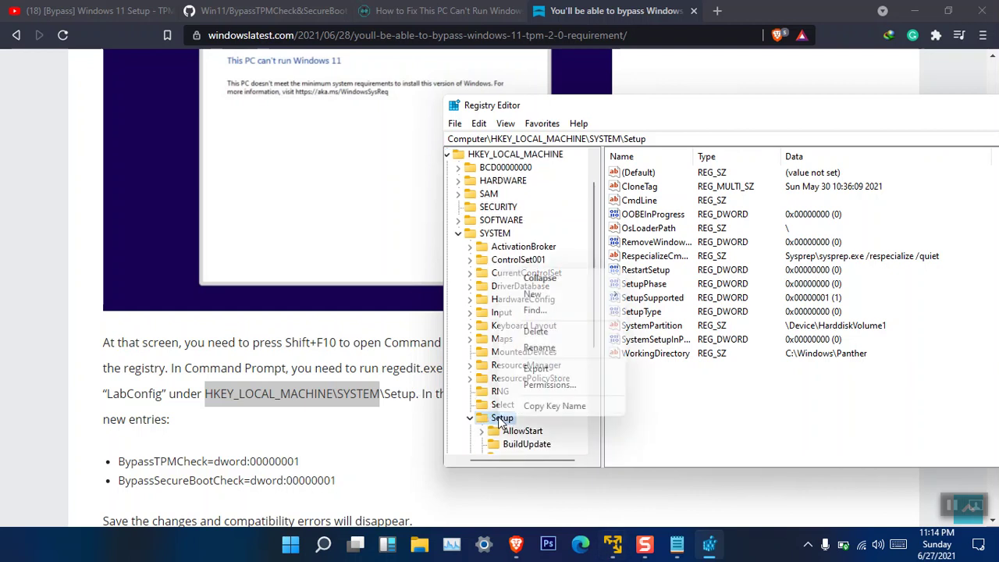
{"action": "left_click", "coordinate": [414, 414]}
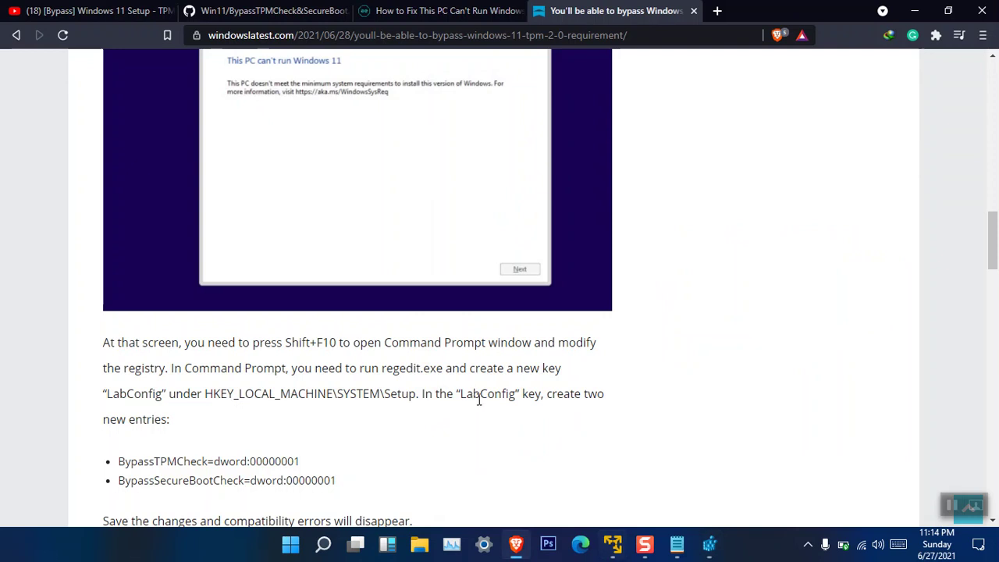
{"action": "left_click_drag", "start_coordinate": [459, 395], "coordinate": [517, 394]}
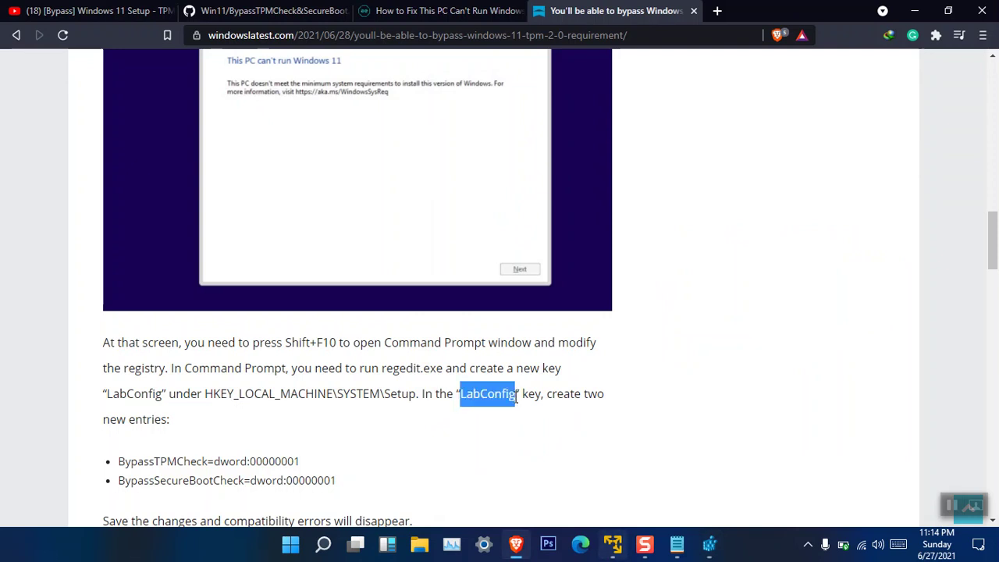
Add a new key named Labconfig under the Setup key
{"action": "left_click", "coordinate": [709, 547]}
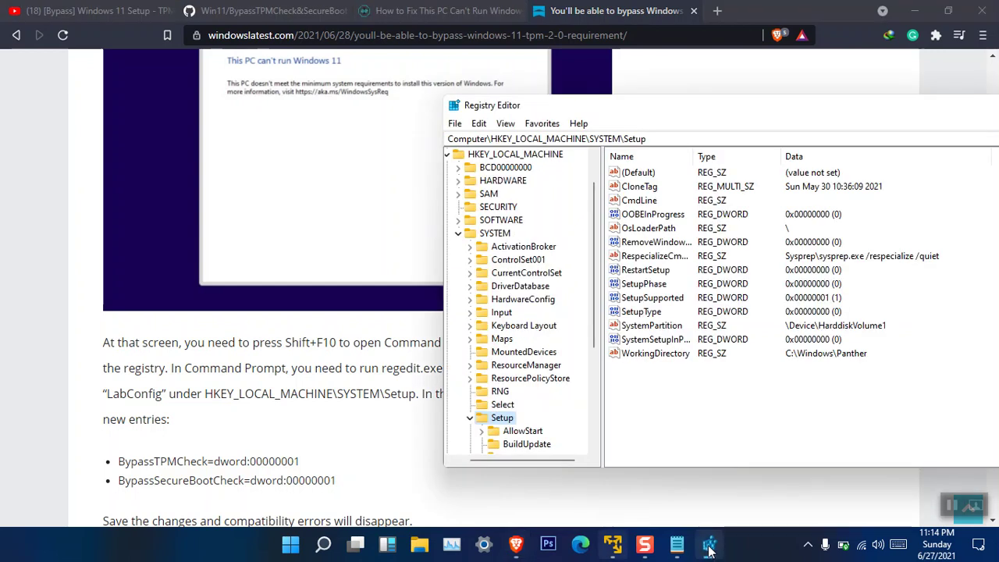
{"action": "right_click", "coordinate": [507, 419]}
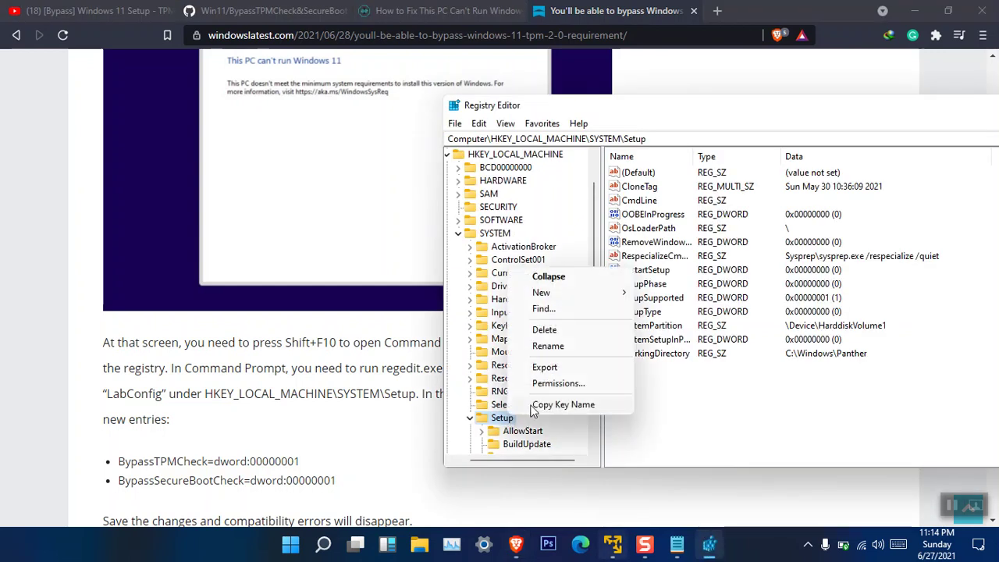
{"action": "mouse_move", "coordinate": [594, 293]}
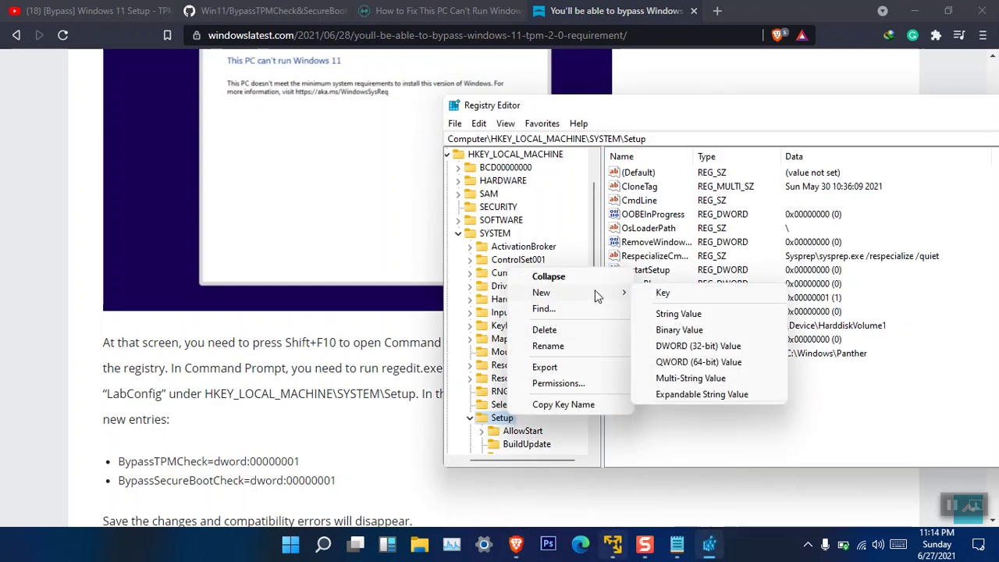
{"action": "left_click", "coordinate": [642, 294]}
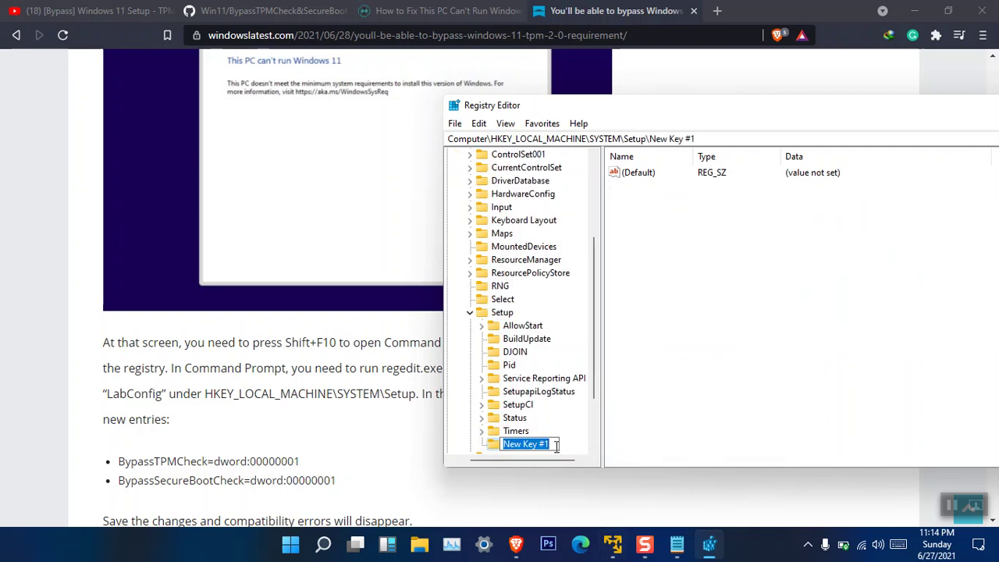
{"action": "type", "text": "Labconfig"}
{"action": "key", "text": "Return"}
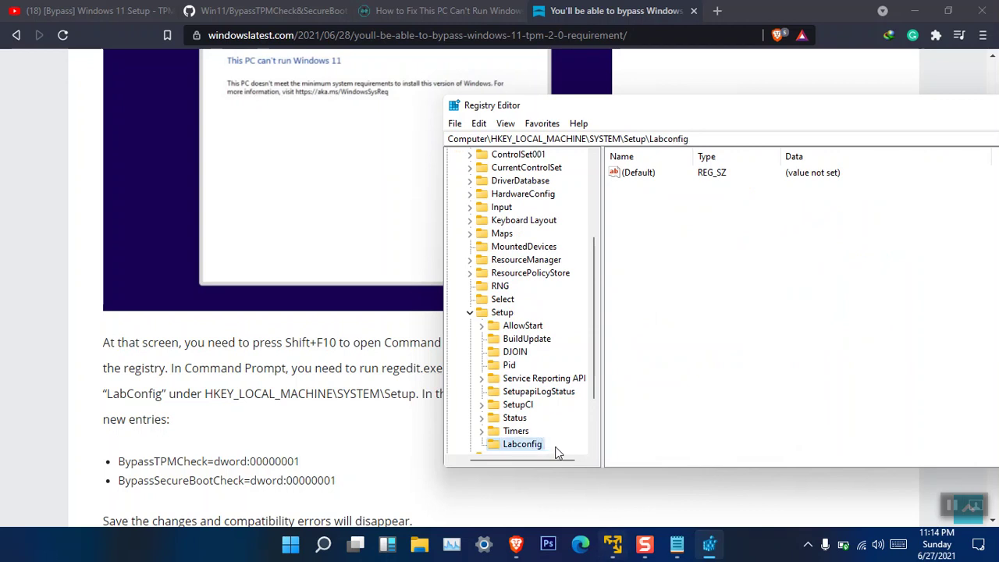
Delete an unwanted subkey accidentally created inside Labconfig, then bring up Labconfig's New menu again
{"action": "right_click", "coordinate": [705, 219]}
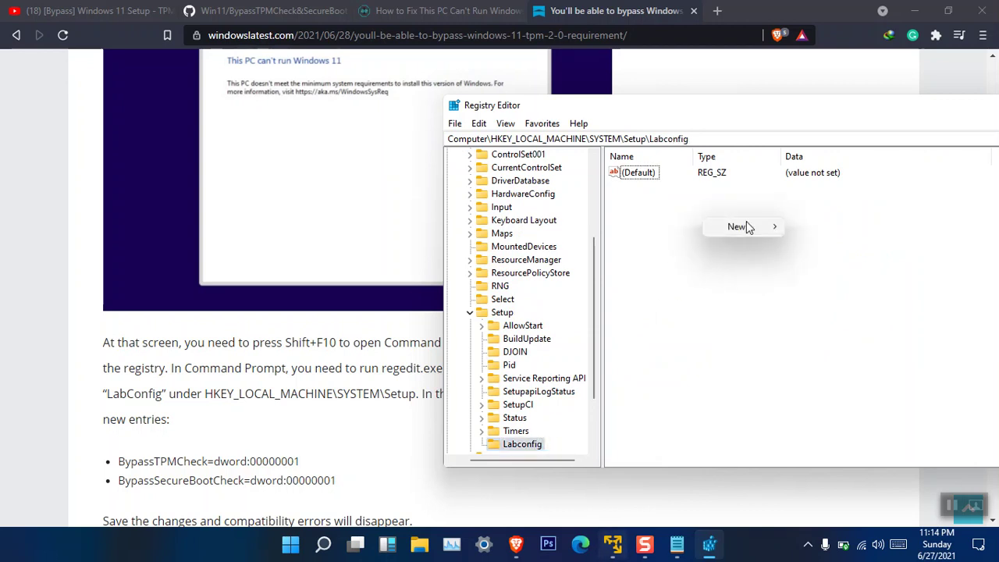
{"action": "mouse_move", "coordinate": [750, 228]}
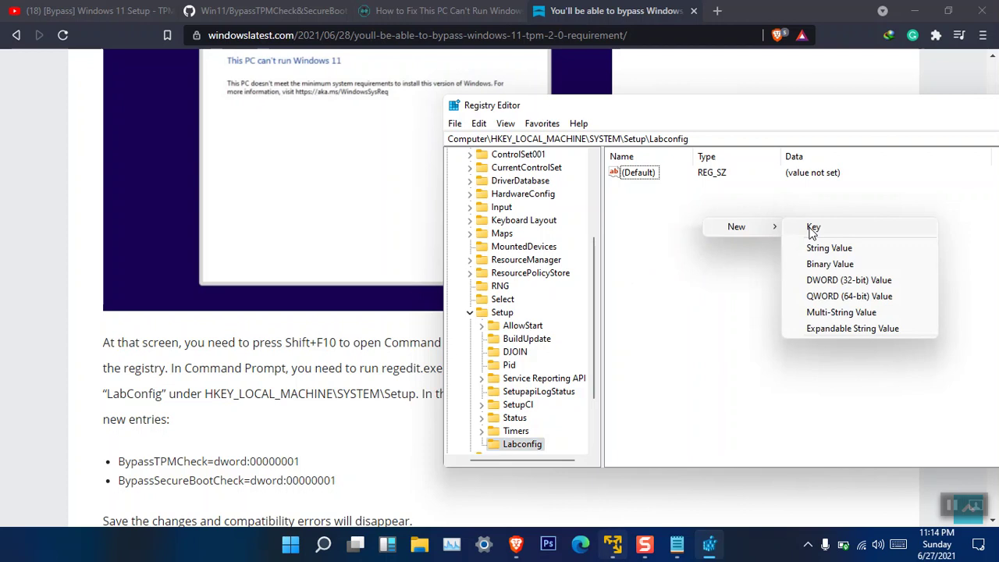
{"action": "left_click", "coordinate": [809, 227]}
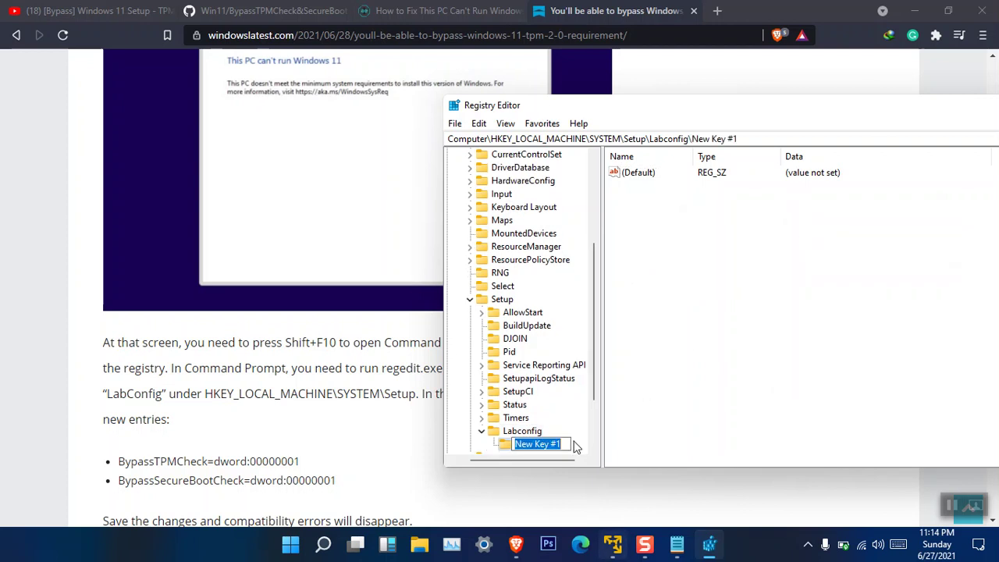
{"action": "right_click", "coordinate": [513, 445]}
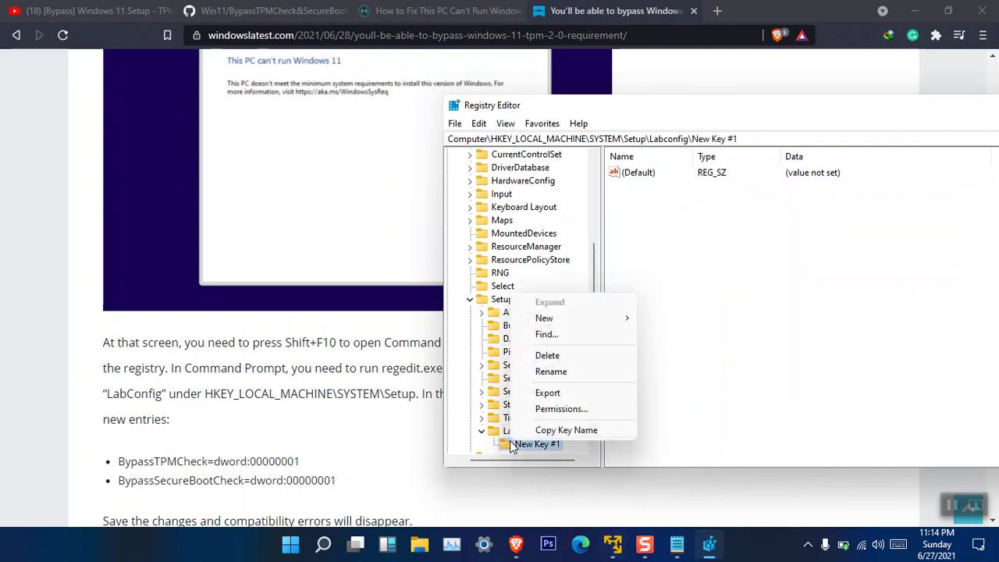
{"action": "left_click", "coordinate": [564, 354]}
{"action": "left_click", "coordinate": [578, 268]}
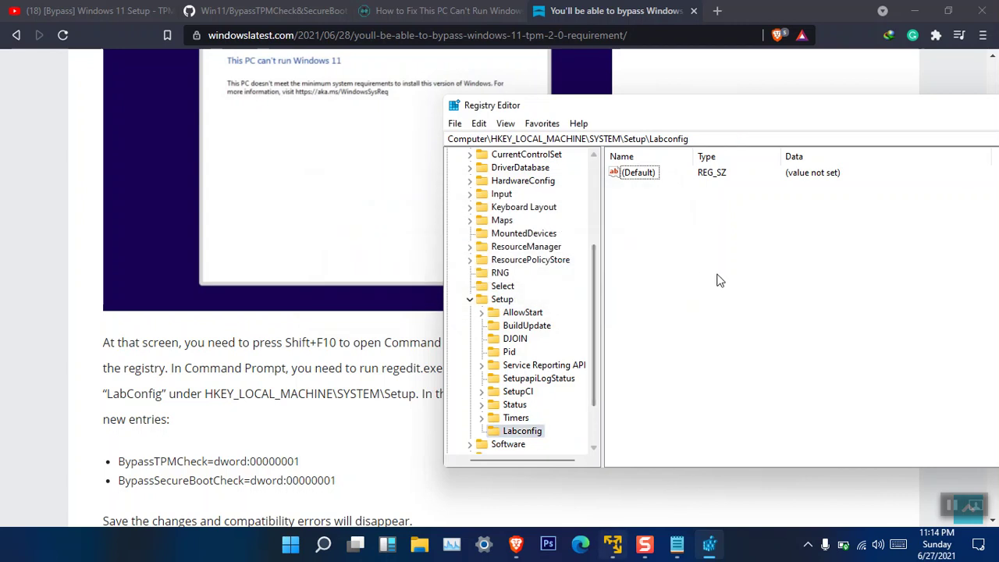
{"action": "right_click", "coordinate": [718, 278]}
{"action": "mouse_move", "coordinate": [761, 287]}
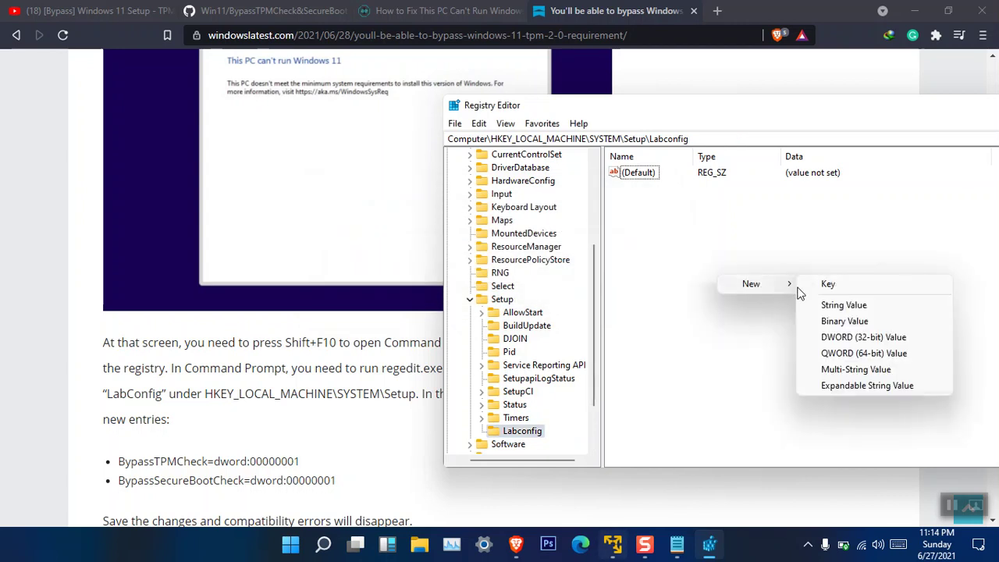
{"action": "left_click", "coordinate": [844, 305]}
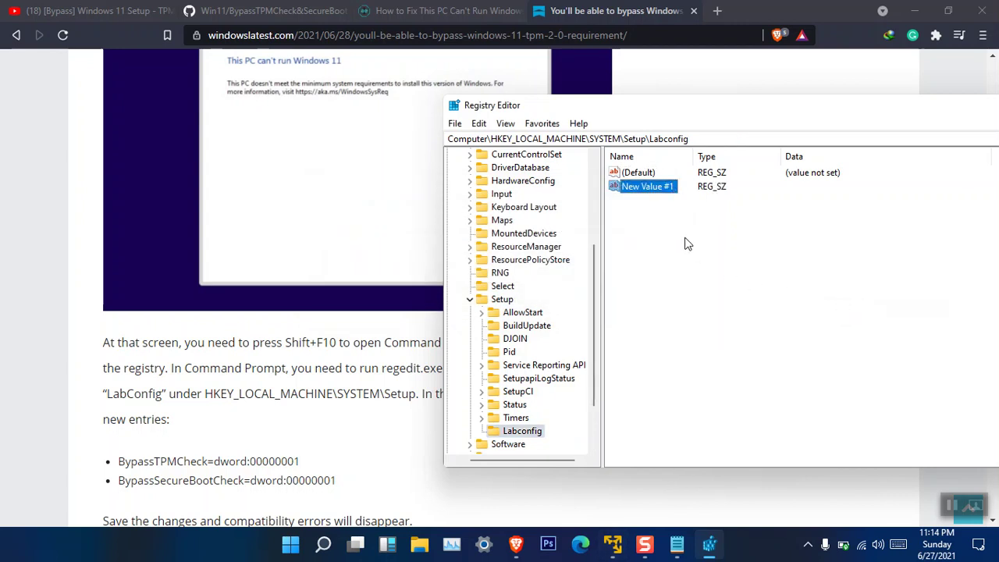
{"action": "double_click", "coordinate": [661, 173]}
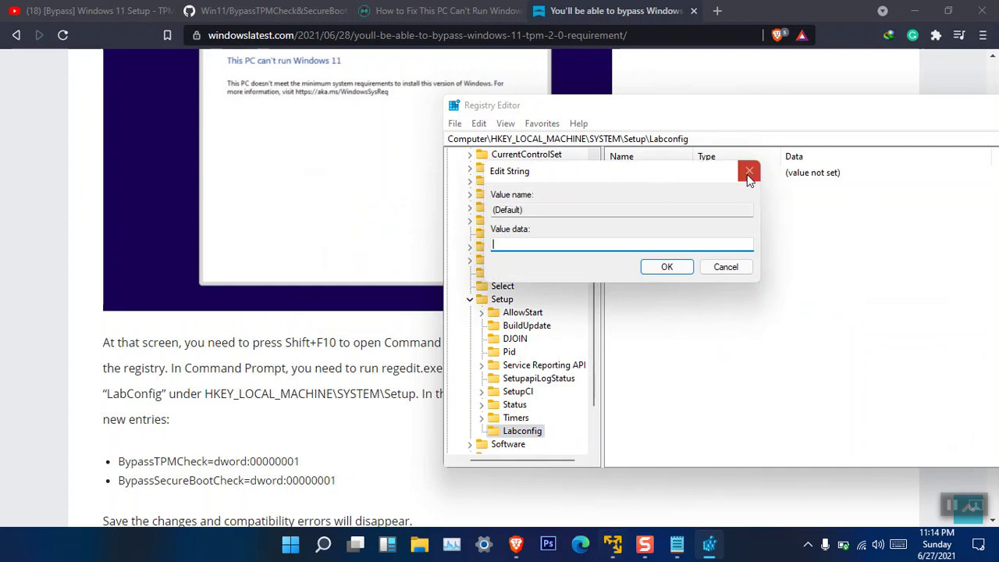
{"action": "left_click", "coordinate": [749, 171]}
{"action": "double_click", "coordinate": [661, 185]}
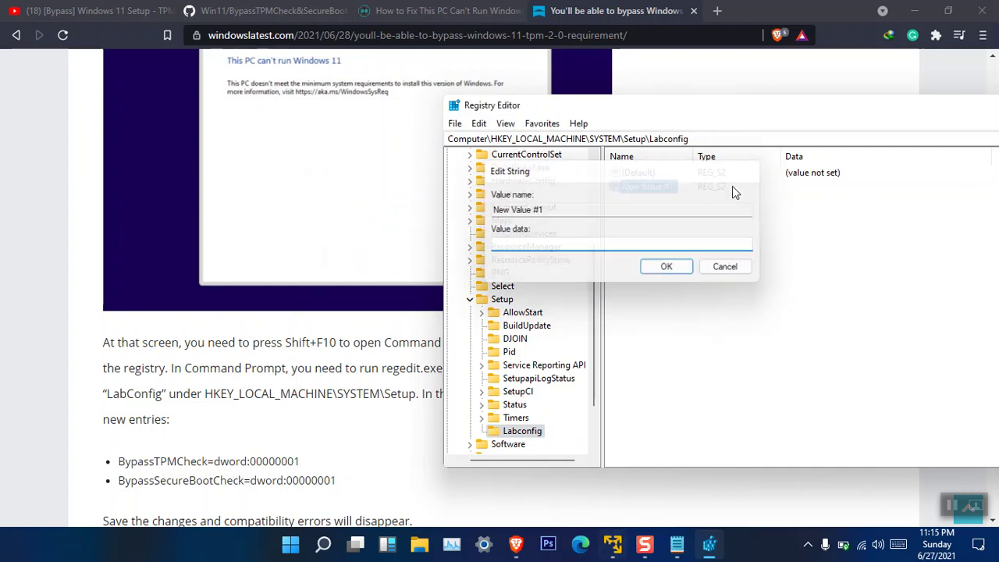
{"action": "left_click", "coordinate": [749, 171]}
{"action": "right_click", "coordinate": [654, 189]}
{"action": "left_click", "coordinate": [689, 235]}
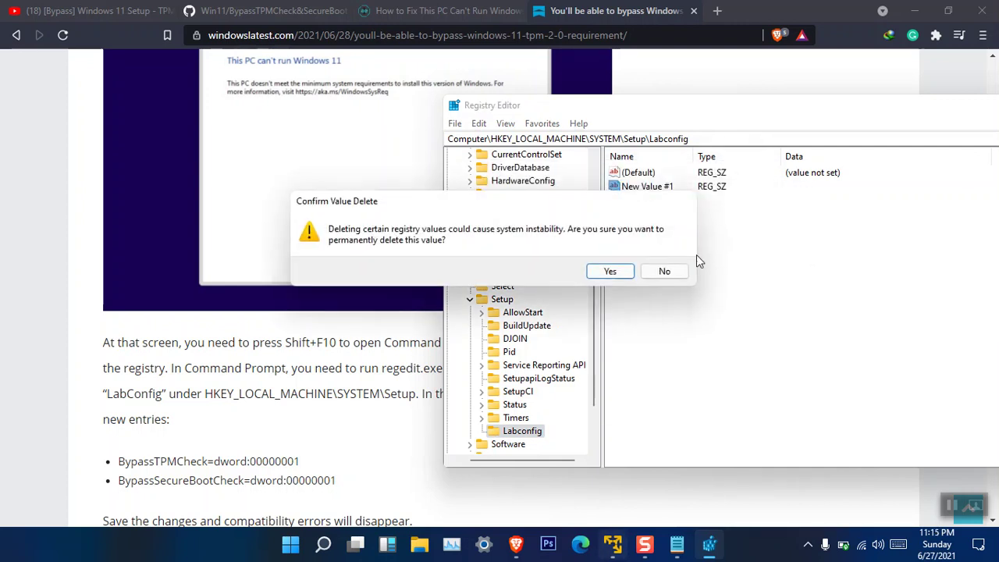
{"action": "left_click", "coordinate": [607, 270]}
{"action": "right_click", "coordinate": [704, 275]}
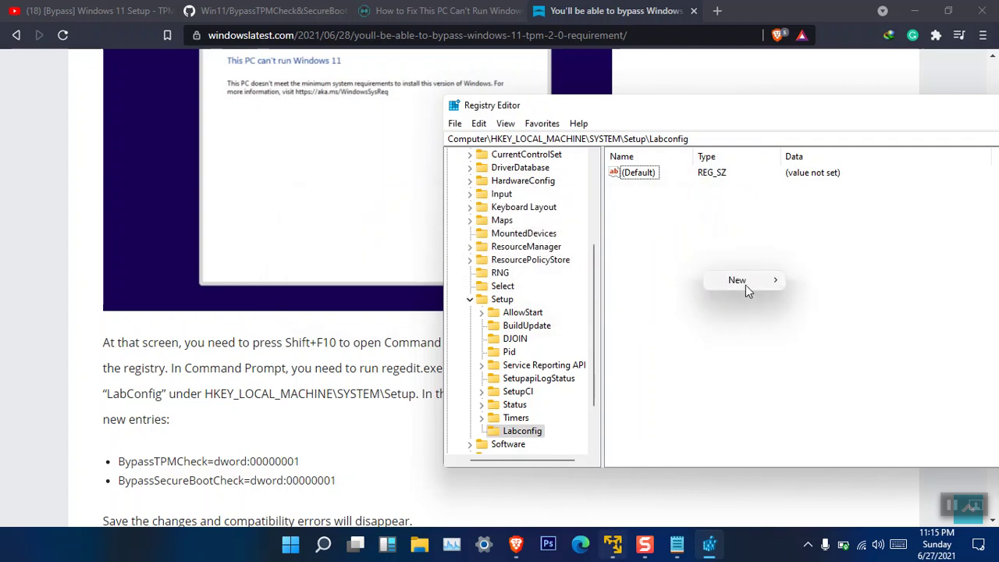
{"action": "mouse_move", "coordinate": [746, 285]}
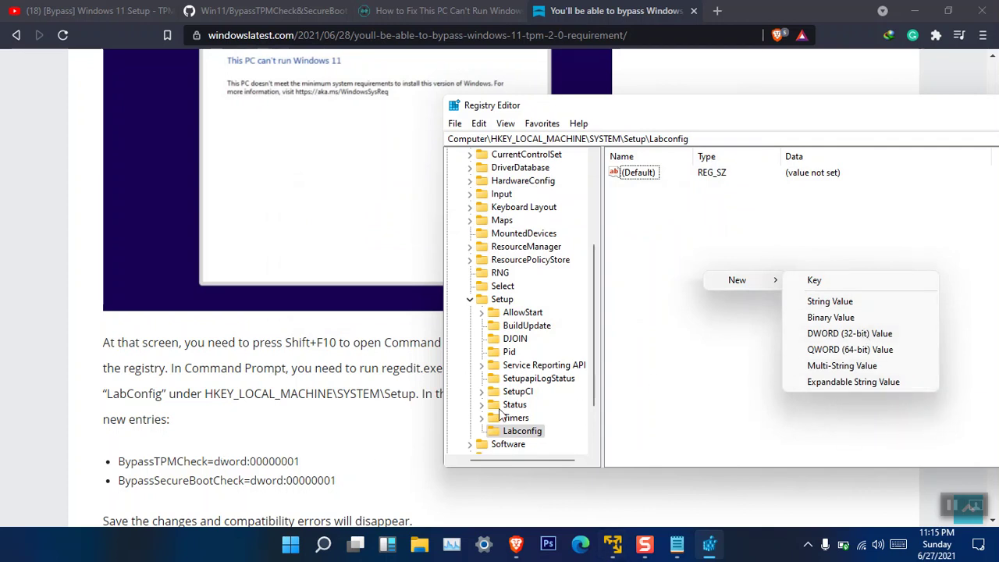
{"action": "right_click", "coordinate": [524, 433]}
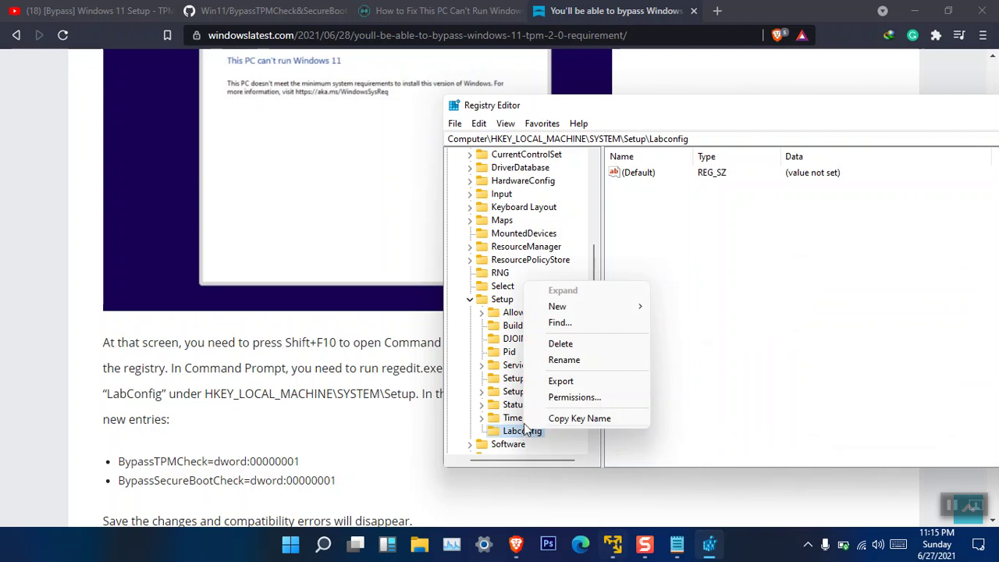
{"action": "mouse_move", "coordinate": [592, 306]}
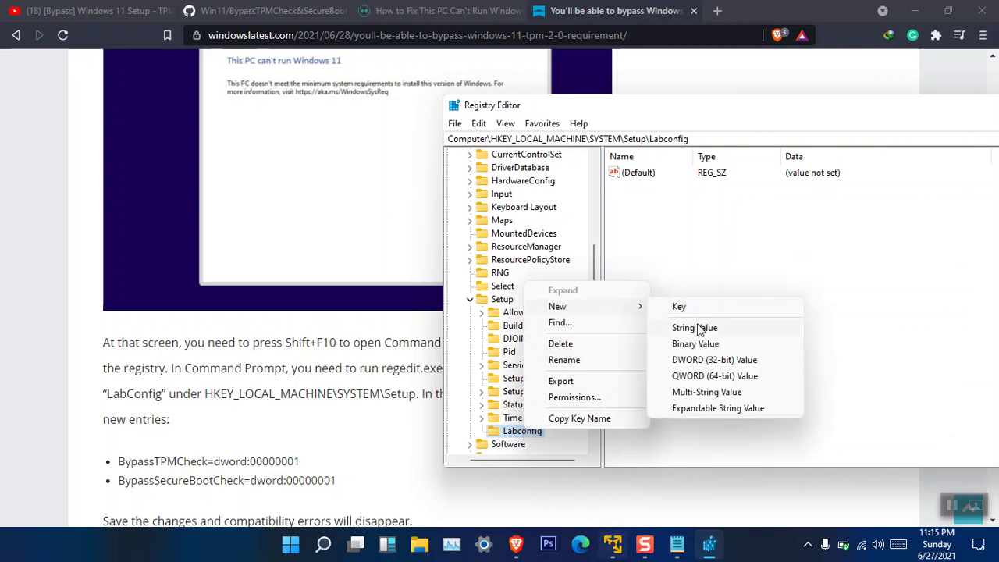
{"action": "left_click", "coordinate": [747, 361]}
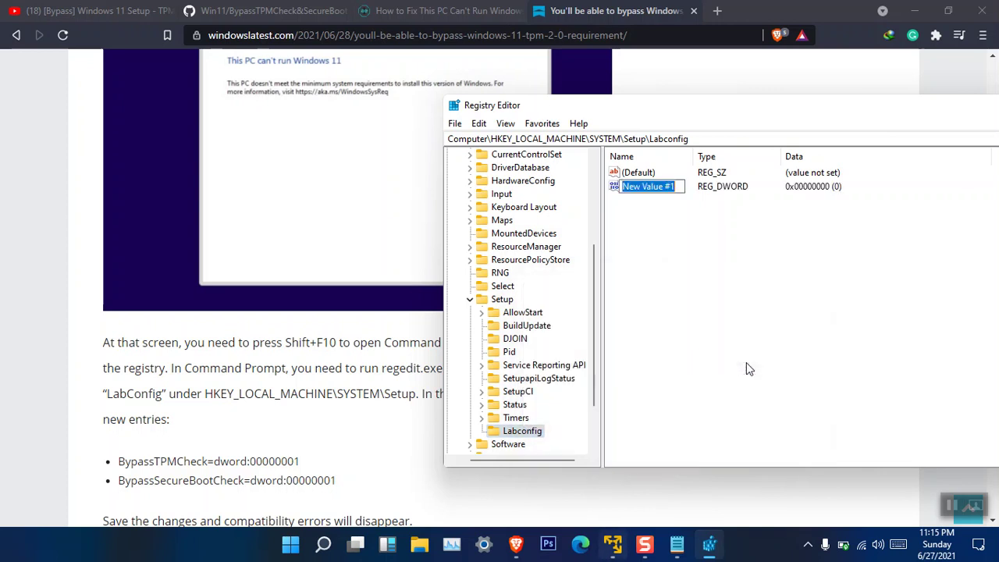
{"action": "double_click", "coordinate": [620, 188]}
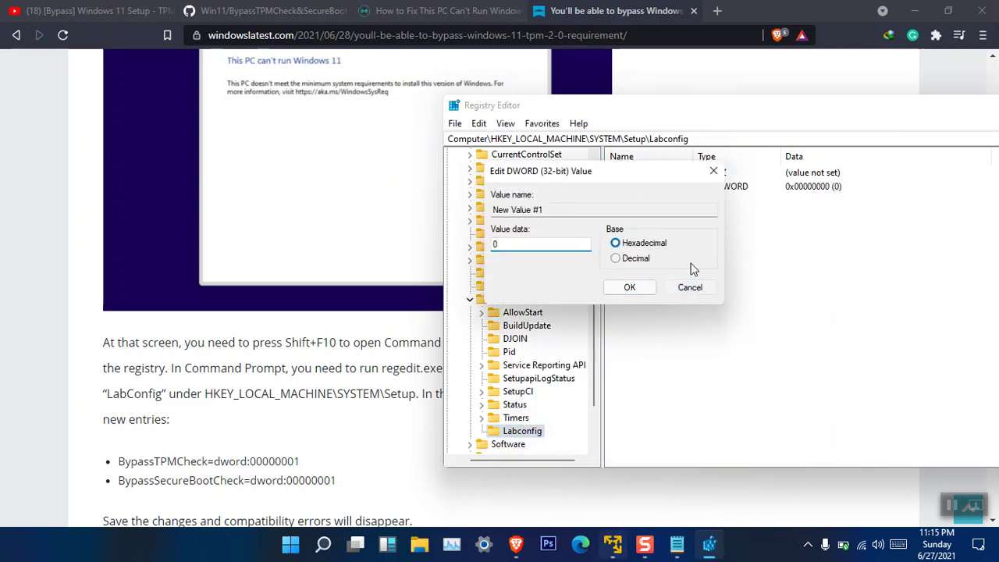
{"action": "left_click", "coordinate": [690, 285]}
{"action": "right_click", "coordinate": [653, 195]}
{"action": "left_click", "coordinate": [662, 235]}
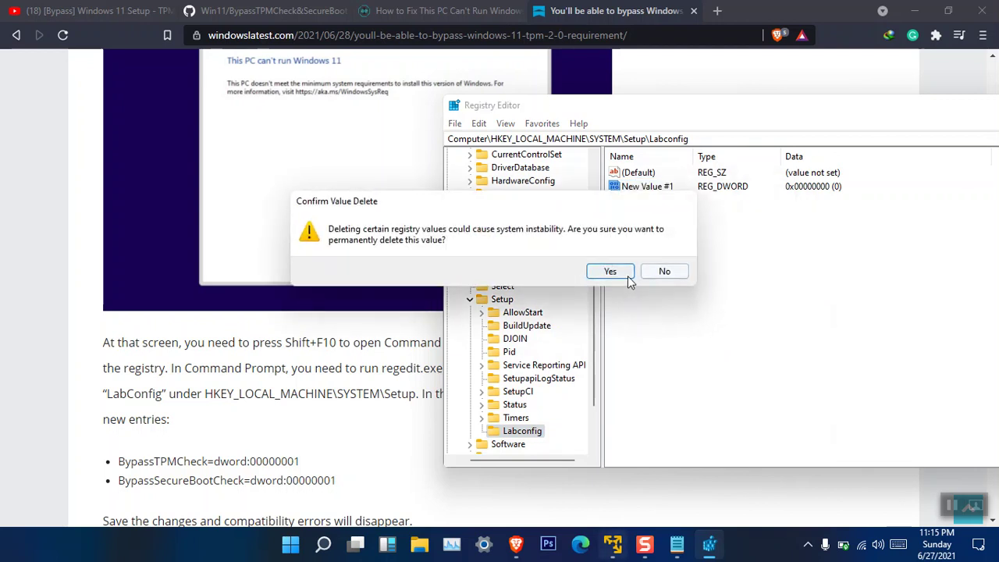
{"action": "left_click", "coordinate": [624, 274]}
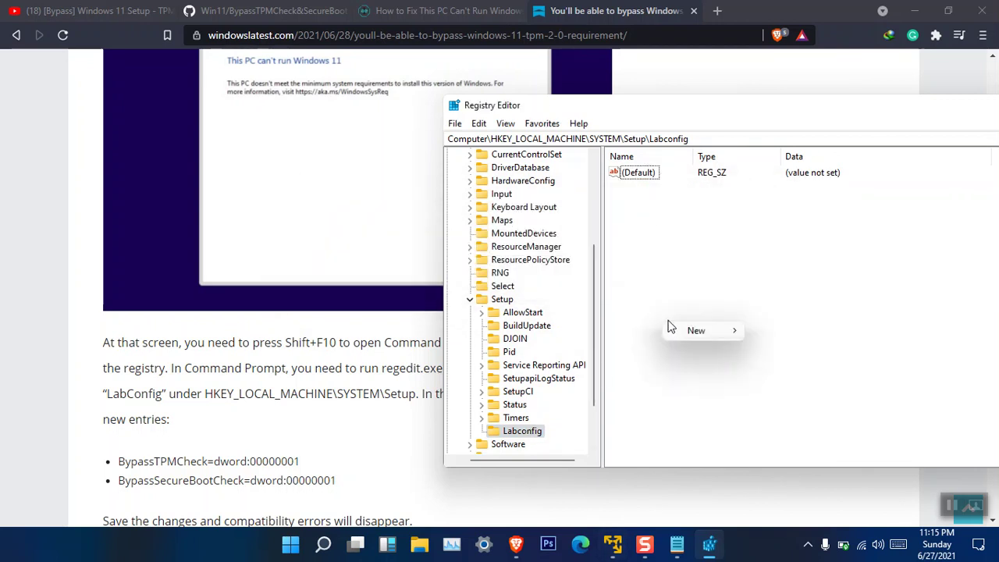
{"action": "right_click", "coordinate": [665, 323]}
Create New Value #1 as an expandable string with data BypassTPMCheck=dword:00000001 copied from the article
{"action": "mouse_move", "coordinate": [684, 337]}
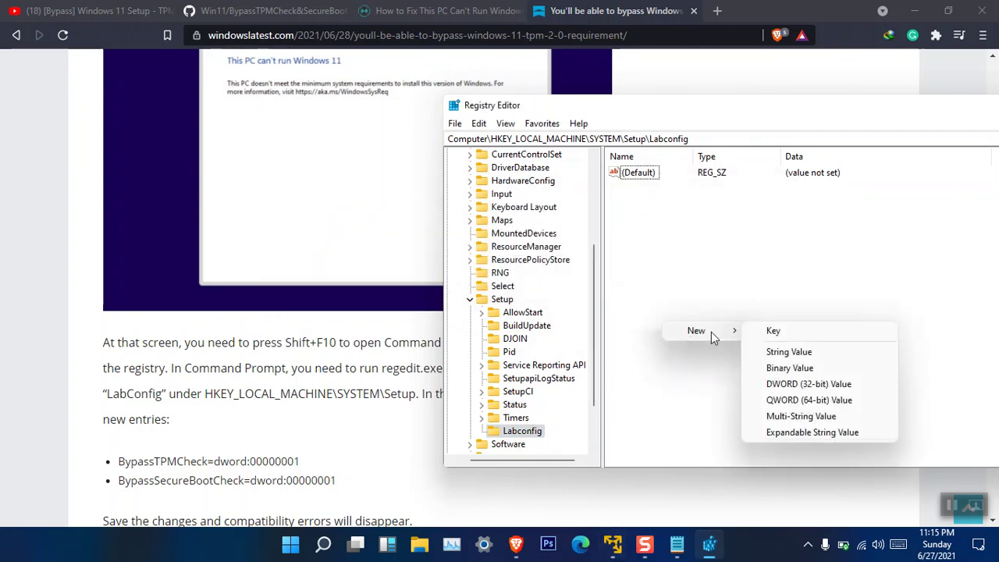
{"action": "left_click", "coordinate": [843, 433]}
{"action": "double_click", "coordinate": [618, 189]}
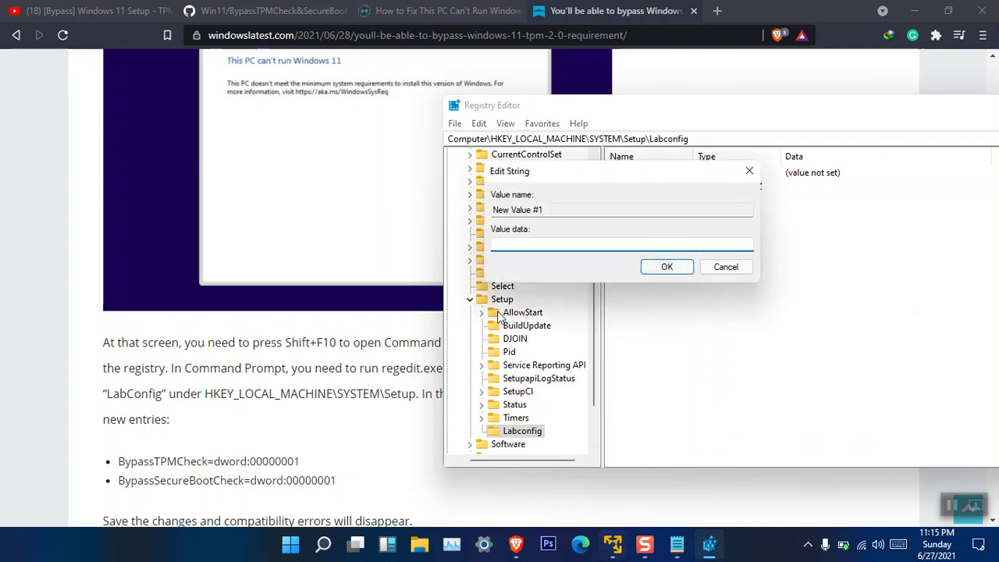
{"action": "triple_click", "coordinate": [233, 460]}
{"action": "right_click", "coordinate": [233, 461]}
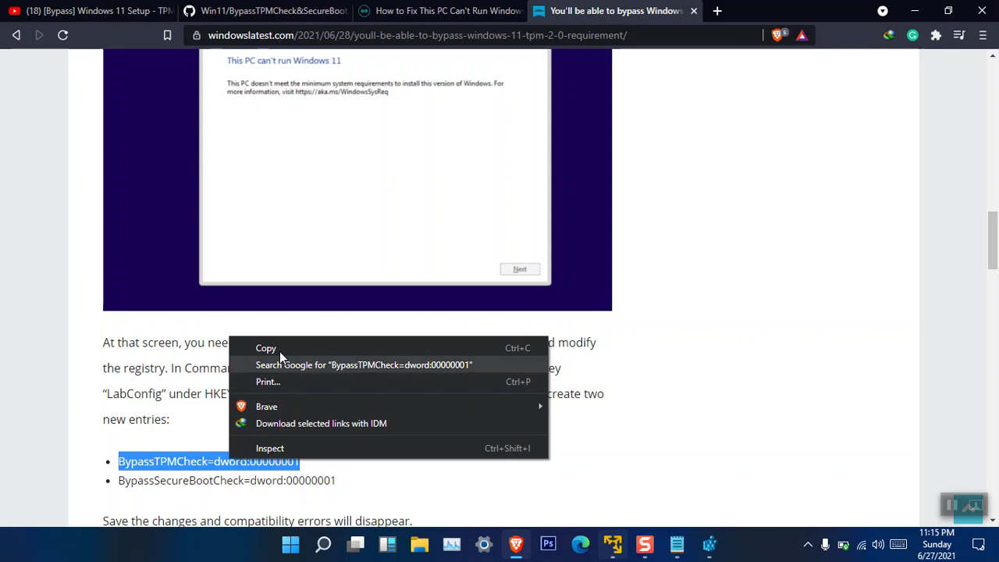
{"action": "left_click", "coordinate": [280, 347]}
{"action": "left_click", "coordinate": [709, 544]}
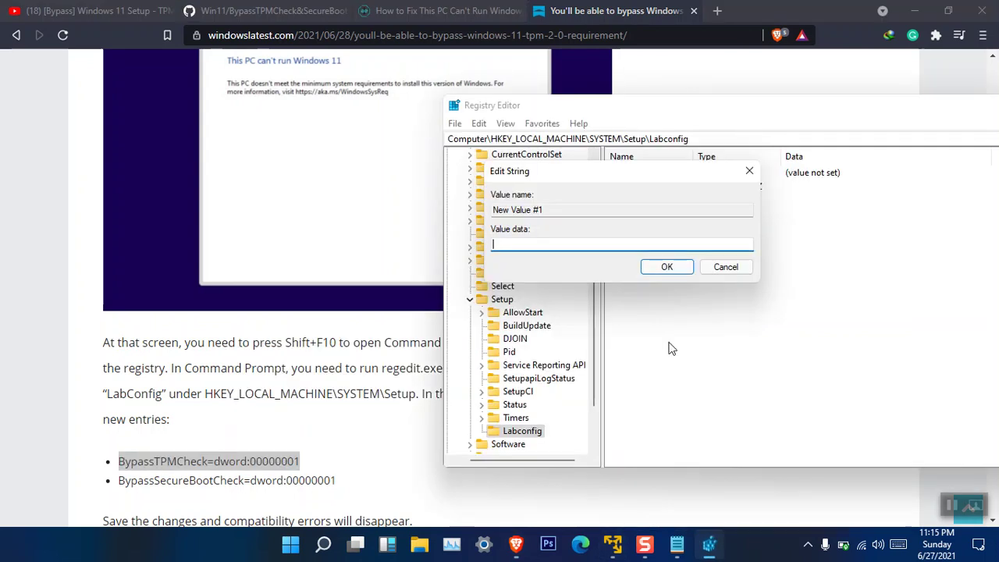
{"action": "right_click", "coordinate": [606, 252]}
{"action": "left_click", "coordinate": [639, 312]}
{"action": "left_click", "coordinate": [662, 269]}
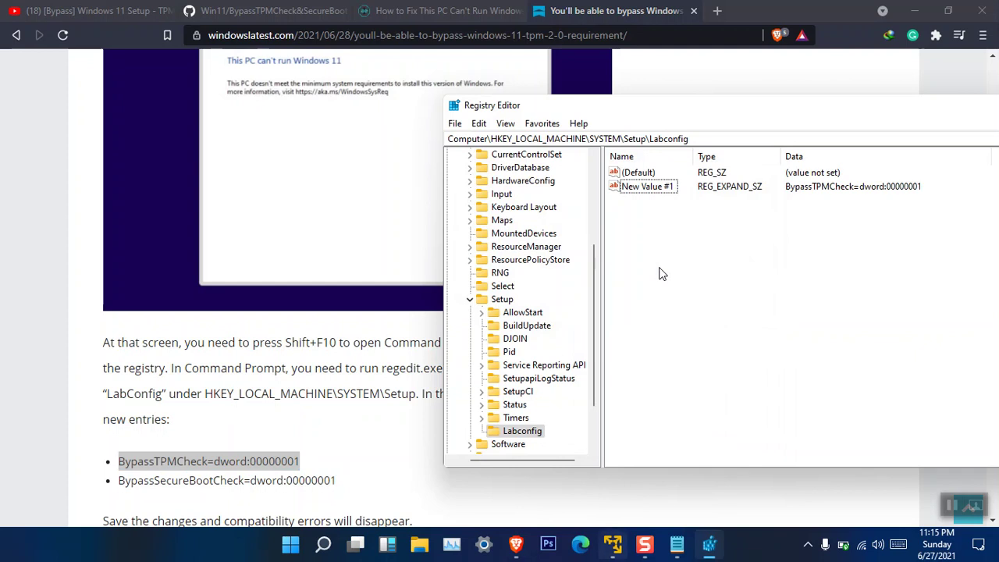
Add a second, empty expandable string value to Labconfig
{"action": "right_click", "coordinate": [651, 222]}
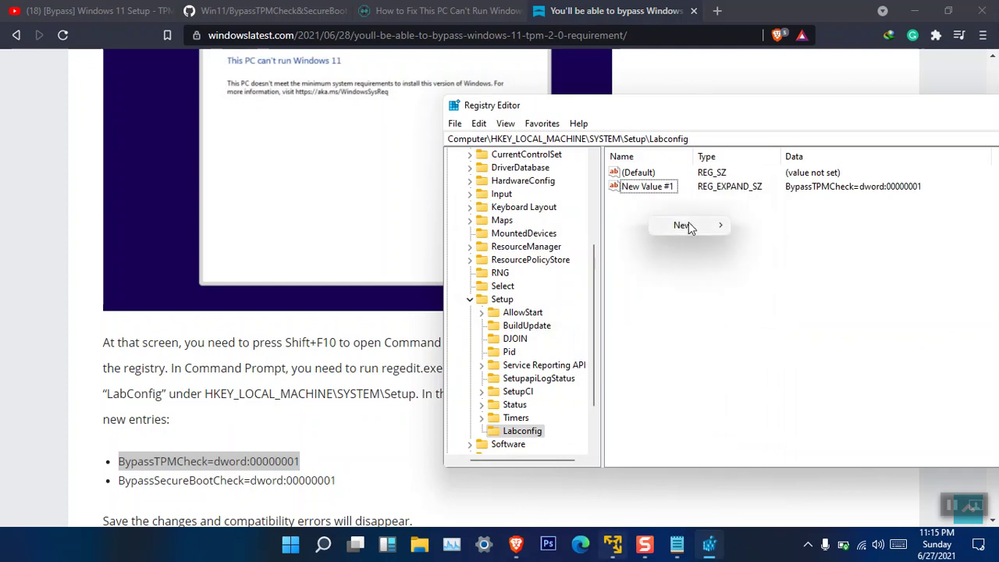
{"action": "mouse_move", "coordinate": [688, 221]}
{"action": "left_click", "coordinate": [788, 328]}
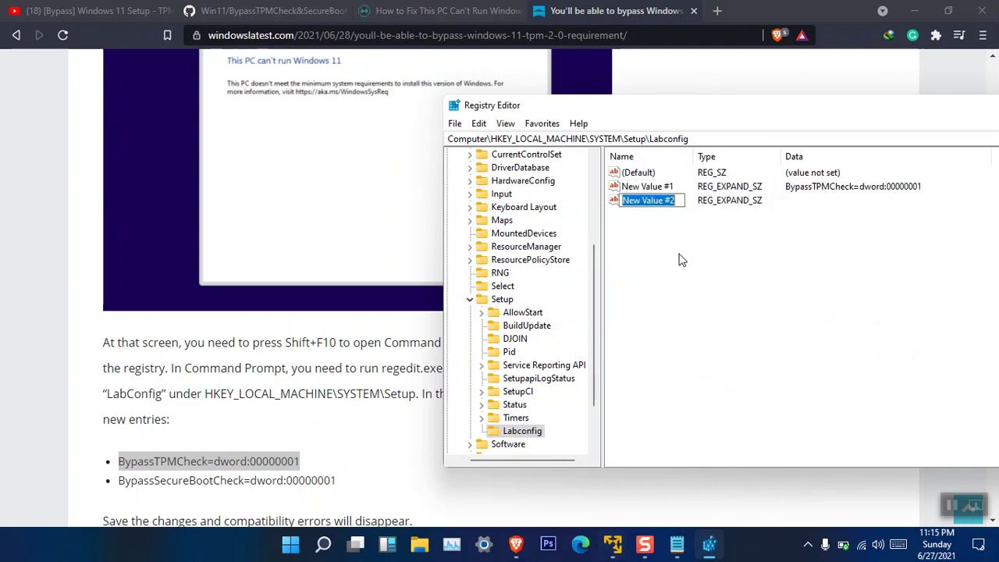
Copy the article's BypassSecureBootCheck bullet line and look over its .reg code lines
{"action": "triple_click", "coordinate": [227, 482]}
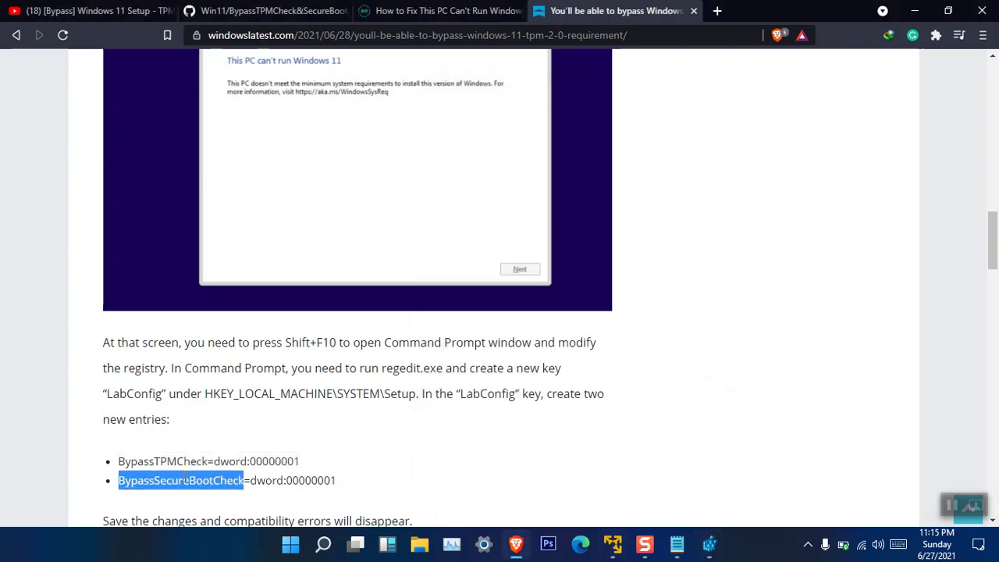
{"action": "right_click", "coordinate": [228, 484]}
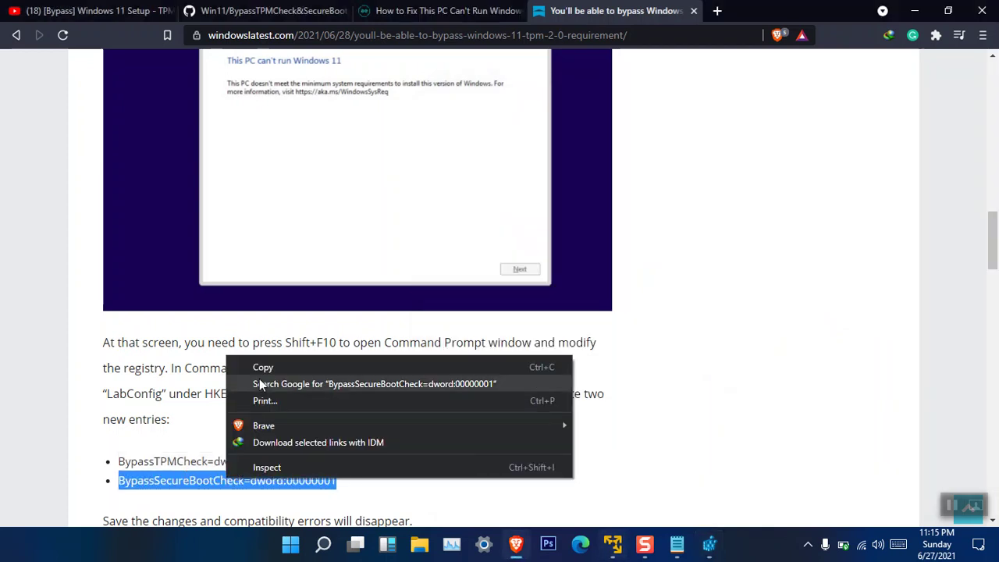
{"action": "left_click", "coordinate": [263, 364]}
{"action": "scroll", "coordinate": [457, 473], "scroll_direction": "down", "scroll_amount": 2}
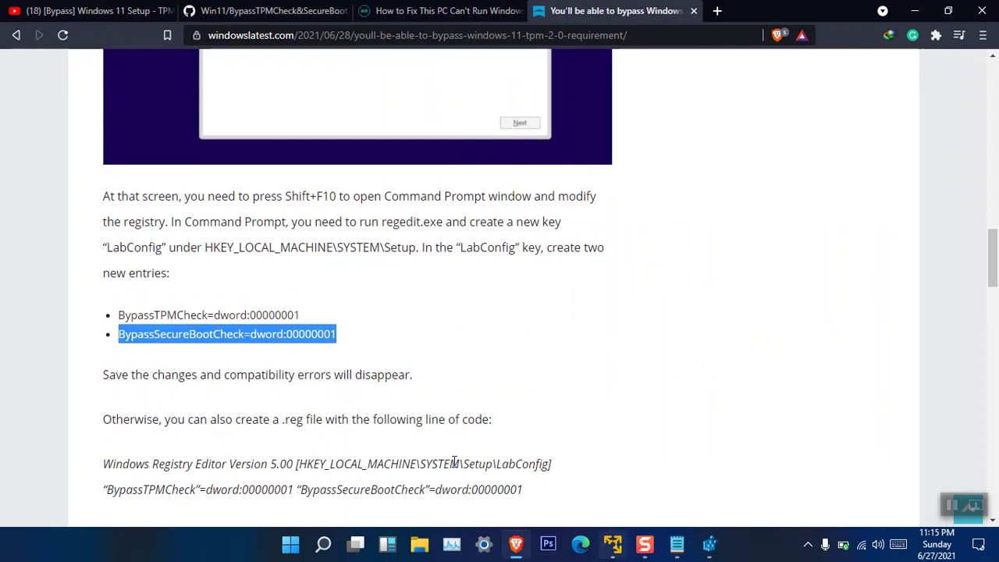
{"action": "left_click_drag", "start_coordinate": [535, 489], "coordinate": [425, 489]}
{"action": "left_click_drag", "start_coordinate": [324, 334], "coordinate": [188, 355]}
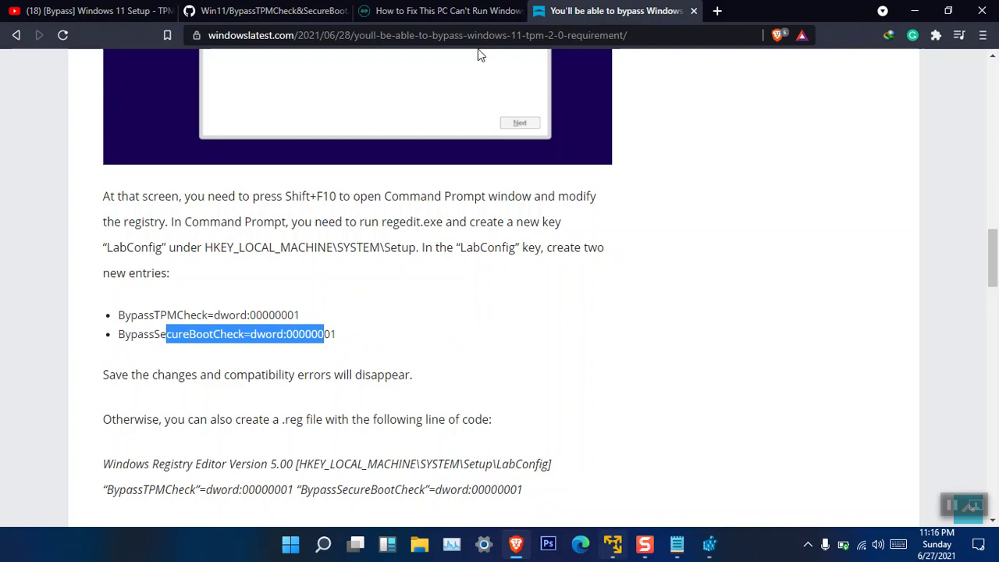
{"action": "scroll", "coordinate": [471, 189], "scroll_direction": "up", "scroll_amount": 3}
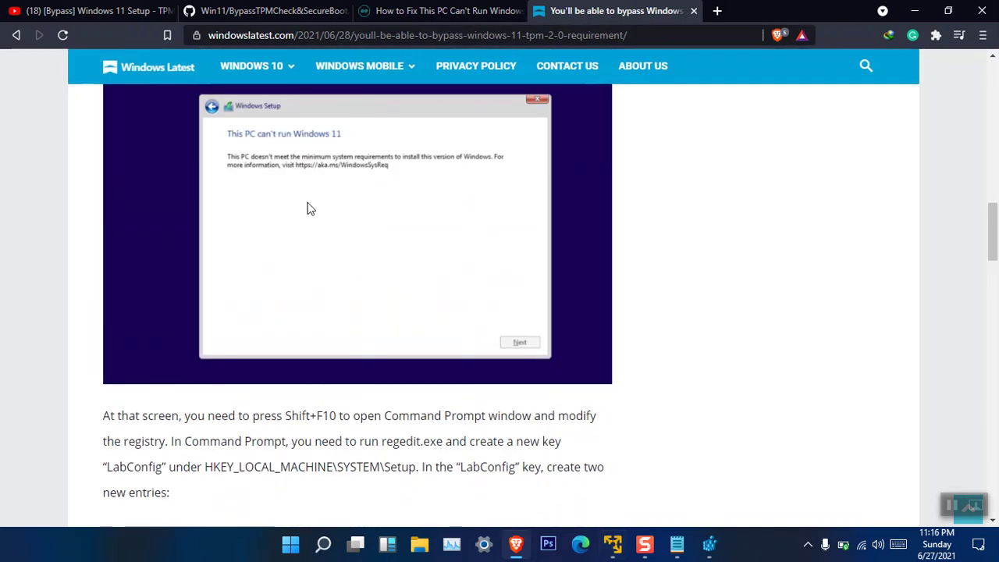
{"action": "scroll", "coordinate": [306, 234], "scroll_direction": "up", "scroll_amount": 10}
Copy the selected LabConfig registry lines from the GitHub BypassTPMCheck&SecureBoot.reg page
{"action": "left_click", "coordinate": [109, 9]}
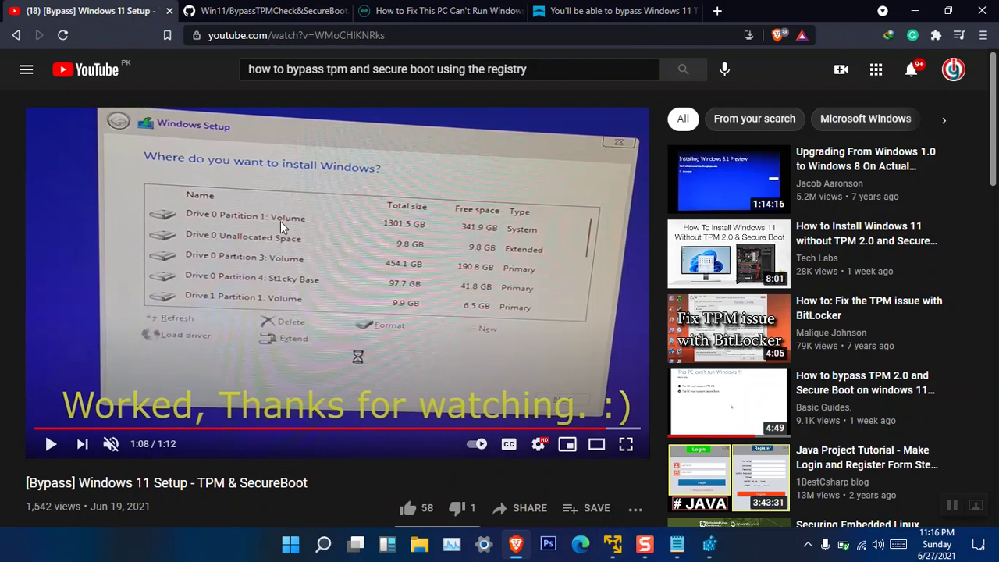
{"action": "left_click", "coordinate": [275, 13]}
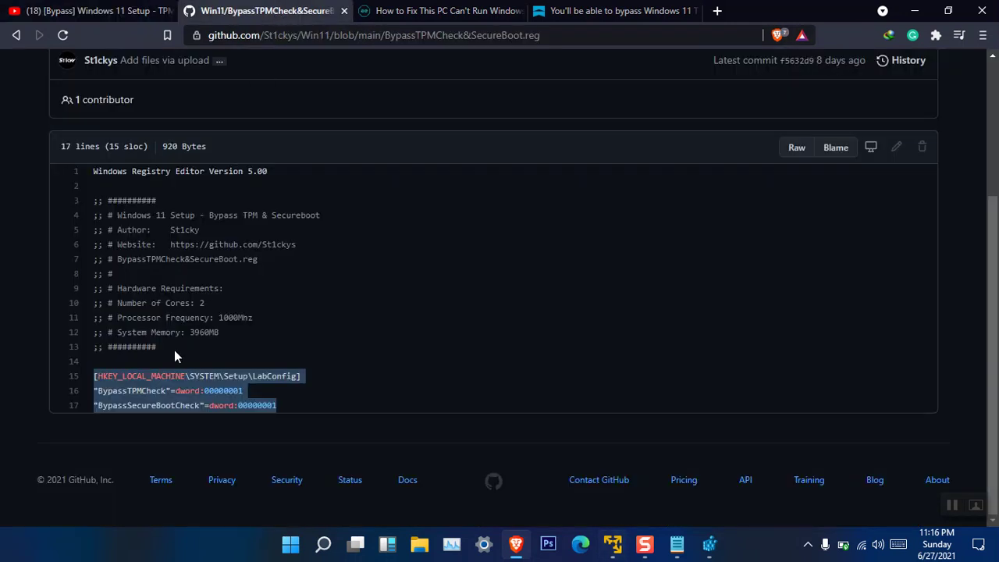
{"action": "right_click", "coordinate": [132, 378]}
{"action": "left_click", "coordinate": [145, 391]}
Close Registry Editor and the bypassTPM Notepad notes, then return to Brave's GitHub .reg page
{"action": "left_click", "coordinate": [914, 11]}
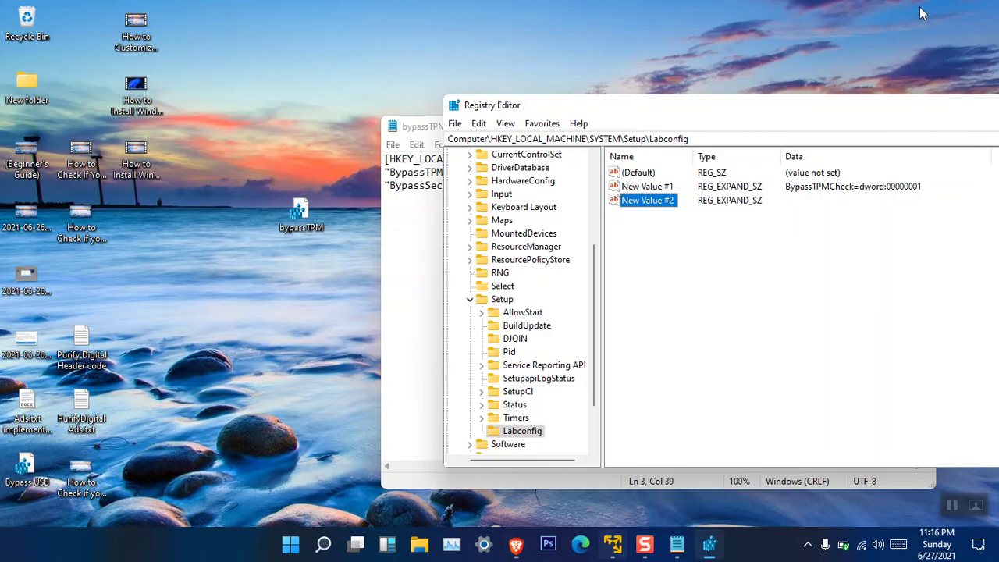
{"action": "left_click_drag", "start_coordinate": [662, 96], "coordinate": [352, 96]}
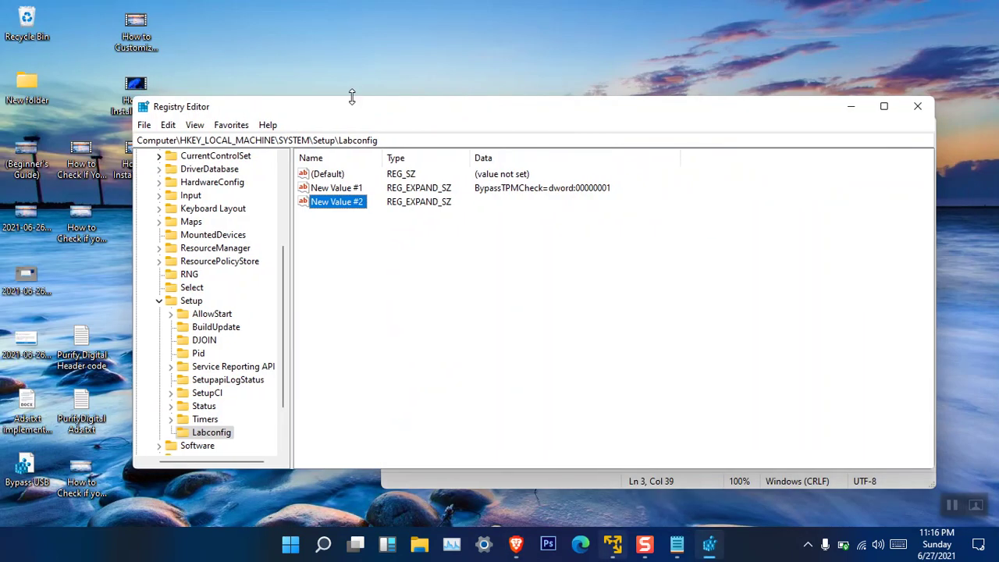
{"action": "left_click_drag", "start_coordinate": [935, 133], "coordinate": [760, 131]}
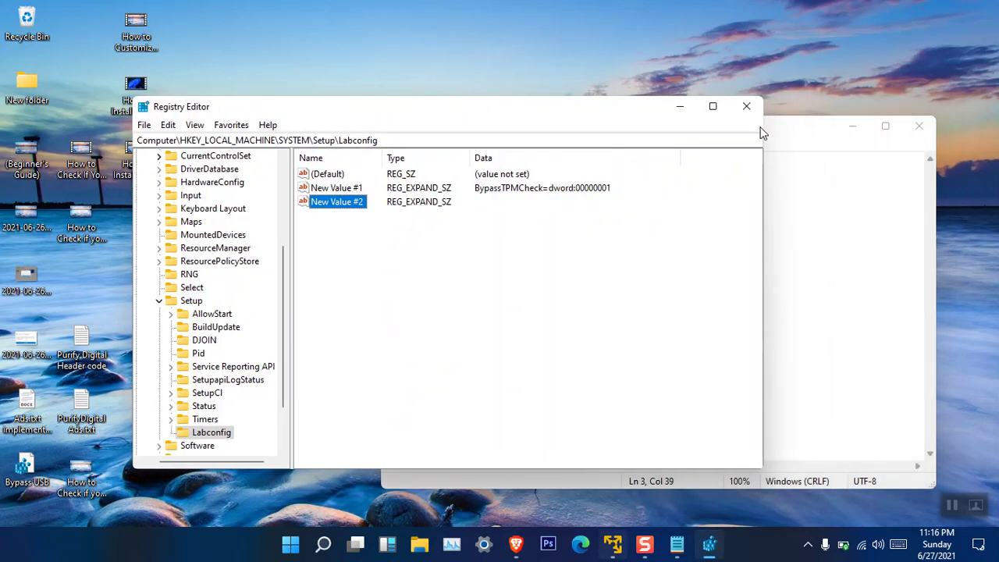
{"action": "left_click", "coordinate": [741, 106]}
{"action": "left_click", "coordinate": [917, 128]}
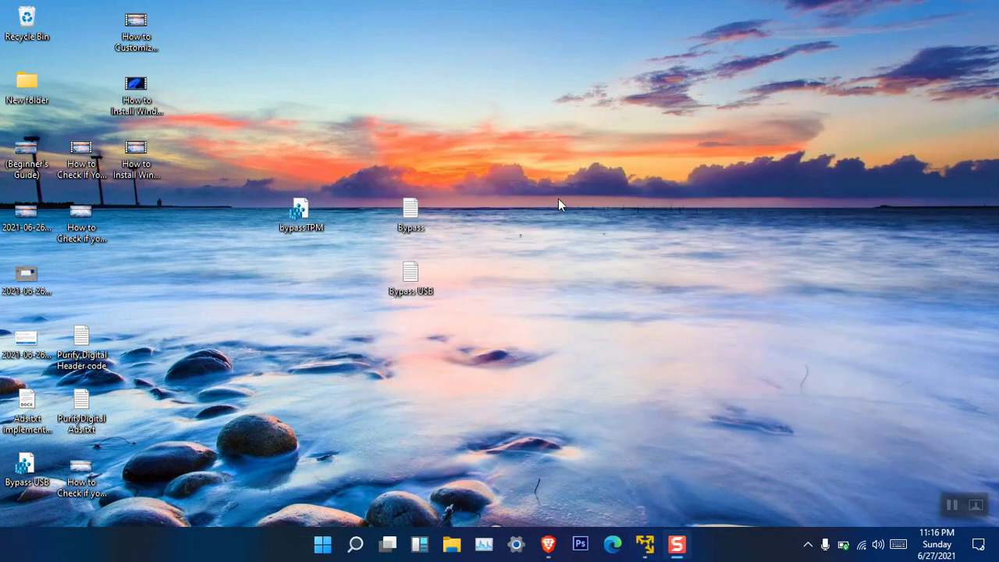
{"action": "left_click", "coordinate": [548, 544]}
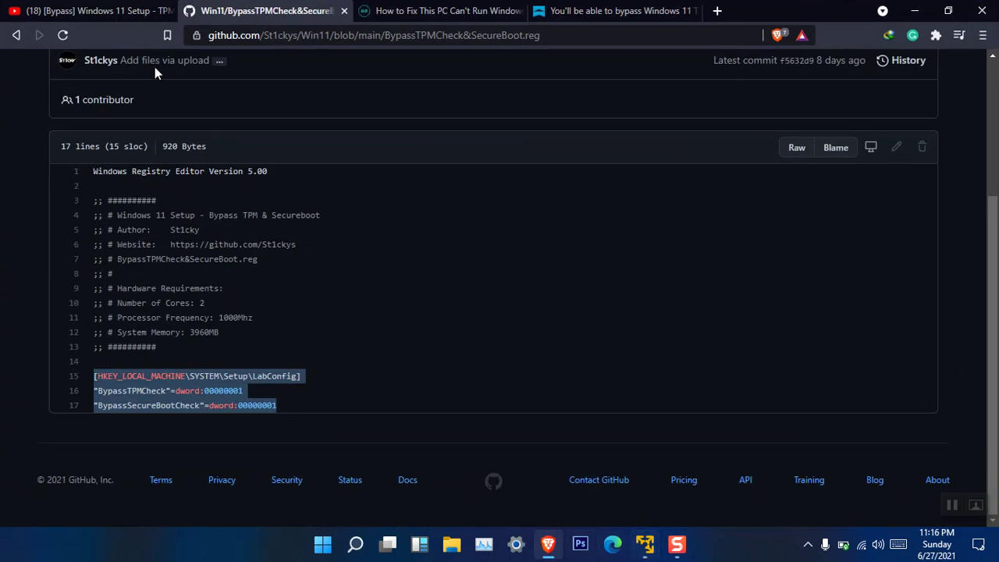
Switch to the IntoZoom 'How to Fix This PC' article and close the Windows Latest tab
{"action": "left_click", "coordinate": [437, 11]}
{"action": "scroll", "coordinate": [340, 296], "scroll_direction": "down", "scroll_amount": 1}
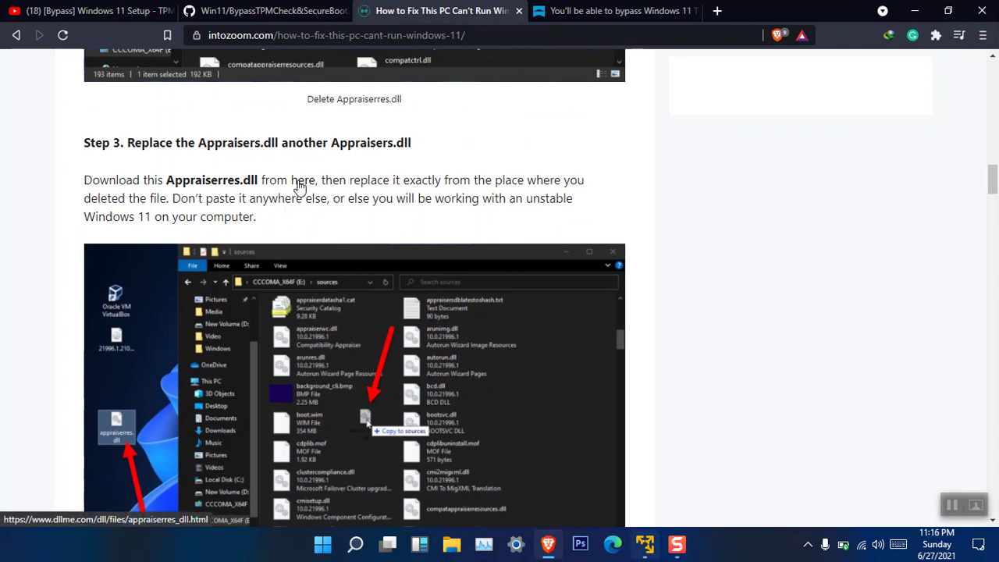
{"action": "left_click", "coordinate": [569, 15]}
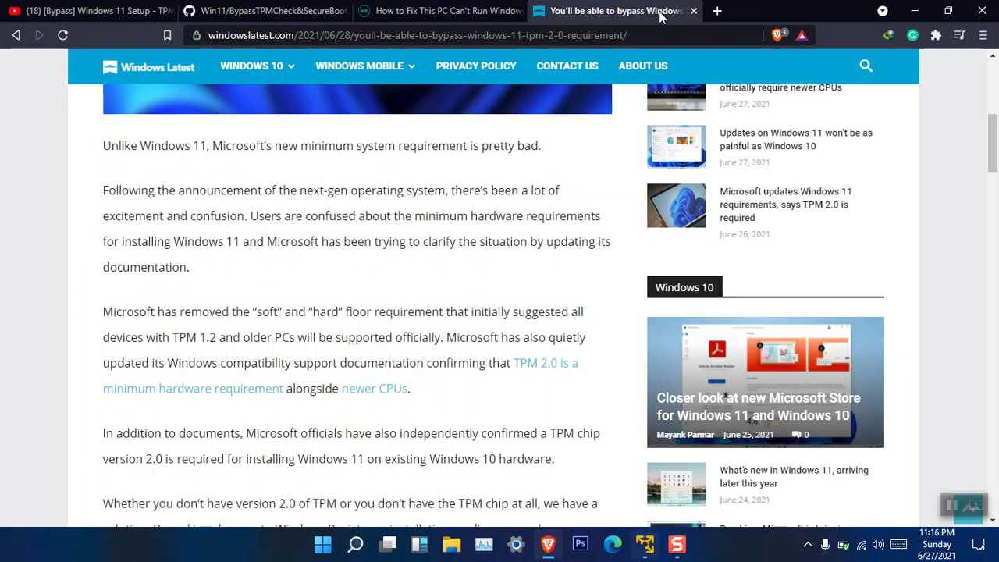
{"action": "left_click", "coordinate": [692, 11]}
Scroll through the IntoZoom article down to its Summary section
{"action": "scroll", "coordinate": [362, 305], "scroll_direction": "down", "scroll_amount": 3}
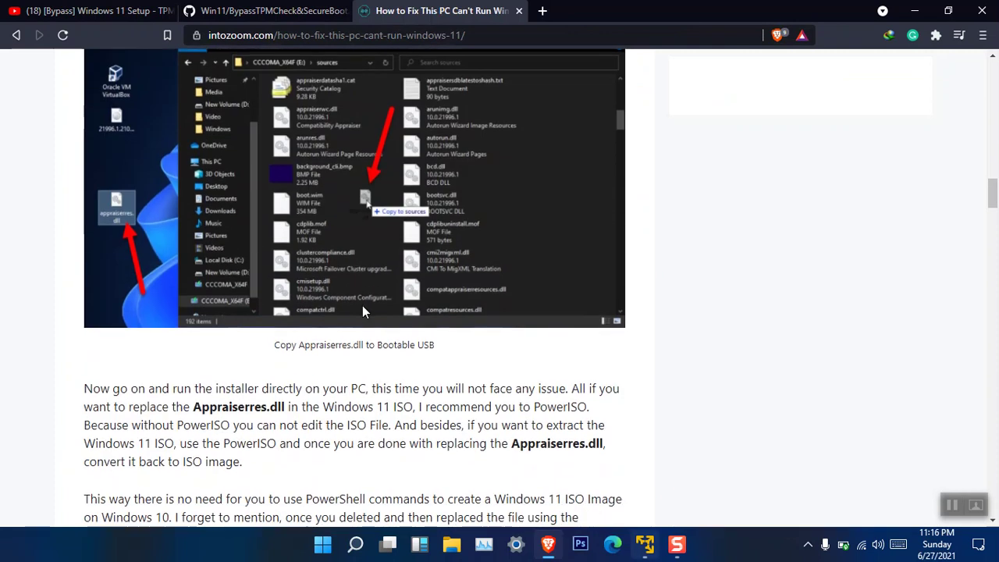
{"action": "scroll", "coordinate": [352, 320], "scroll_direction": "down", "scroll_amount": 8}
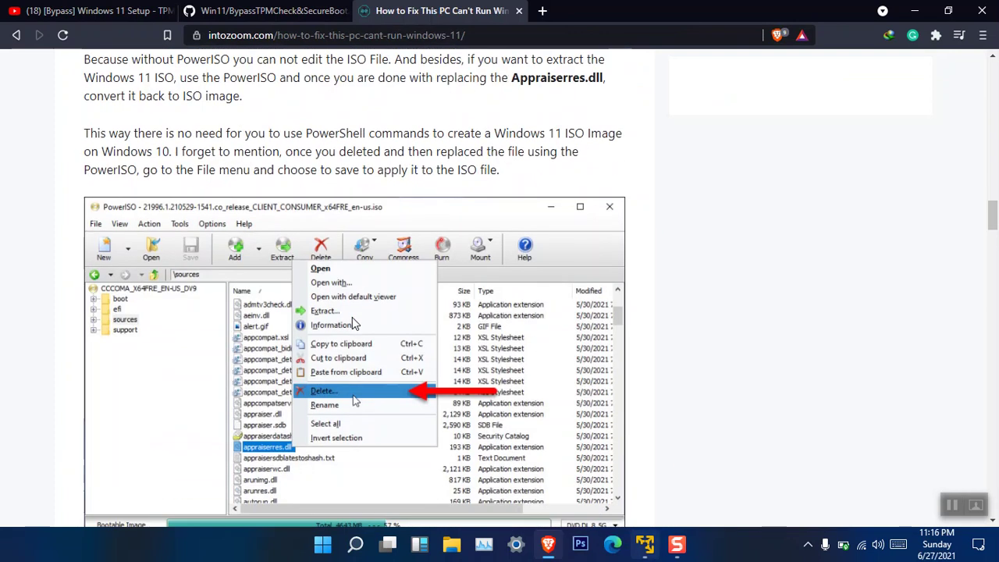
{"action": "scroll", "coordinate": [352, 322], "scroll_direction": "down", "scroll_amount": 3}
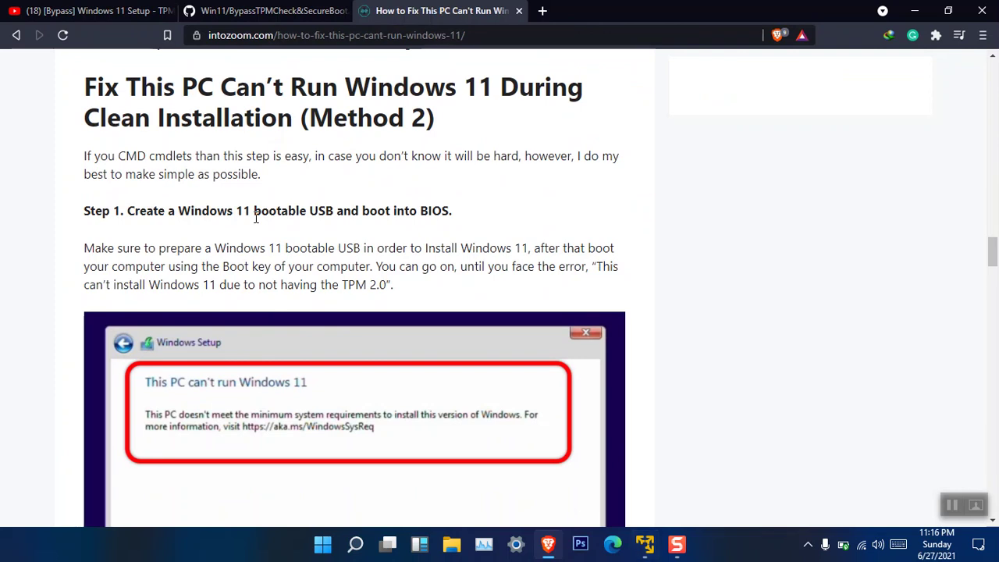
{"action": "scroll", "coordinate": [258, 219], "scroll_direction": "down", "scroll_amount": 20}
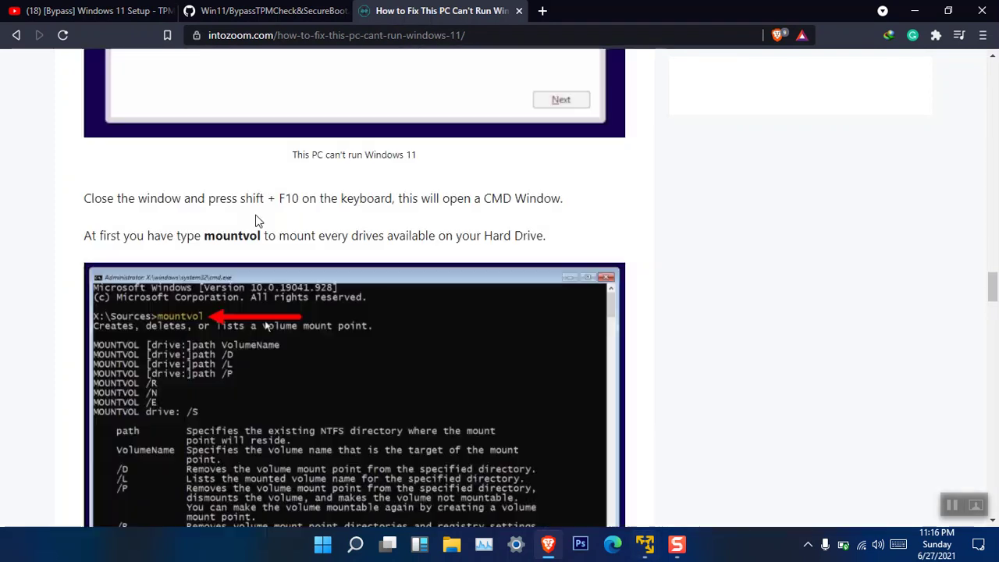
{"action": "scroll", "coordinate": [262, 224], "scroll_direction": "down", "scroll_amount": 15}
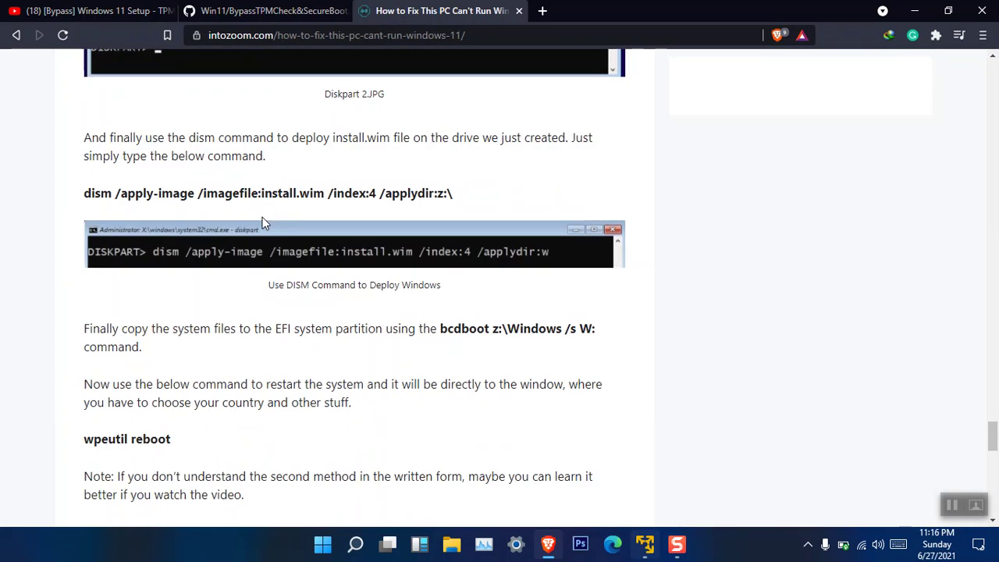
{"action": "scroll", "coordinate": [263, 226], "scroll_direction": "up", "scroll_amount": 3}
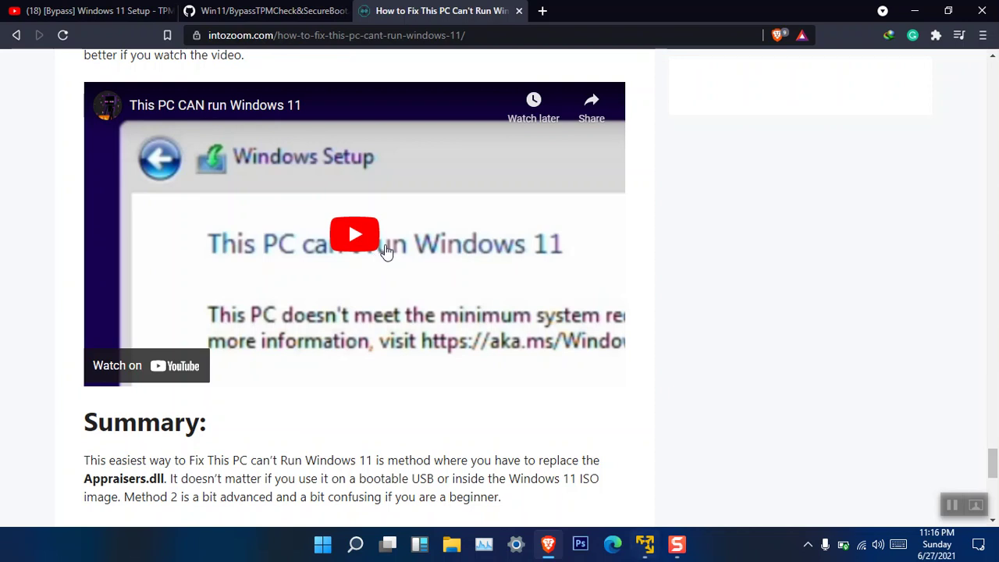
Minimize Brave and refresh the desktop
{"action": "left_click", "coordinate": [917, 15]}
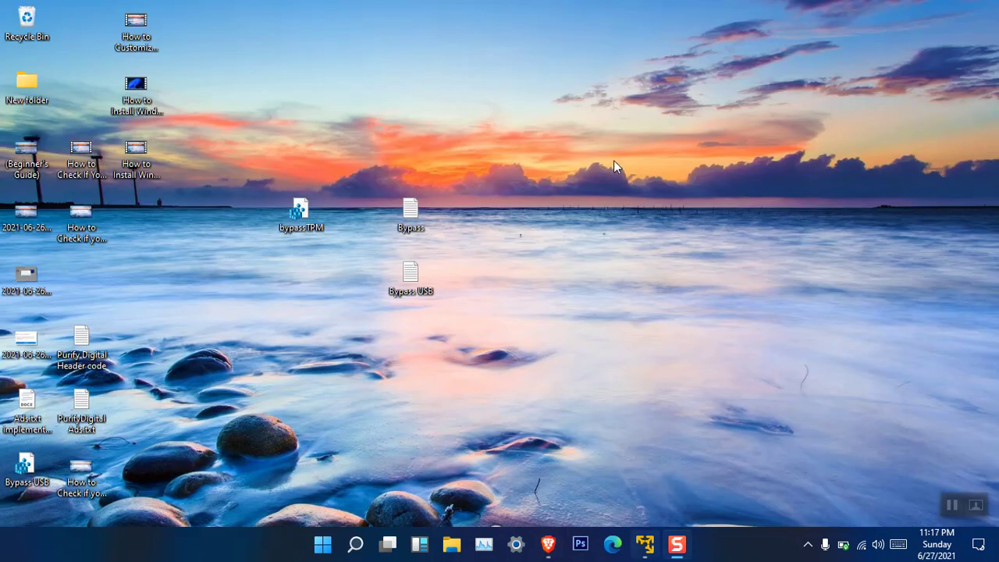
{"action": "right_click", "coordinate": [595, 189]}
{"action": "left_click", "coordinate": [630, 227]}
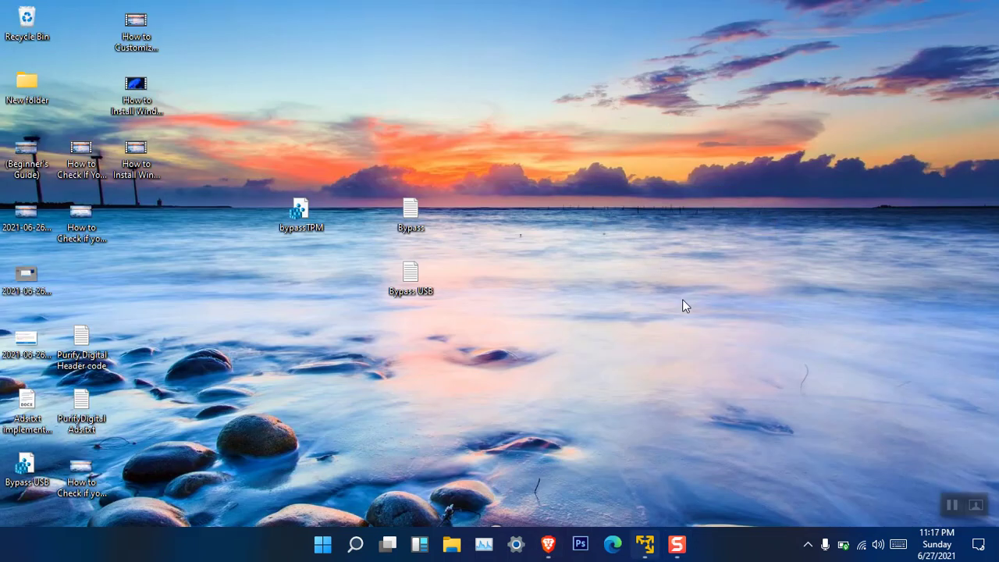